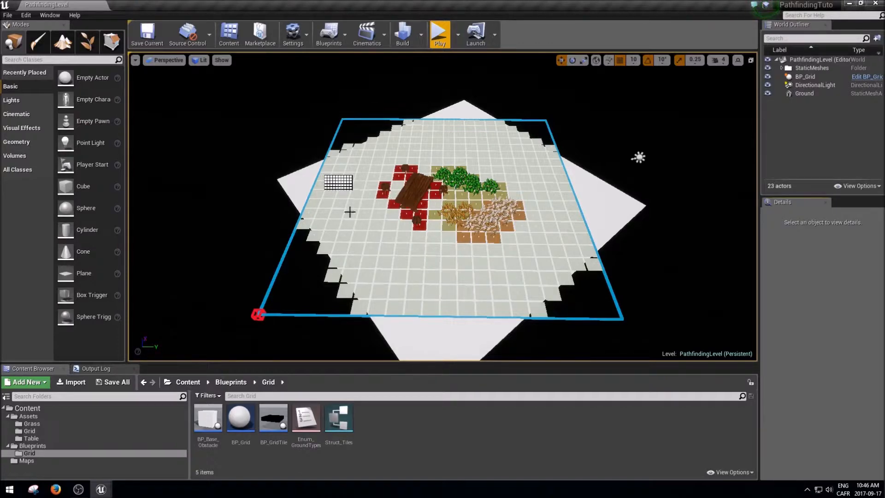
Set the BP_Grid actor's Tile Size to 85 and play-test the level to see how the tiles are spaced
left_click(342, 184)
left_click(826, 349)
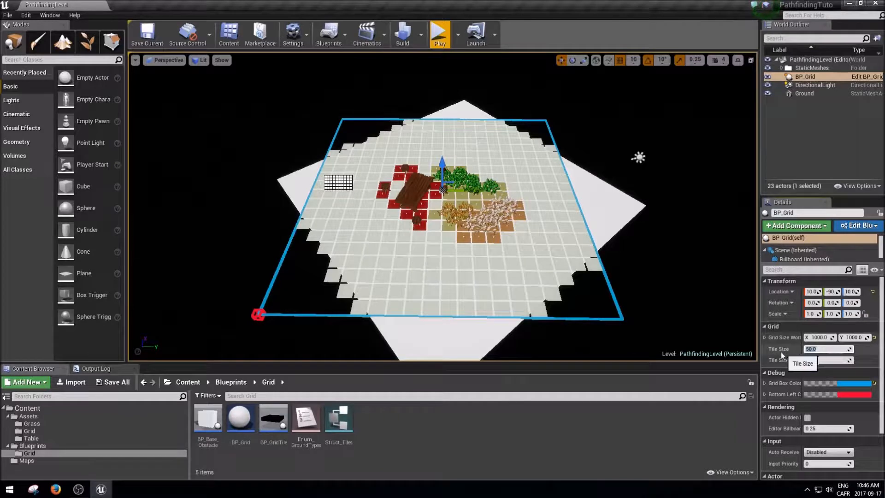
key("shift+Tab")
key("shift+Tab")
left_click(829, 348)
type("85")
key("Return")
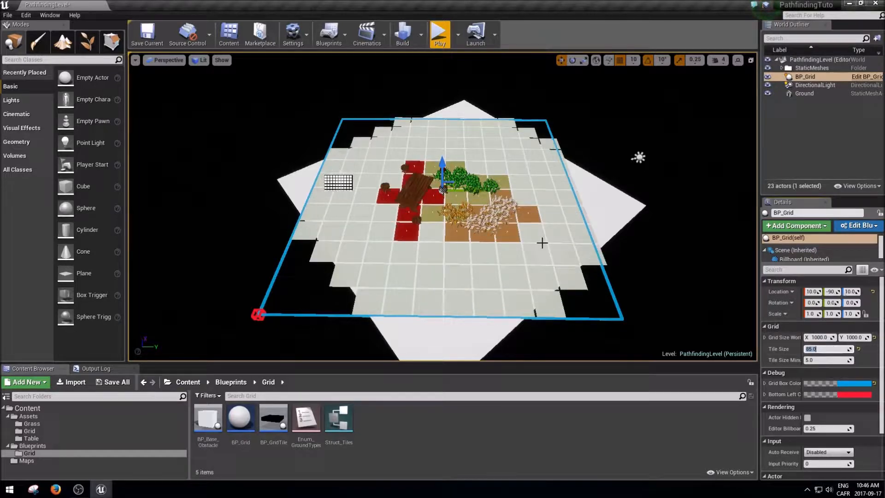
left_click(441, 40)
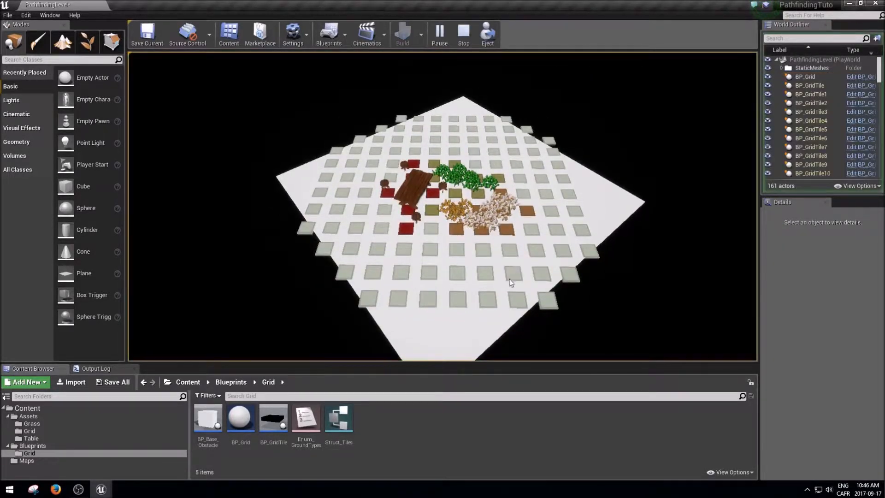
key("Escape")
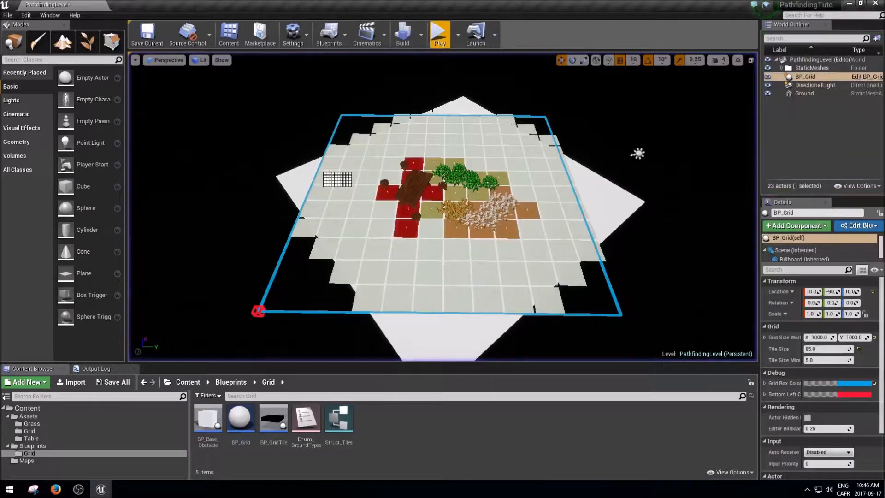
Play-test the level with the grid's Tile Size at 25, and restore the Tile Size to 50
left_click(832, 349)
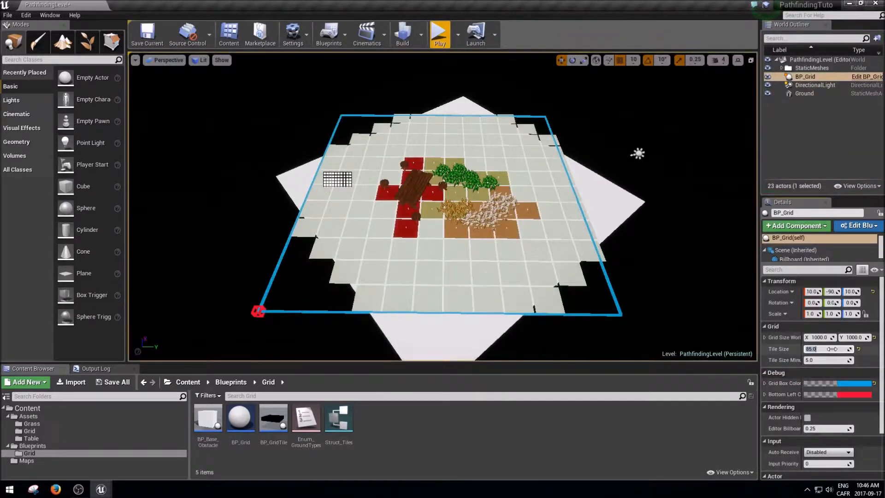
type("25")
key("Return")
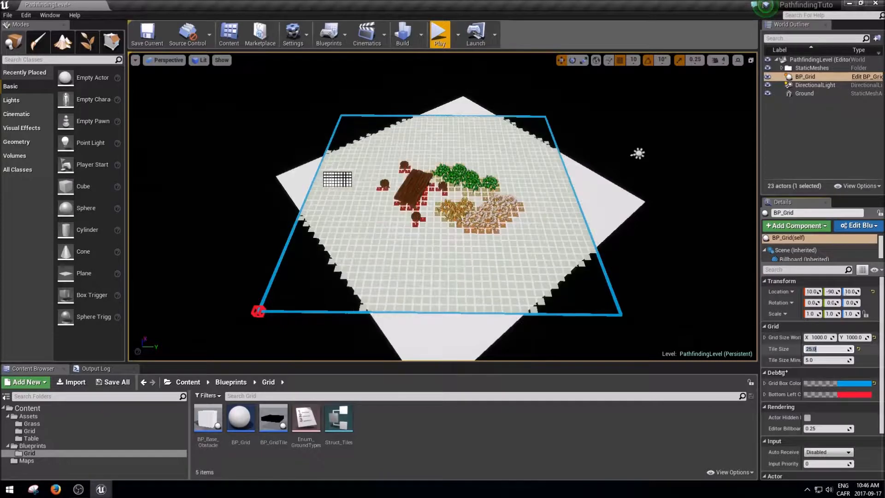
left_click(439, 34)
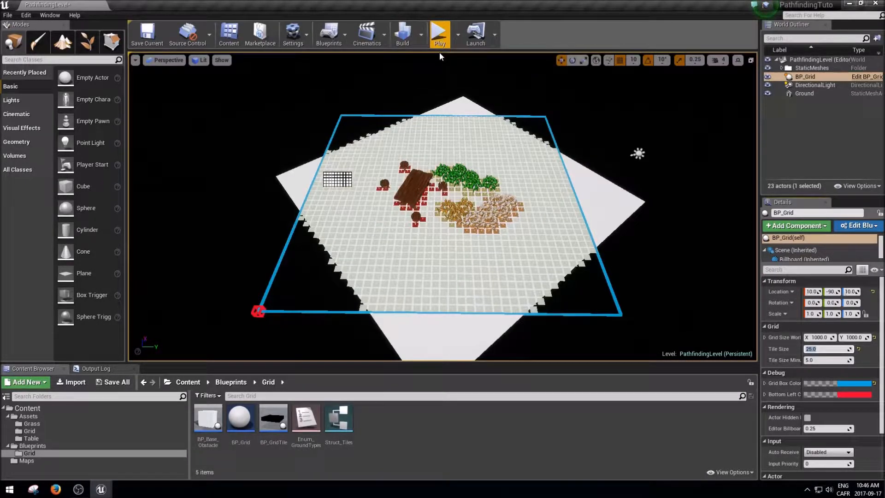
left_click(371, 209)
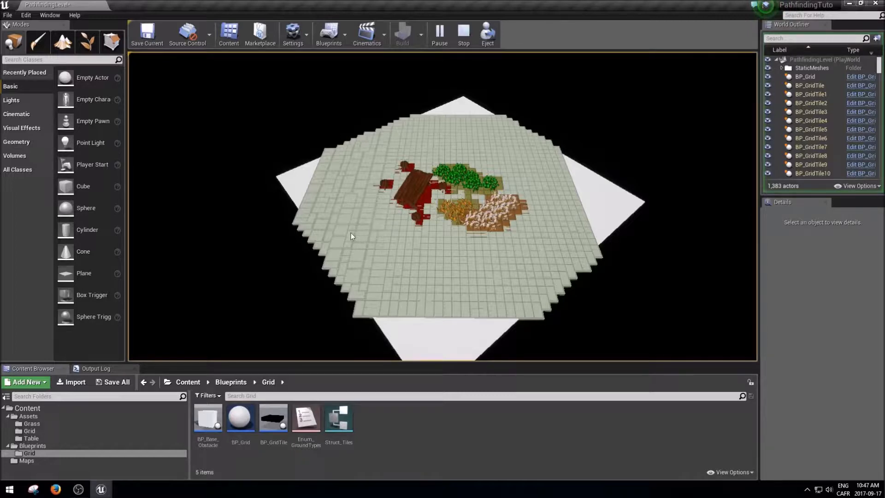
left_click(464, 34)
left_click_drag(823, 348, 836, 348)
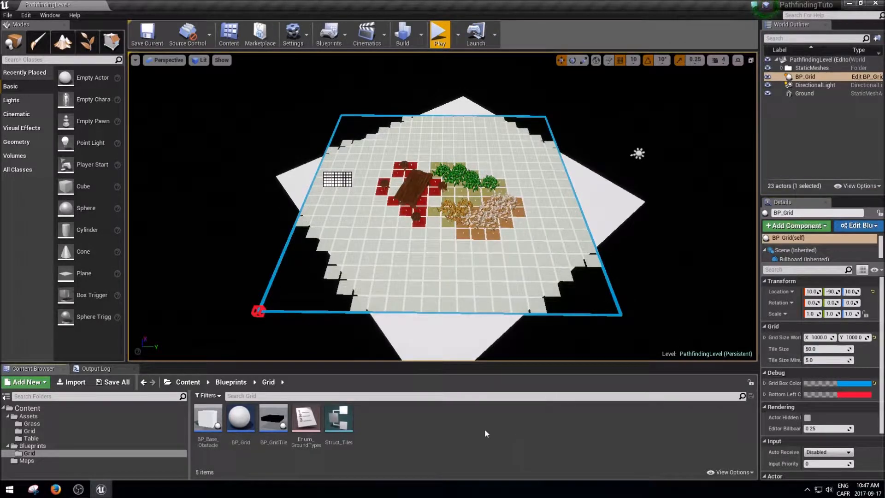
Open the BP_GridTile blueprint, widen its graph area and show the Event Graph
double_click(272, 440)
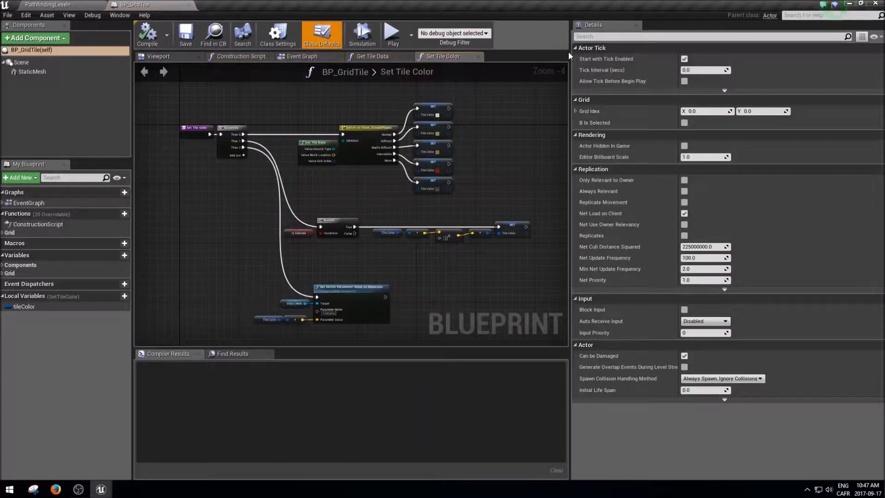
left_click_drag(569, 51, 725, 51)
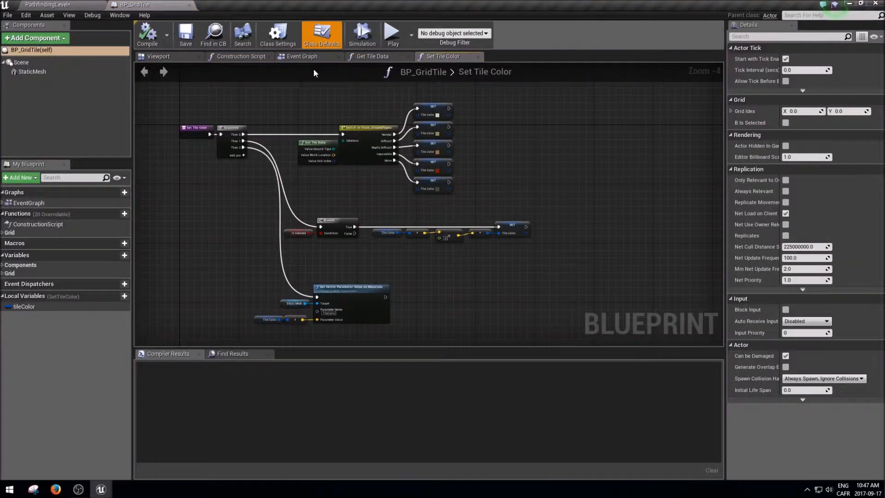
left_click(312, 58)
right_click_drag(438, 188, 478, 241)
Add a function named SetTileSize to the blueprint and assign it to the Grid category
left_click(125, 213)
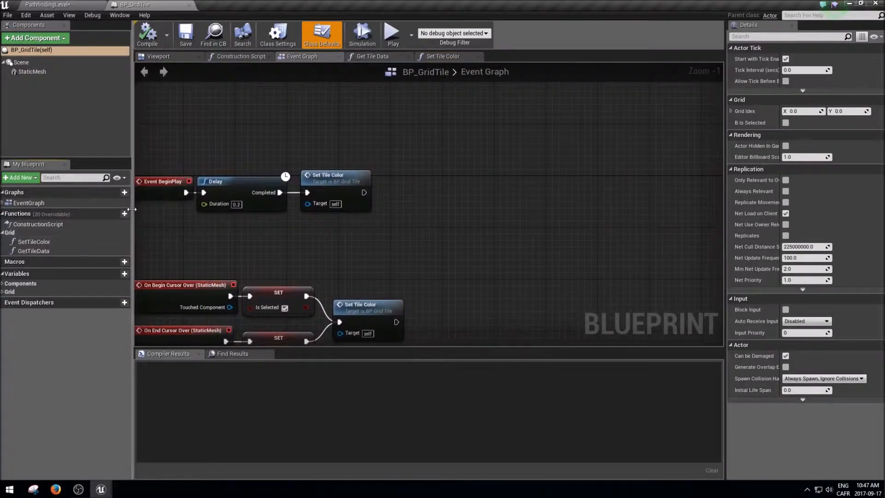
type("SetTi")
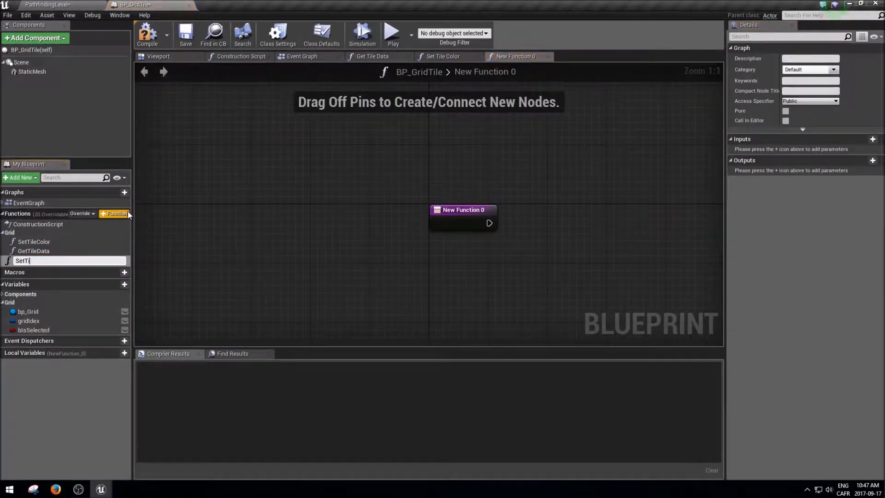
type("leSize")
key("Return")
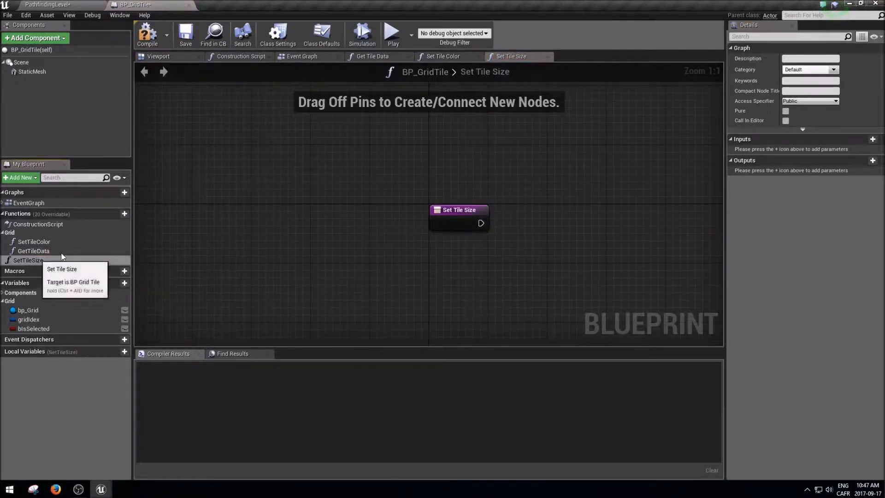
left_click(832, 69)
left_click(802, 85)
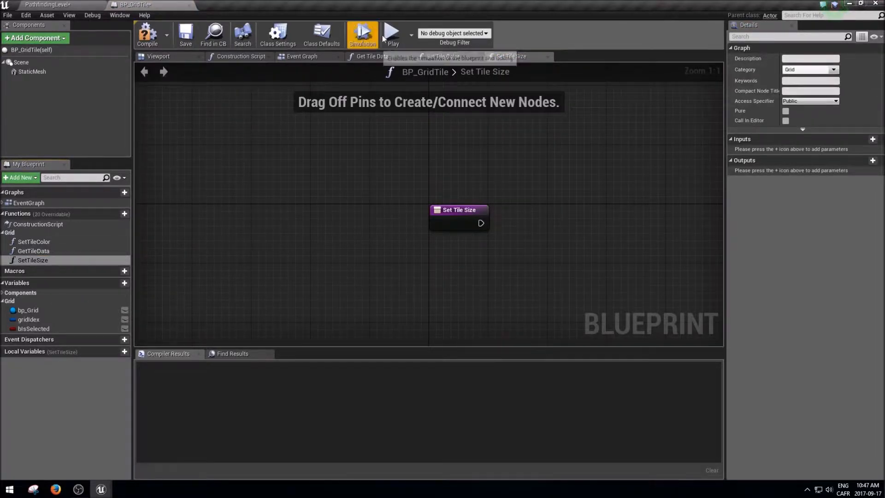
Call Set Tile Size after Set Tile Color in the BeginPlay chain of the Event Graph and save the blueprint
left_click(299, 57)
left_click_drag(33, 260, 384, 193)
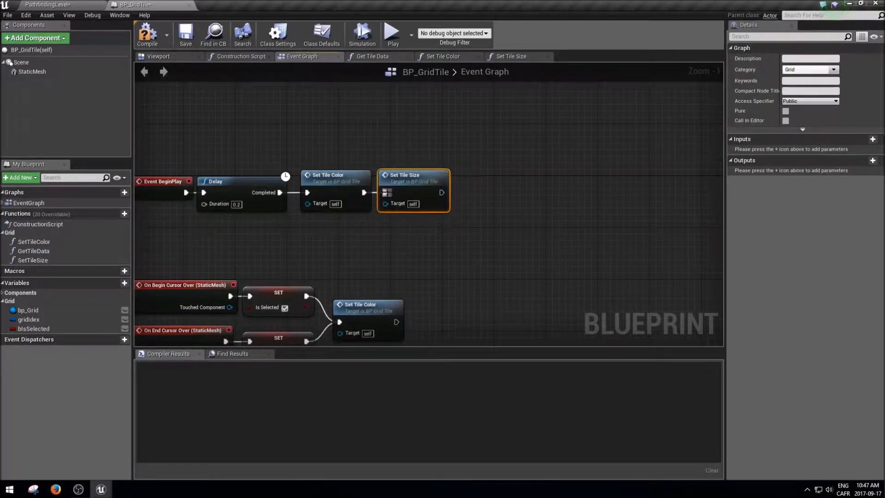
left_click(186, 35)
In the Set Tile Size function, add a Bp Grid reference and get its Tile Size variable
double_click(415, 190)
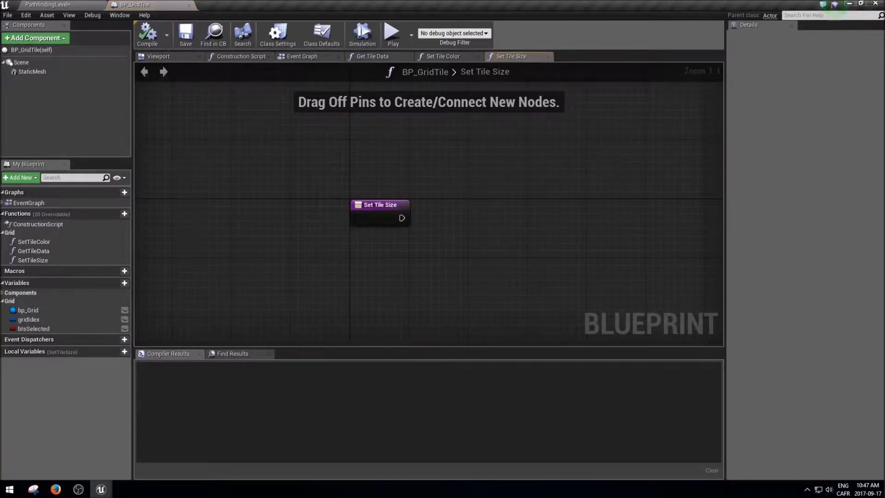
right_click(393, 239)
right_click_drag(322, 269, 261, 261)
left_click_drag(53, 312, 449, 247)
type("get tile")
key("Down")
key("Return")
left_click_drag(470, 250, 466, 236)
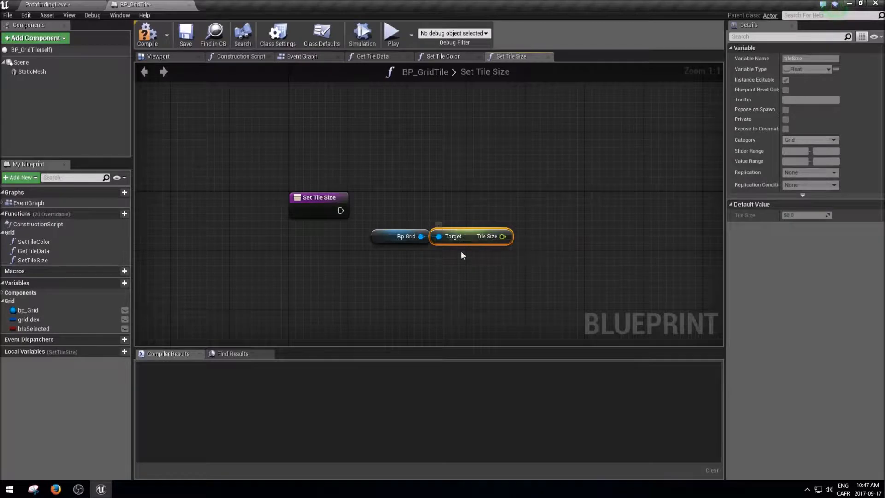
Divide the Tile Size by 50 with a float division node placed beside it
right_click_drag(460, 236, 401, 242)
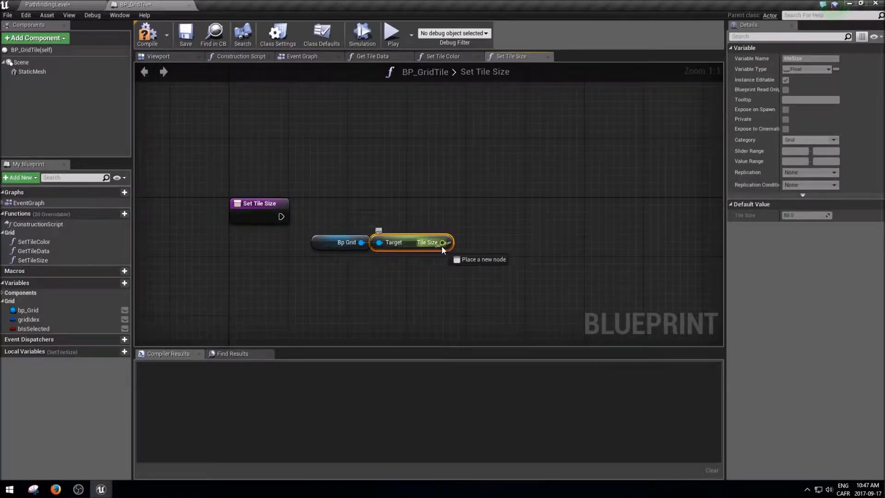
left_click_drag(442, 242, 461, 249)
type("/")
left_click(500, 291)
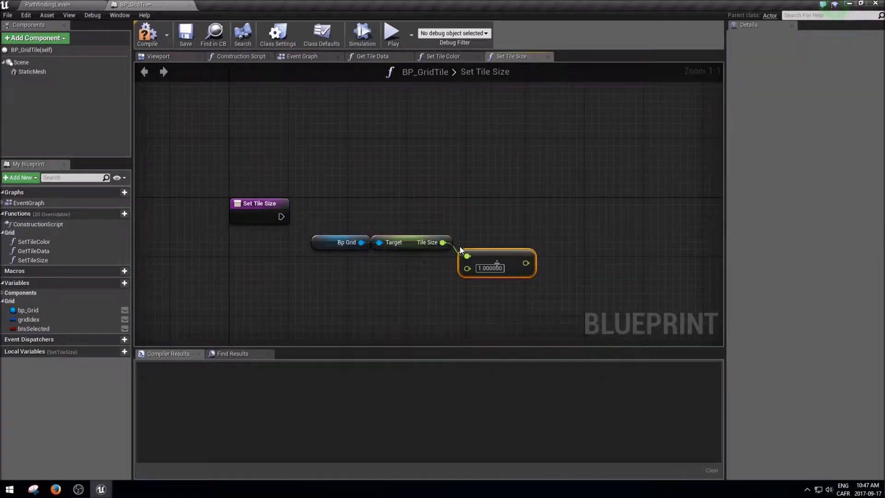
left_click_drag(481, 251, 480, 237)
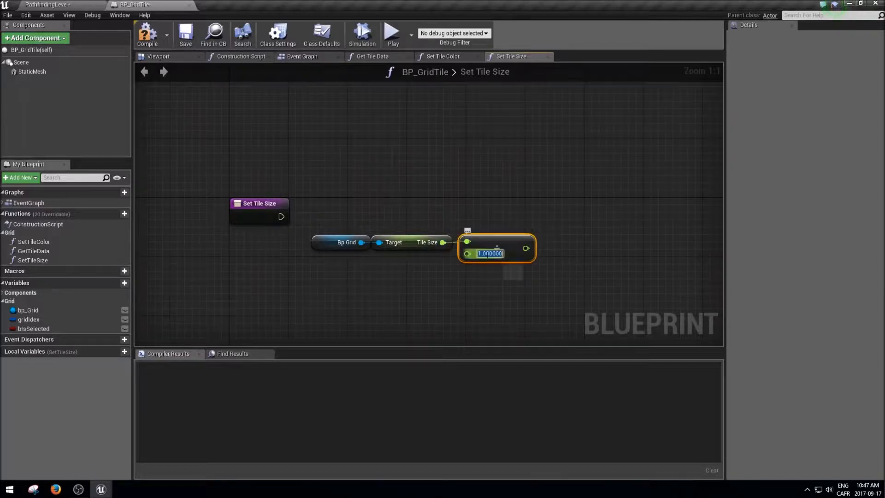
left_click(485, 253)
type("50")
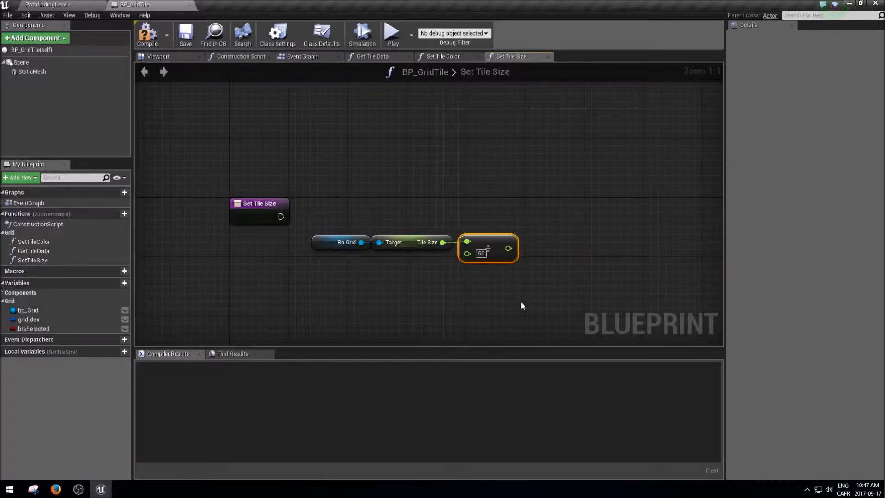
left_click_drag(492, 243, 484, 243)
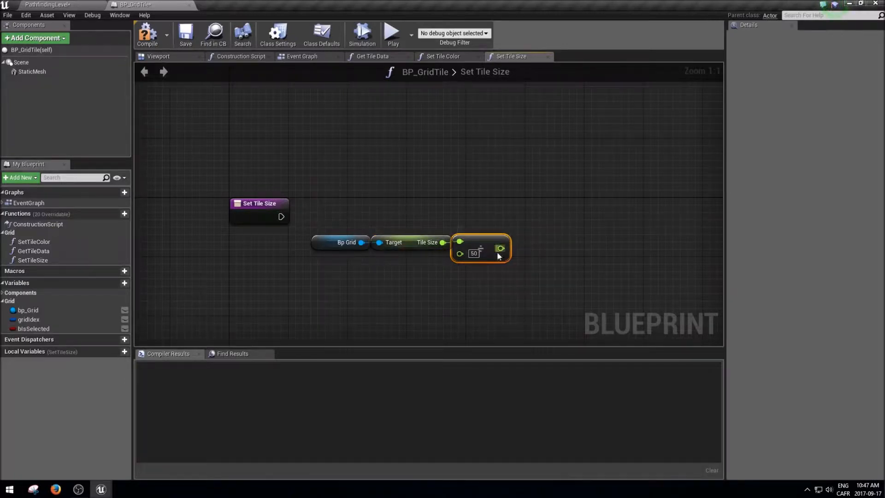
right_click_drag(498, 256, 464, 267)
left_click(482, 279)
Add a Static Mesh reference to the function and get its world scale with GetWorldScale
left_click_drag(32, 72, 378, 231)
type("get world")
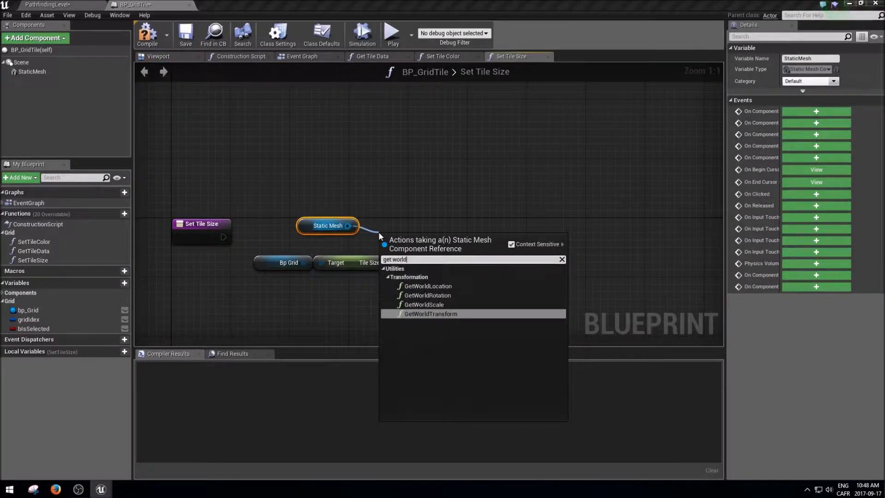
key("Up")
key("Return")
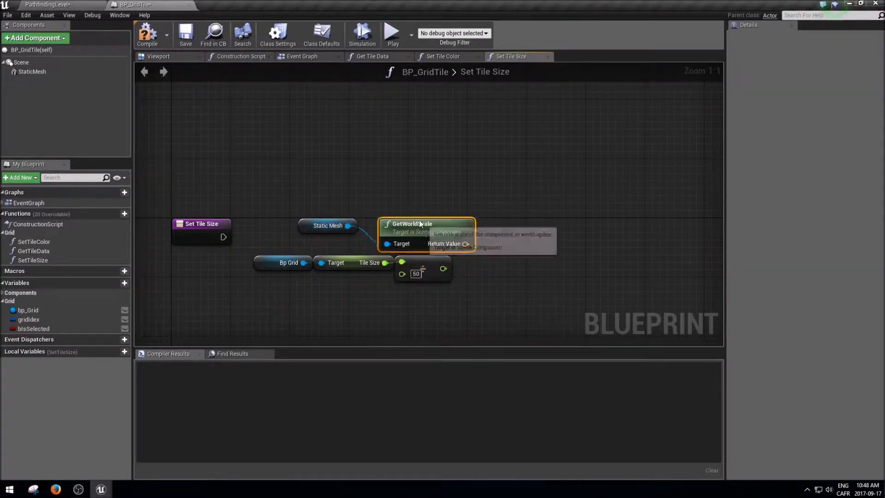
Multiply the GetWorldScale vector by the float result of the Tile Size division
left_click_drag(407, 210, 499, 236)
type("/")
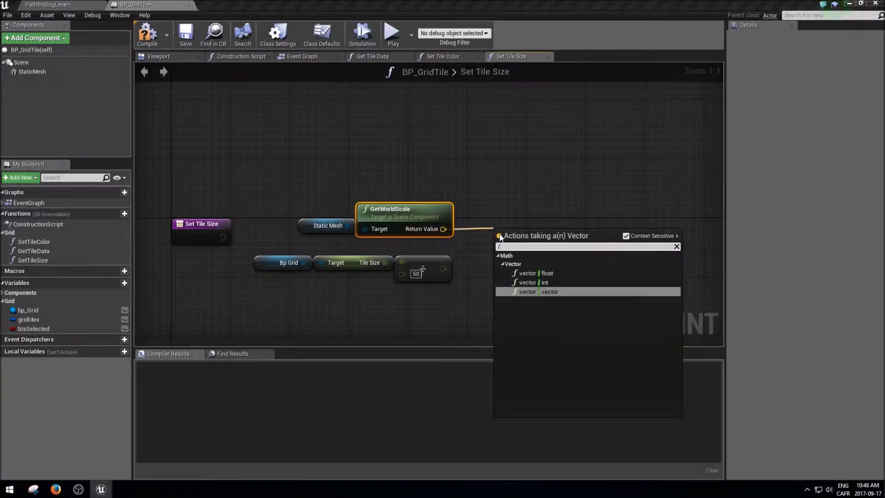
key("BackSpace")
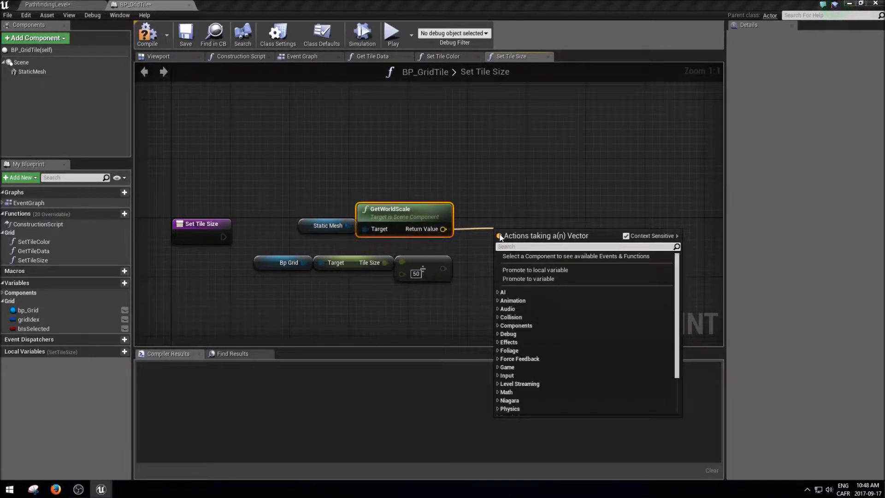
type("*")
left_click(507, 278)
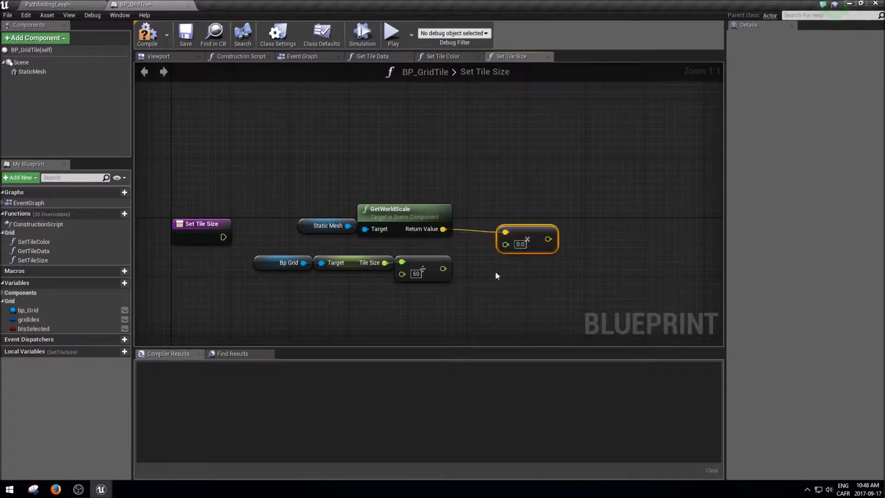
left_click_drag(442, 269, 497, 235)
Arrange the scale nodes compactly and split the multiplication's output vector into X, Y and Z
left_click_drag(536, 192, 322, 242)
left_click(410, 206)
left_click_drag(533, 195, 311, 242)
left_click_drag(395, 215, 394, 227)
left_click(484, 273)
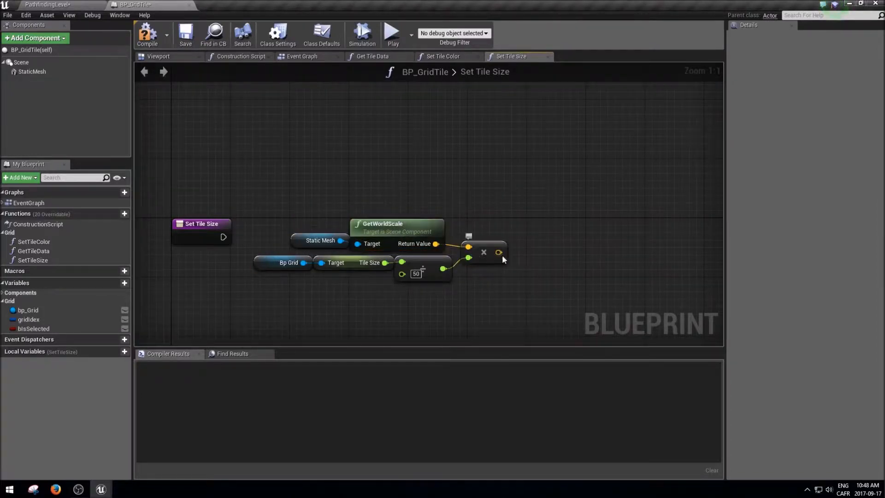
right_click(499, 253)
left_click(530, 282)
Add a Set World Scale 3D node targeting the Static Mesh and connect the function's execution to it
left_click_drag(339, 240, 558, 225)
type("set world")
key("Up")
key("Up")
key("Up")
key("Up")
key("Return")
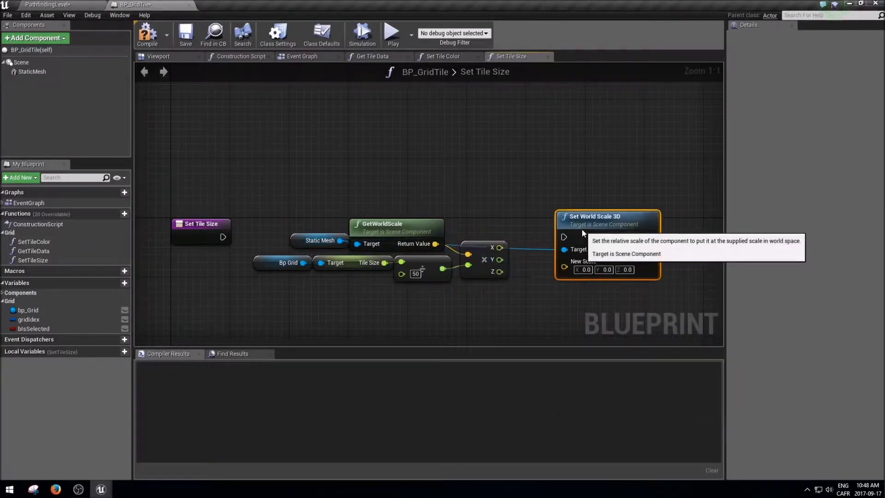
left_click_drag(583, 233, 576, 225)
left_click_drag(223, 237, 557, 230)
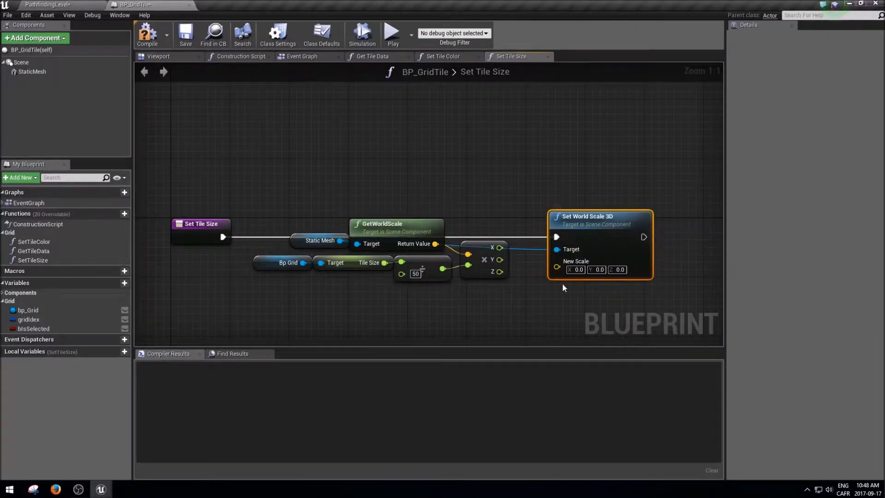
Split the New Scale input, feed its X and Y from the multiplication result, and set New Scale Z to 1
right_click(556, 265)
left_click(577, 295)
left_click_drag(499, 248, 557, 273)
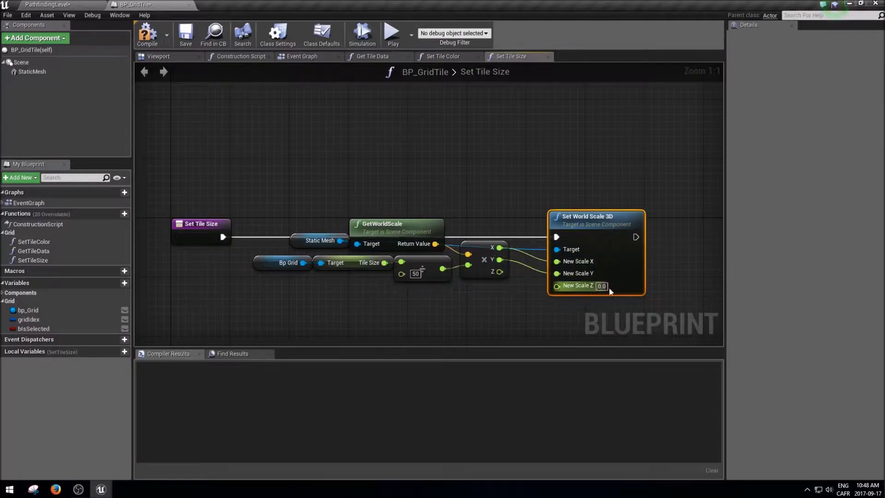
left_click(603, 287)
type("1")
key("Return")
Shift the scale calculation nodes below the execution wire, and compile and save the blueprint
left_click_drag(533, 301, 259, 190)
key("Down")
key("Down")
key("Down")
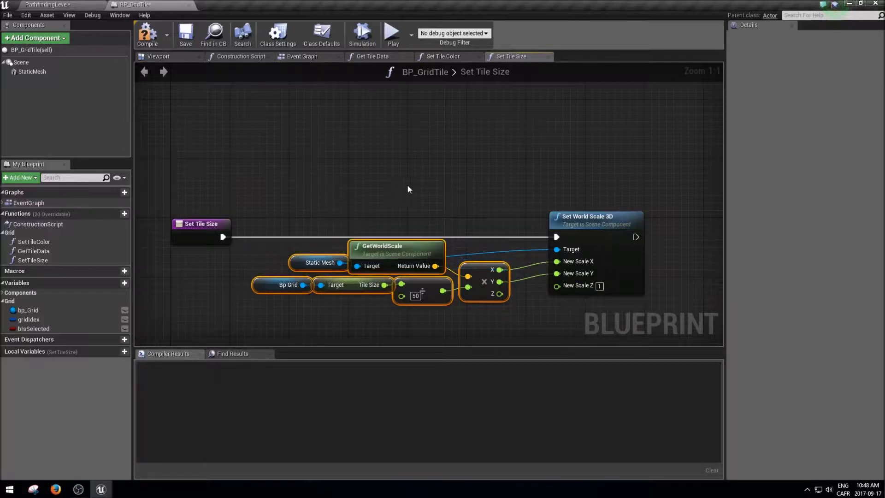
key("Up")
left_click(407, 188)
left_click(571, 276)
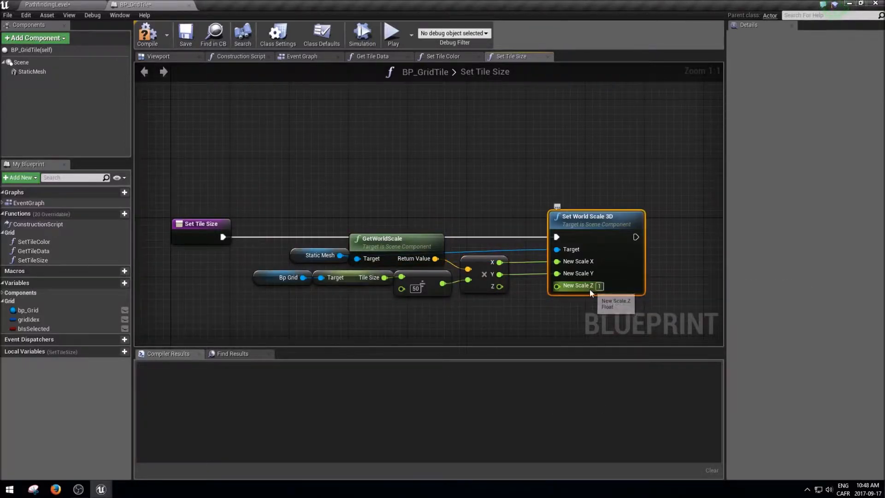
left_click(141, 40)
left_click(184, 38)
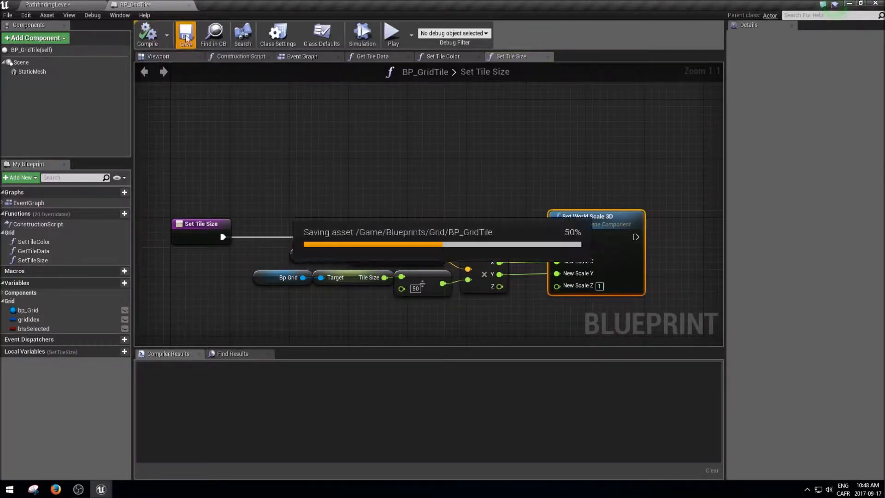
Play-test PathfindingLevel with the grid's current tile size and stop the session
left_click(77, 5)
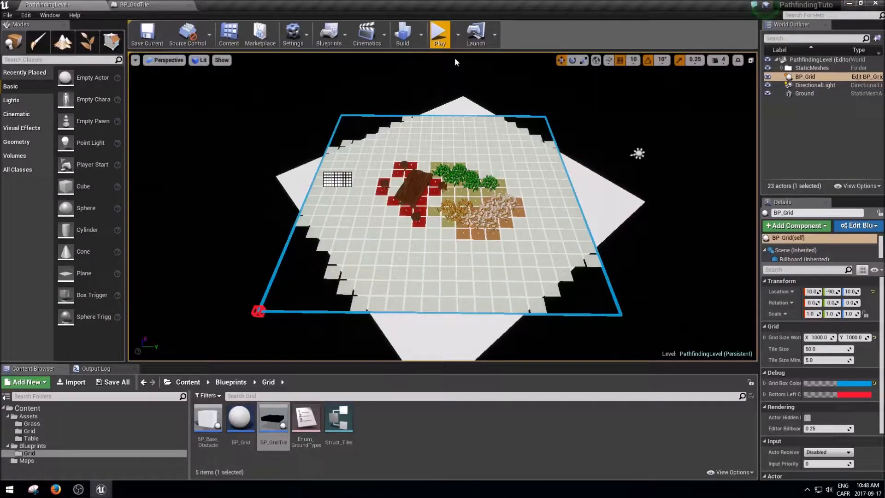
left_click(439, 34)
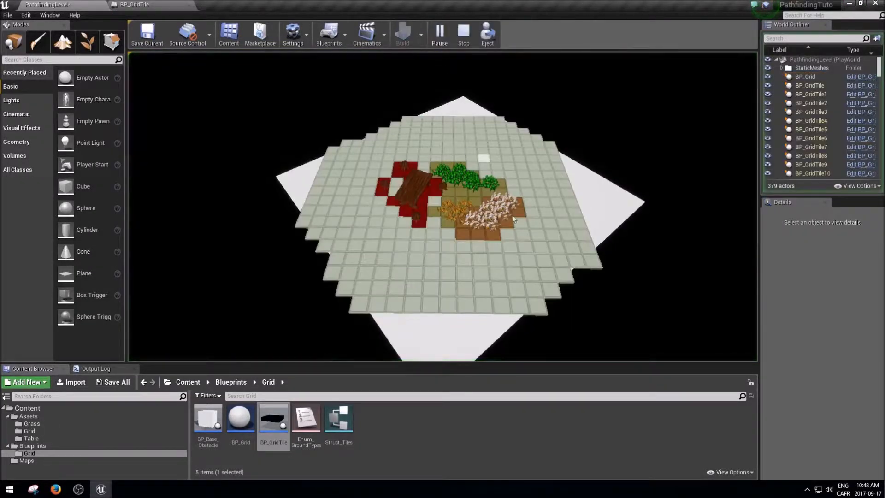
key("Escape")
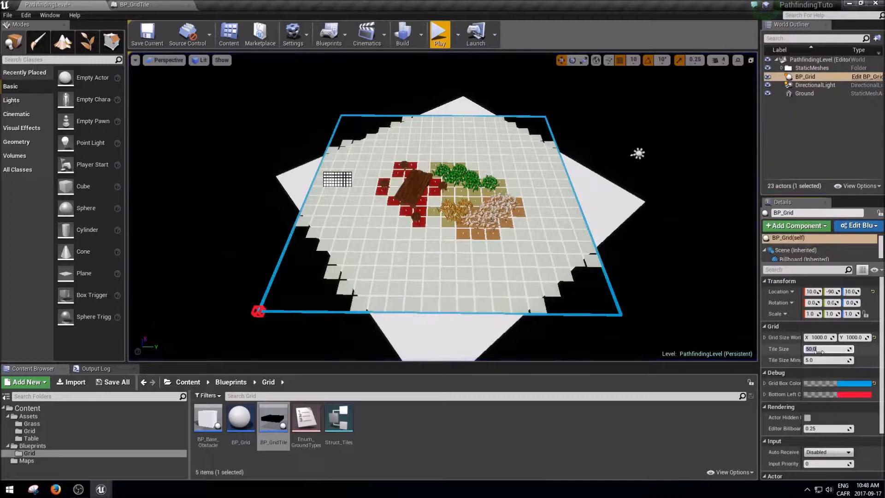
Set the BP_Grid actor's Tile Size to 100 and play-test the level to check the tile scaling
left_click(821, 350)
type("100")
key("Return")
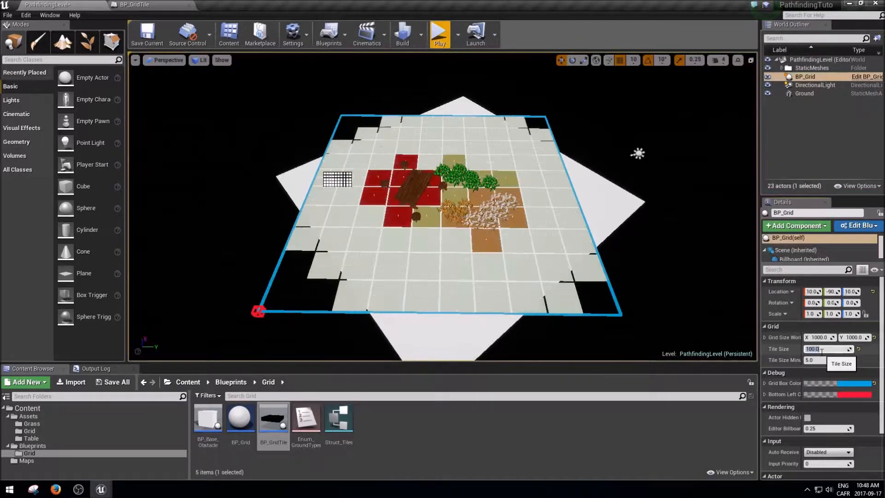
left_click(440, 35)
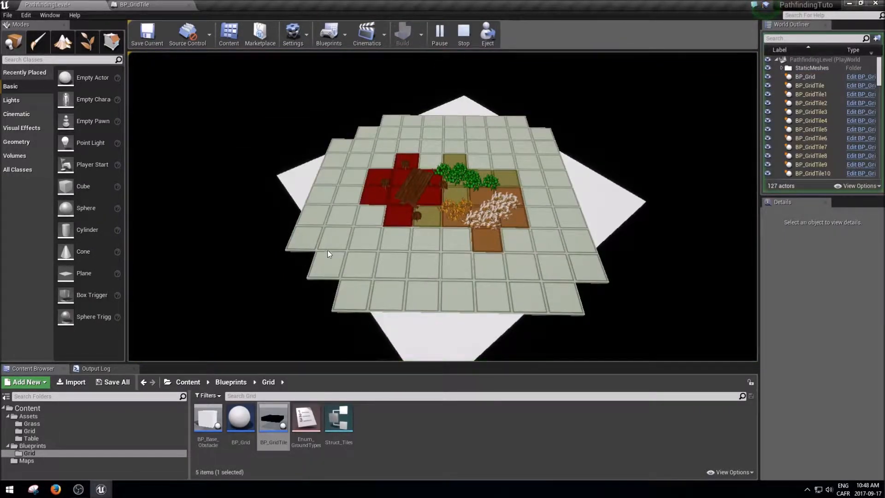
key("Escape")
Set BP_Grid's Tile Size to 25 and play-test the level with the smaller tiles
left_click(815, 349)
type("25")
key("Return")
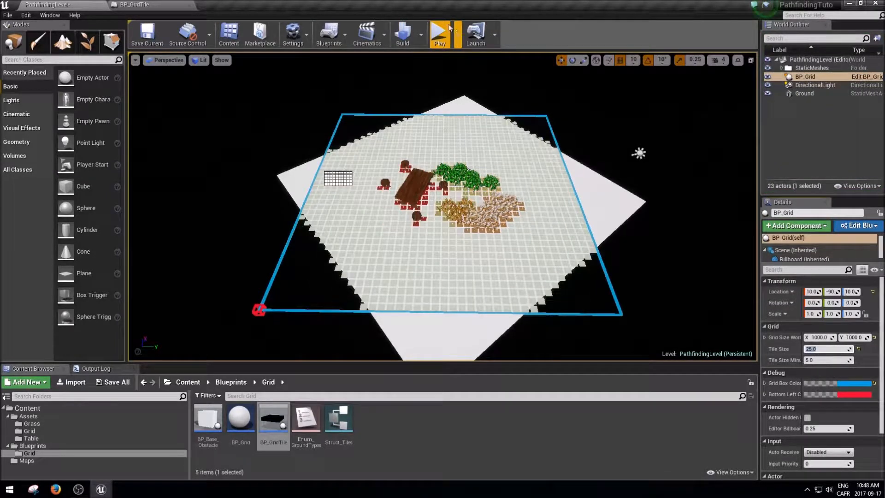
left_click(445, 41)
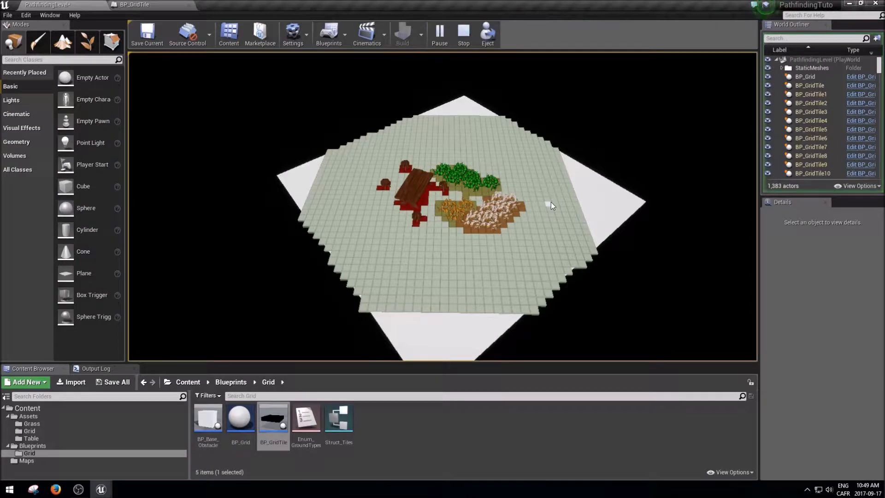
key("Escape")
Set BP_Grid's Tile Size to 50
left_click(826, 351)
type("50")
key("Return")
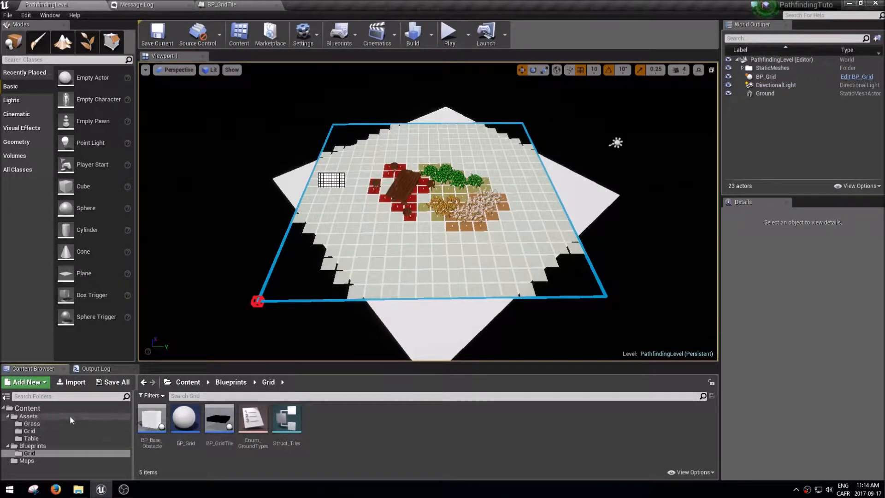
Create a new folder named Controllers inside the Blueprints folder
left_click(23, 447)
right_click(34, 446)
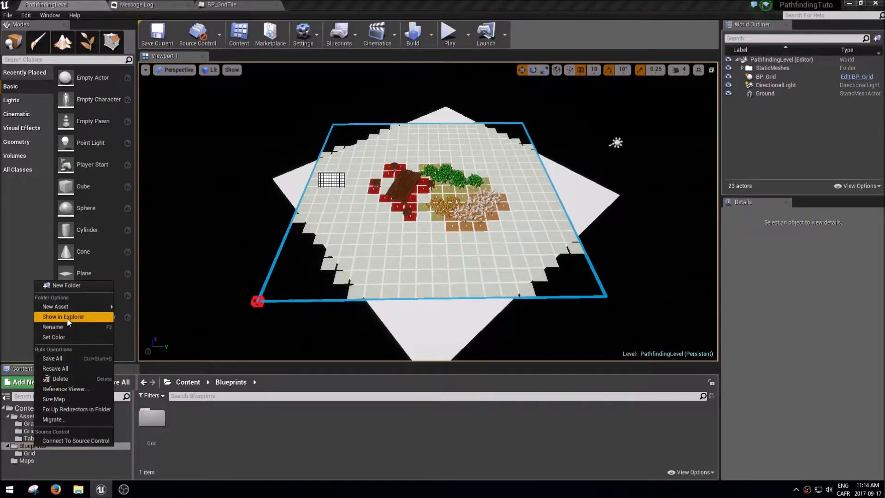
left_click(65, 287)
type("Controllers")
key("Return")
Create a blueprint class based on Game Mode Base in the Controllers folder and name it BP_Gamemode
right_click(197, 432)
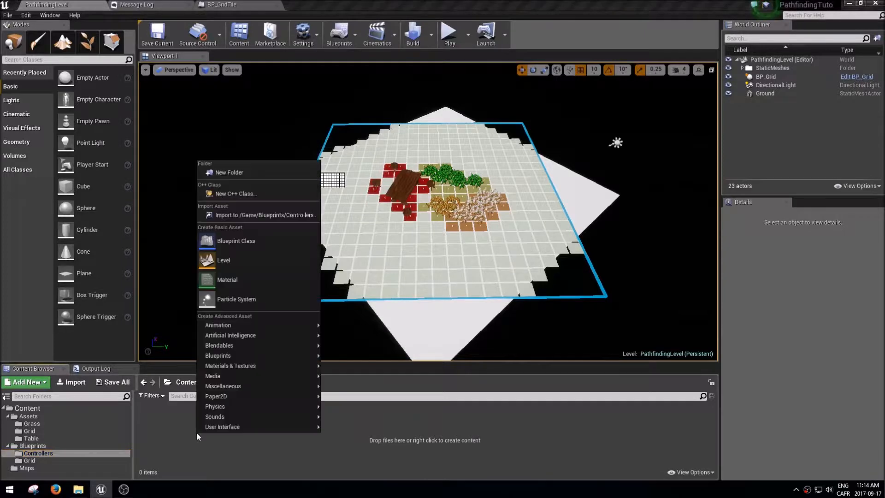
left_click(243, 242)
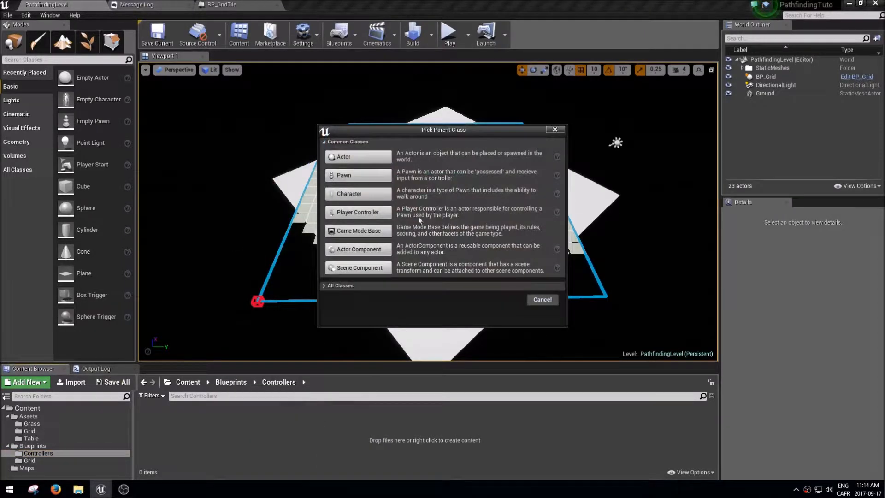
left_click(358, 231)
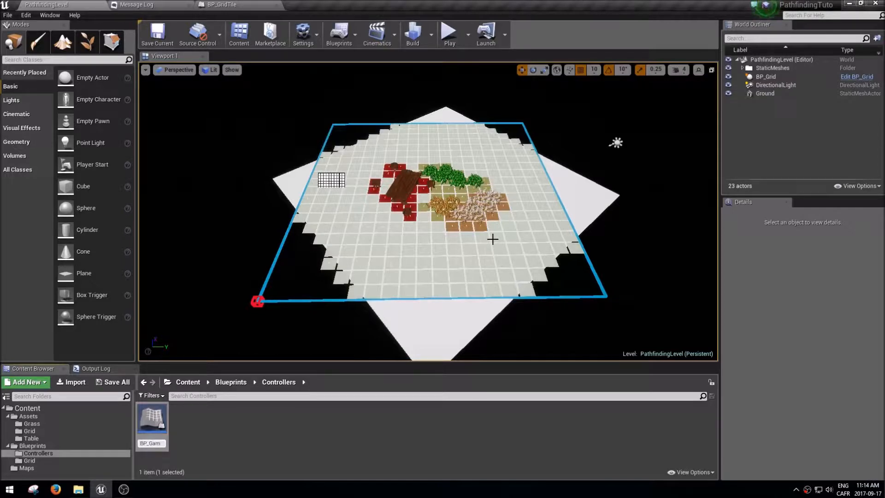
type("BP_Gamemode")
key("Return")
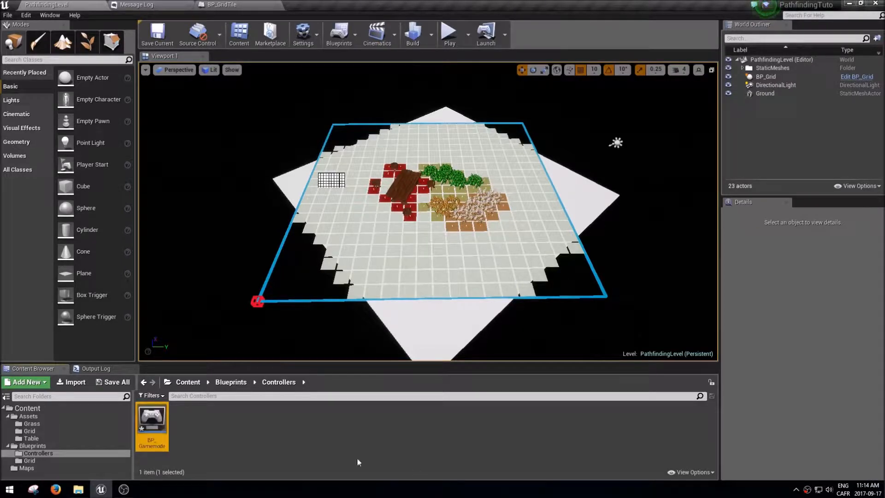
Create a Player Controller blueprint class in the Controllers folder and name it BP_PlayerController
right_click(300, 452)
left_click(315, 255)
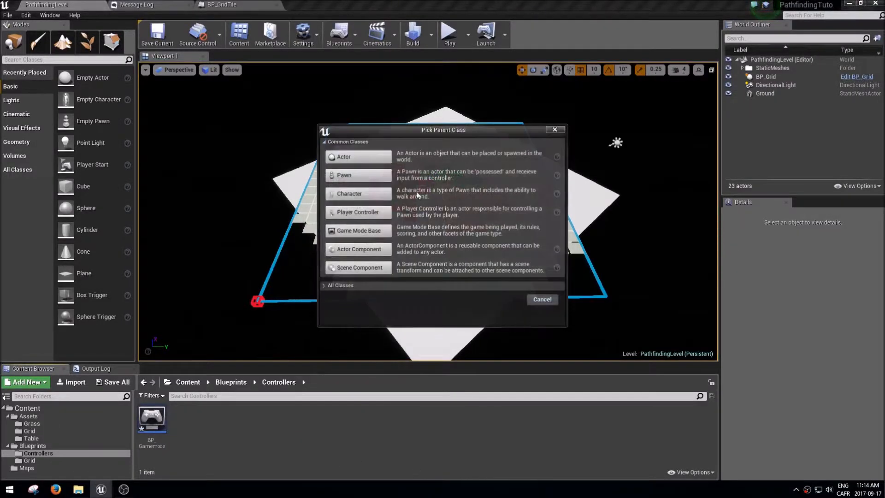
left_click(367, 216)
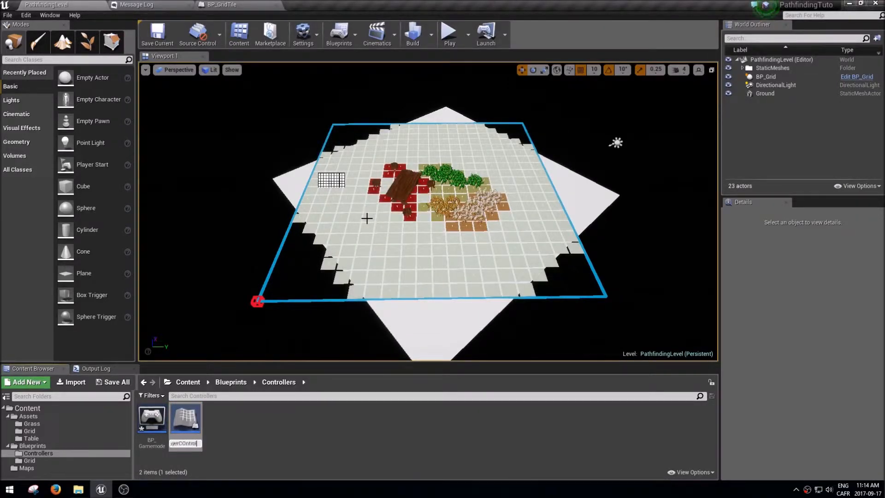
type("BP_PlayerController")
key("Return")
Create a Pawn blueprint class named BP_Pawn in the Controllers folder and save all the new assets
right_click(233, 428)
left_click(295, 237)
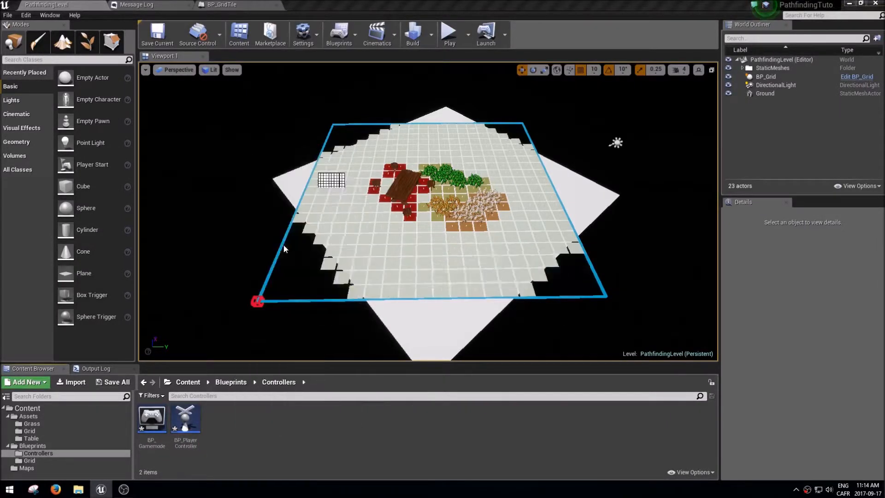
left_click(358, 179)
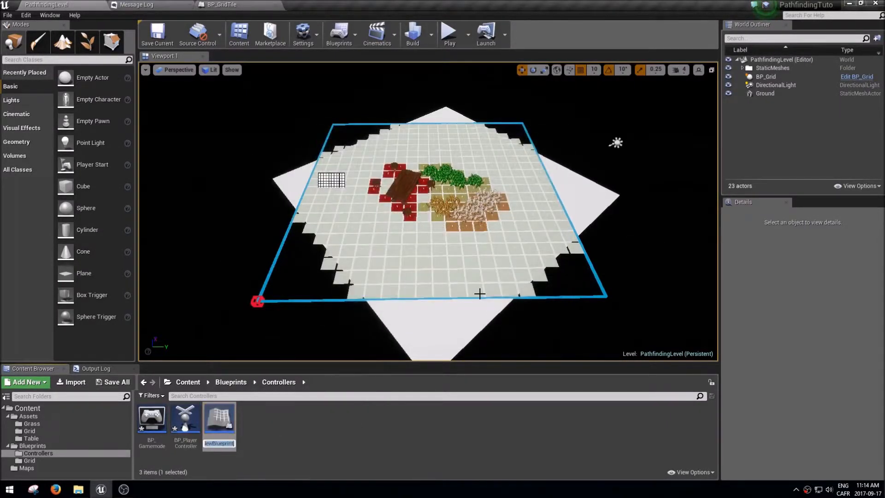
type("BP_Pawn")
key("Return")
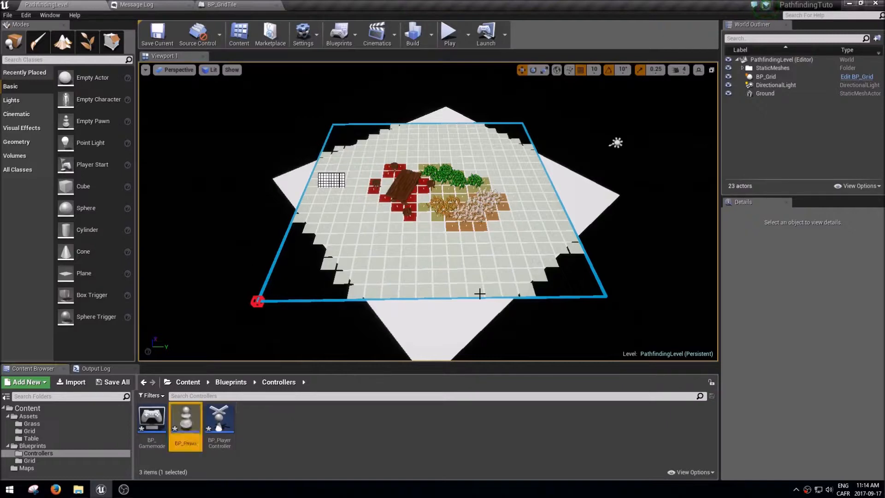
left_click(113, 382)
left_click(514, 330)
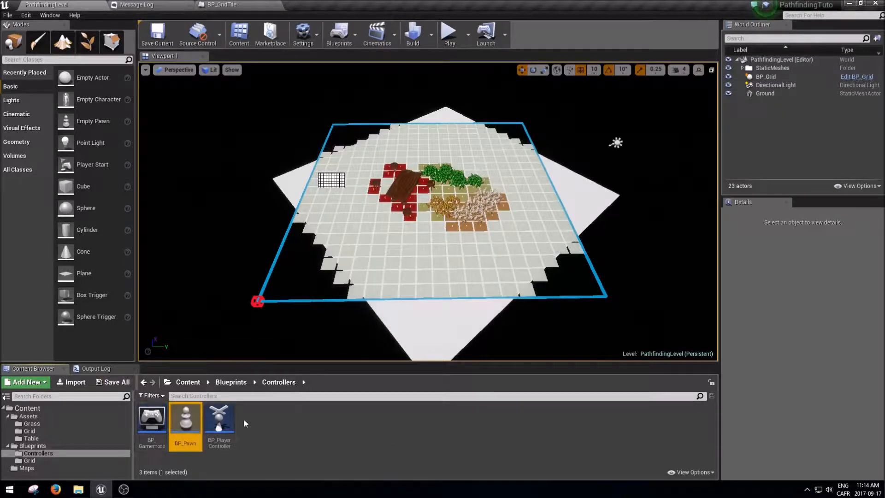
Set the project's Default GameMode to BP_Gamemode in the Maps & Modes project settings
left_click(26, 14)
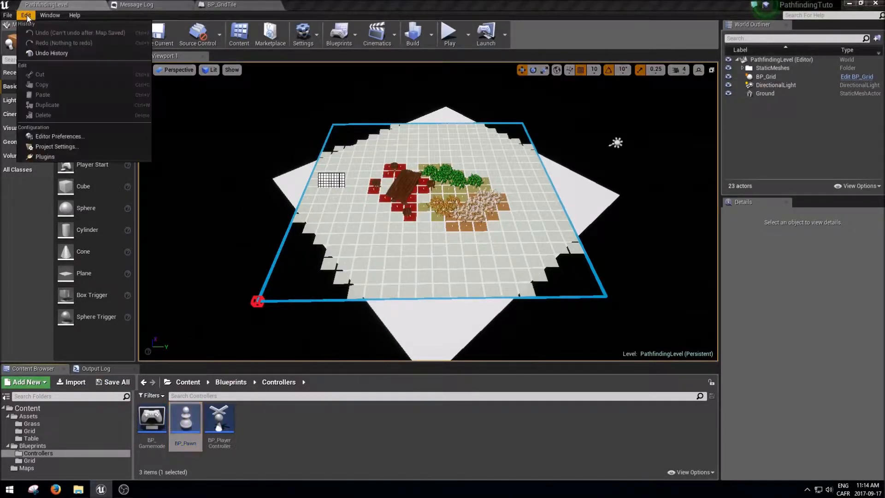
left_click(51, 146)
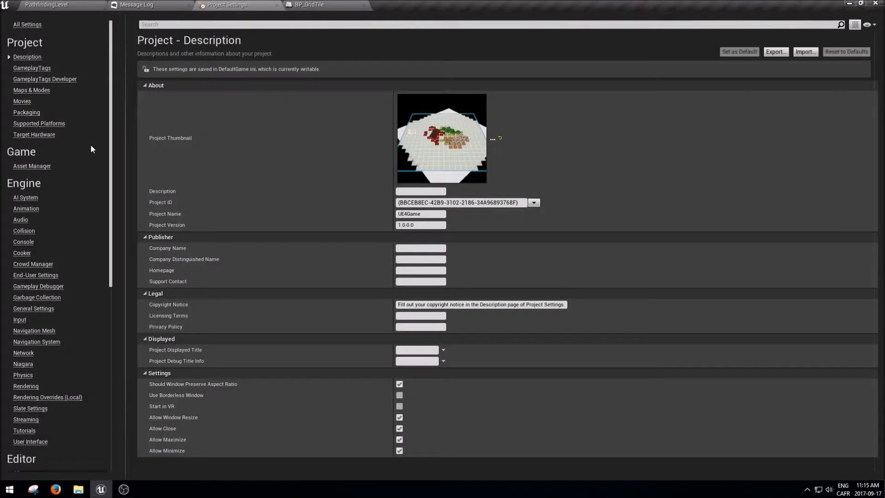
left_click(32, 90)
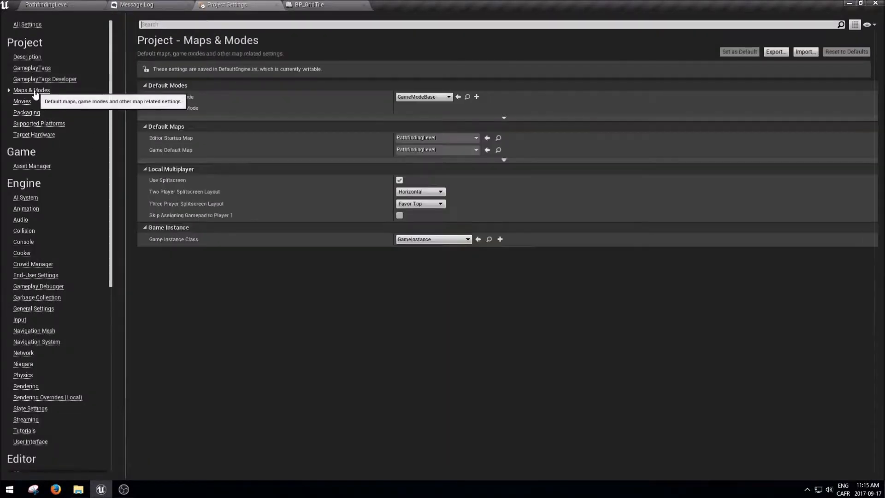
left_click(446, 97)
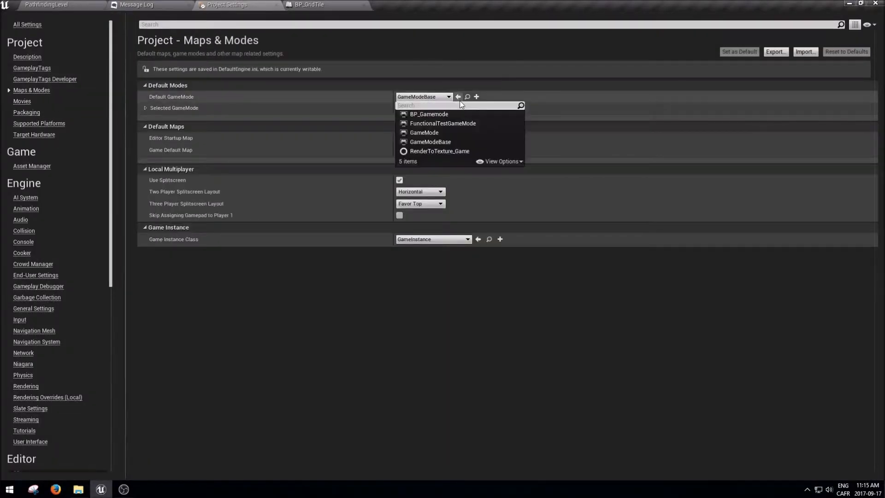
left_click(426, 114)
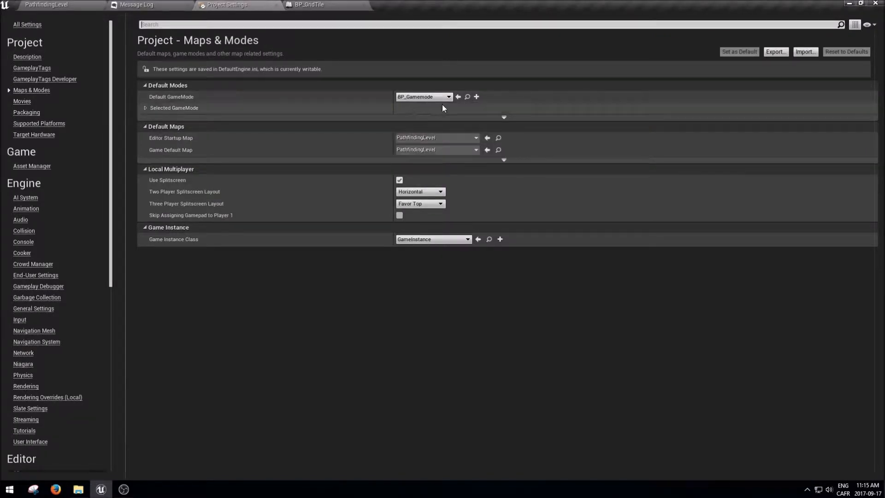
Set the selected game mode's Default Pawn Class to BP_Pawn and its Player Controller Class to BP_PlayerController
left_click(145, 108)
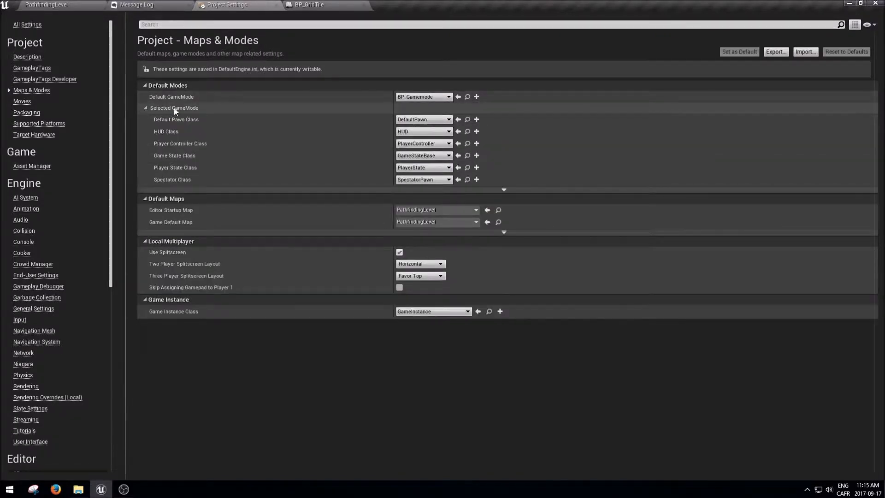
left_click(442, 120)
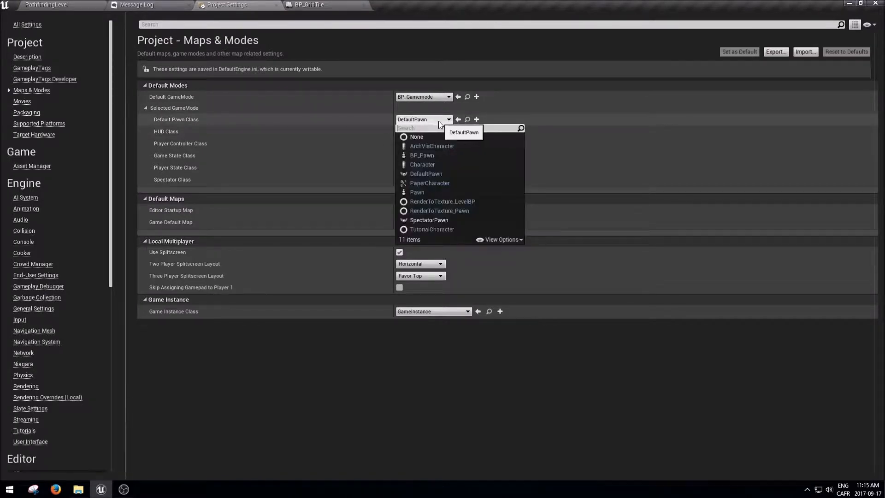
left_click(420, 156)
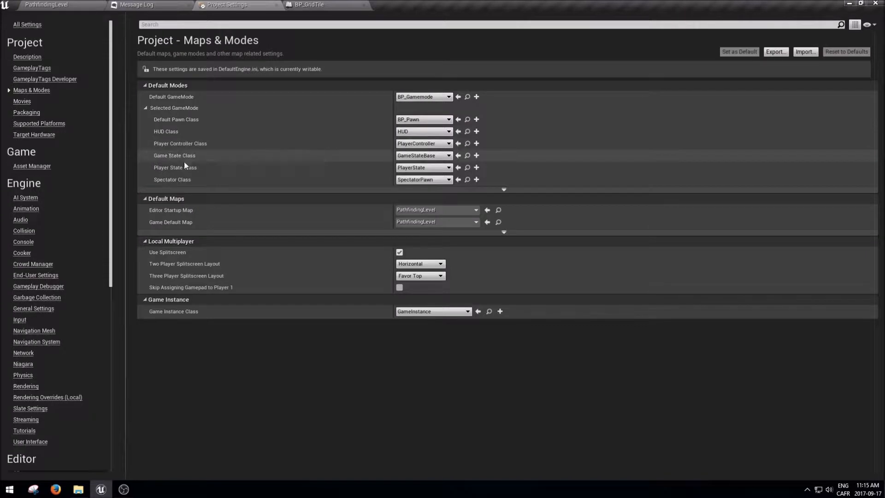
left_click(428, 146)
left_click(436, 162)
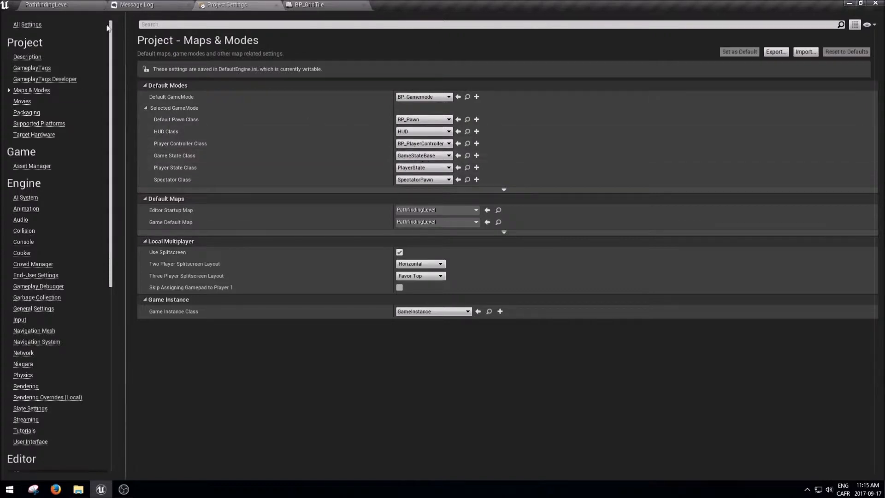
Close the Project Settings and Message Log, and save all modified assets
middle_click(240, 4)
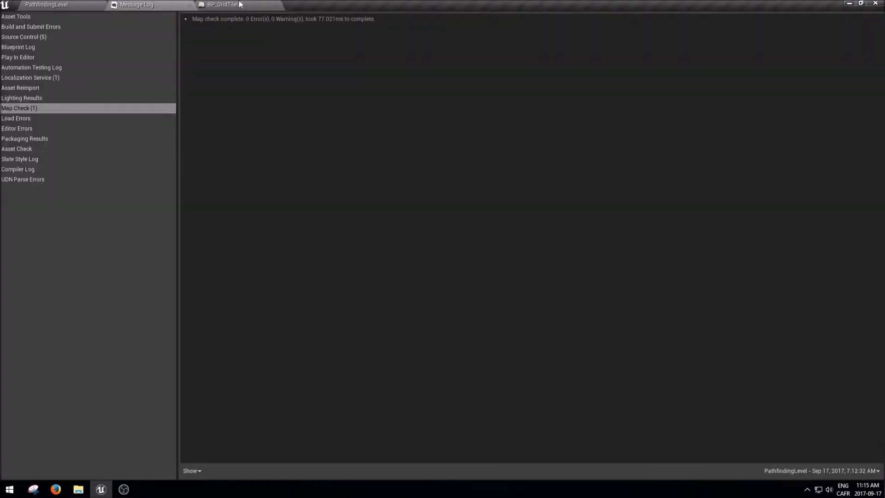
middle_click(146, 5)
left_click(284, 451)
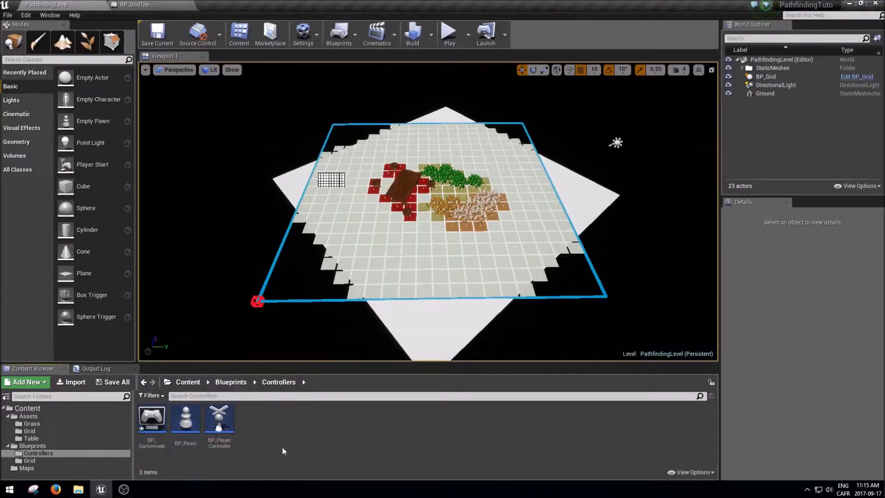
left_click(113, 382)
left_click(518, 336)
Open the BP_Grid blueprint from the Blueprints/Grid folder
left_click(34, 430)
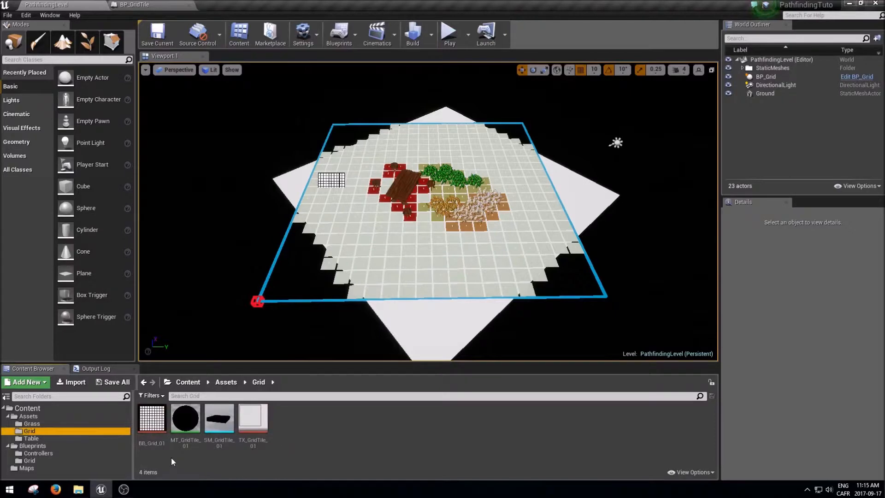
left_click(29, 460)
double_click(195, 415)
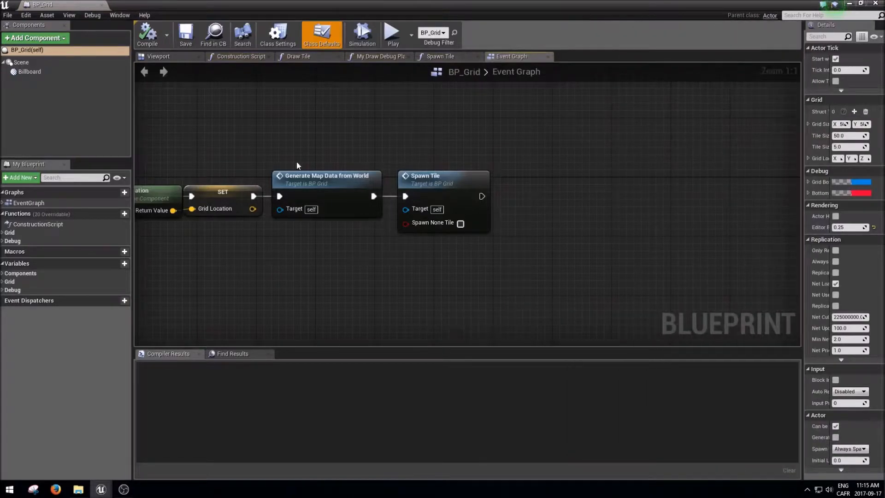
Delete the Get Player Controller node and the Show Mouse Cursor and Enable Mouse Over Events SET nodes from BP_Grid's Event Graph
right_click_drag(621, 176, 679, 176)
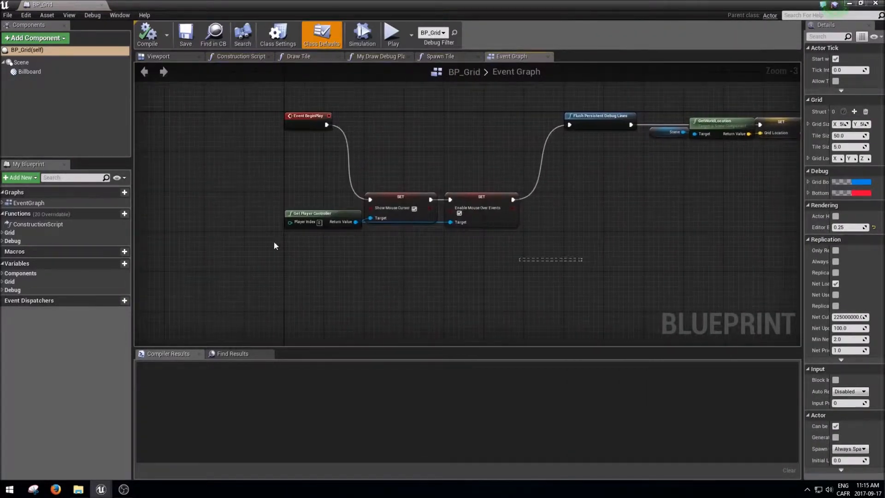
right_click_drag(357, 252, 422, 251)
left_click_drag(417, 252, 578, 193)
right_click_drag(560, 197, 480, 213)
scroll(479, 213, "up", 2)
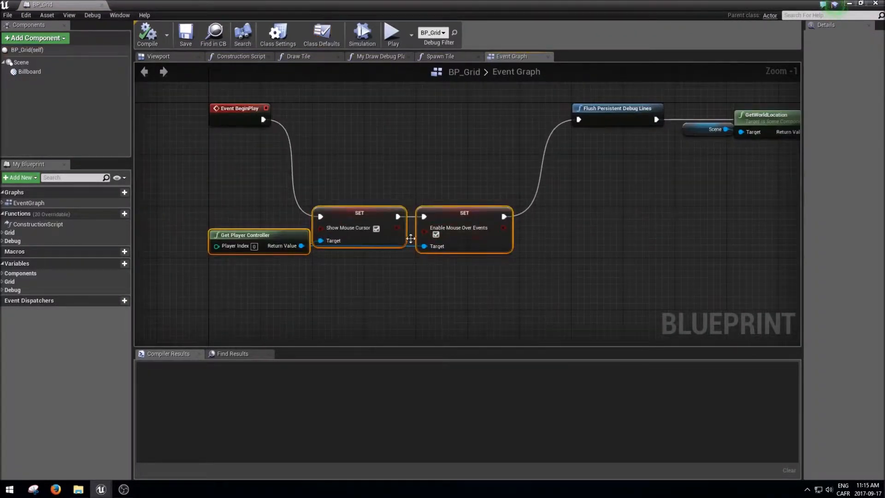
left_click_drag(256, 277, 258, 217)
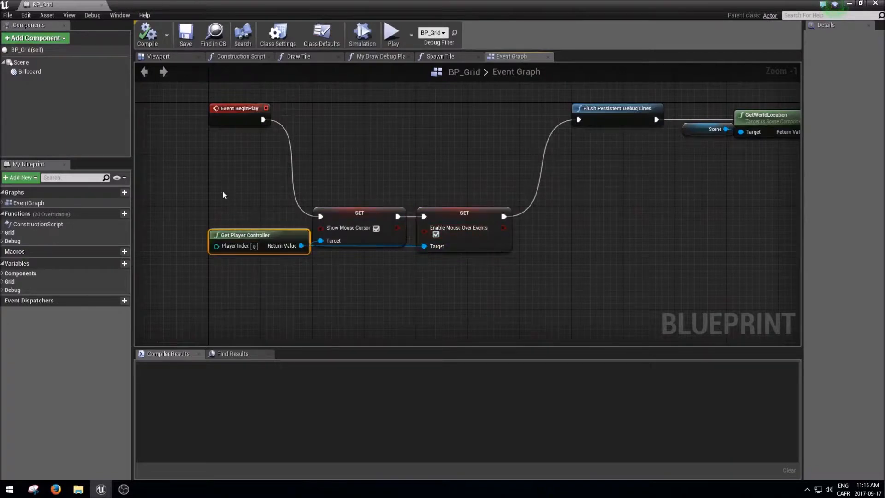
left_click_drag(185, 198, 486, 278)
scroll(608, 208, "down", 3)
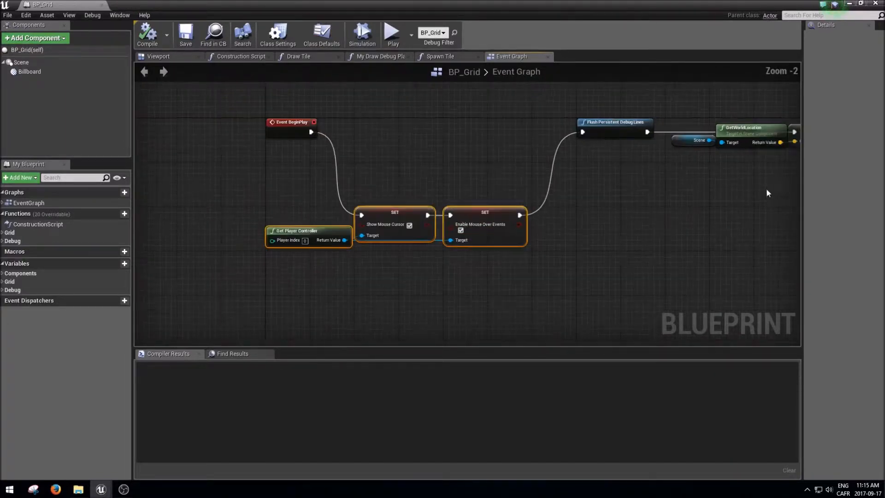
key("Delete")
Wire Event BeginPlay directly to Flush Persistent Debug Lines, move the remaining node chain up beside it, and save BP_Grid
left_click_drag(276, 160, 454, 160)
left_click_drag(381, 123, 719, 177)
left_click_drag(462, 154, 299, 154)
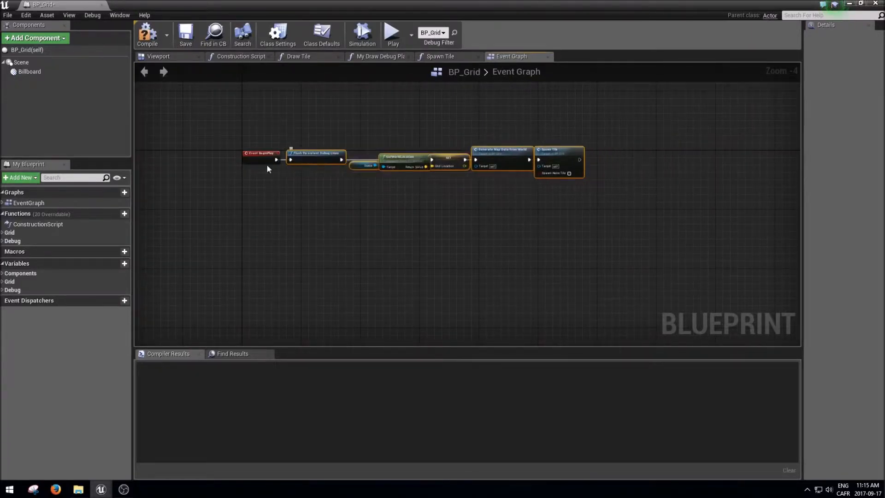
left_click(302, 221)
left_click(183, 35)
Dock the BP_Grid editor with the main window and open BP_PlayerController from the Blueprints/Controllers folder
left_click_drag(156, 2, 331, 40)
left_click_drag(281, 51, 284, 12)
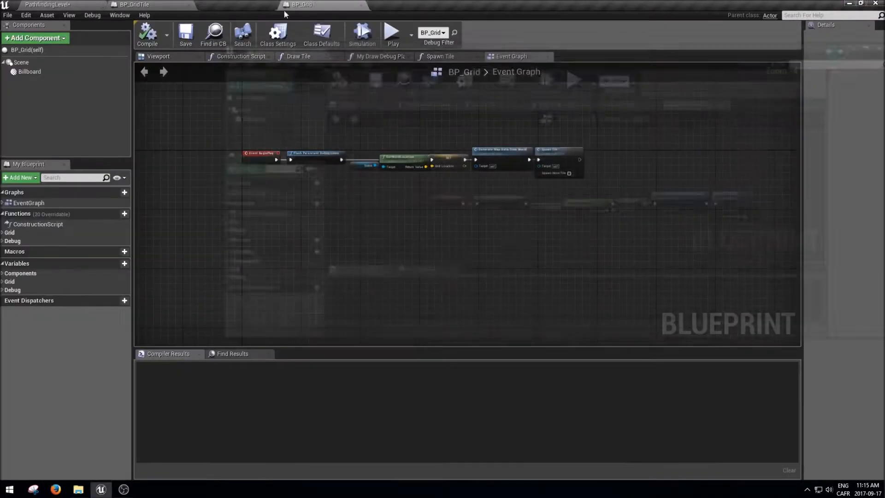
left_click(48, 4)
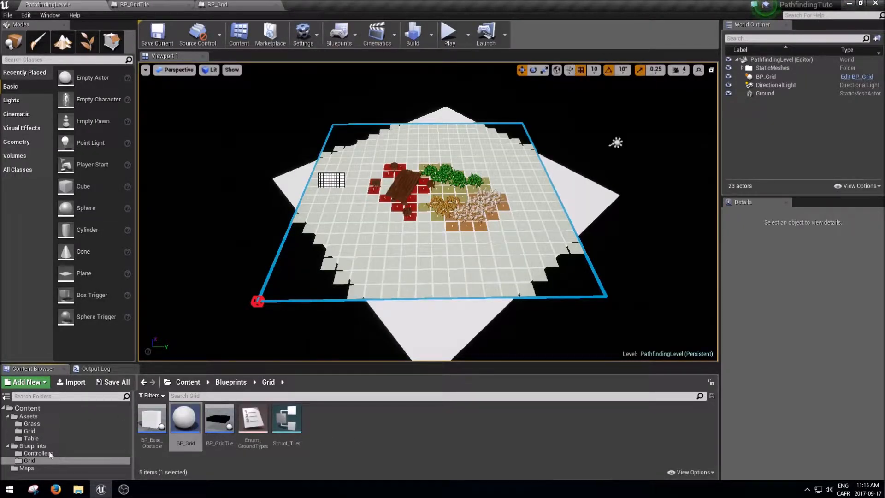
left_click(36, 454)
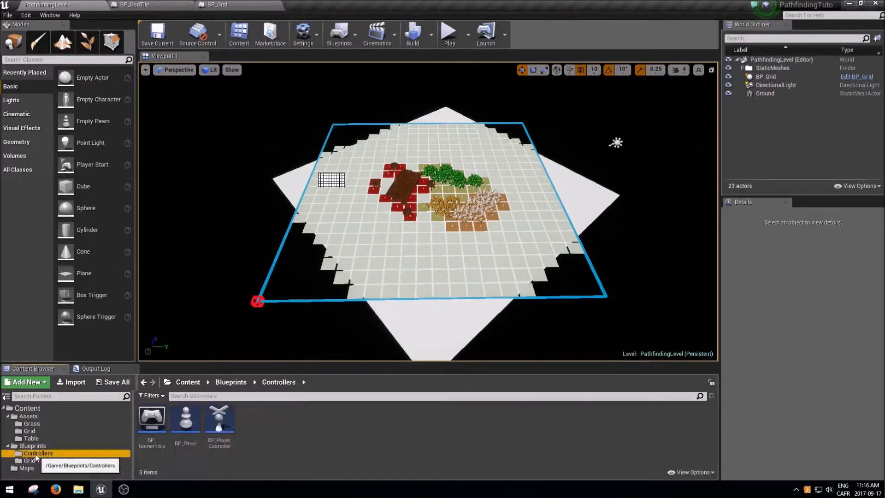
left_click(215, 430)
double_click(215, 431)
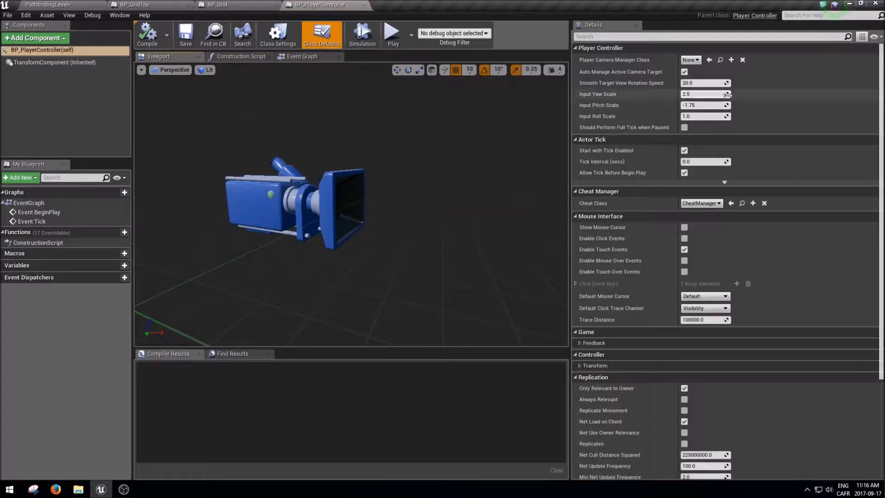
Enable Show Mouse Cursor, Click Events and Mouse Over Events for BP_PlayerController, disable Touch Events, and save the blueprint
scroll(695, 121, "down", 5)
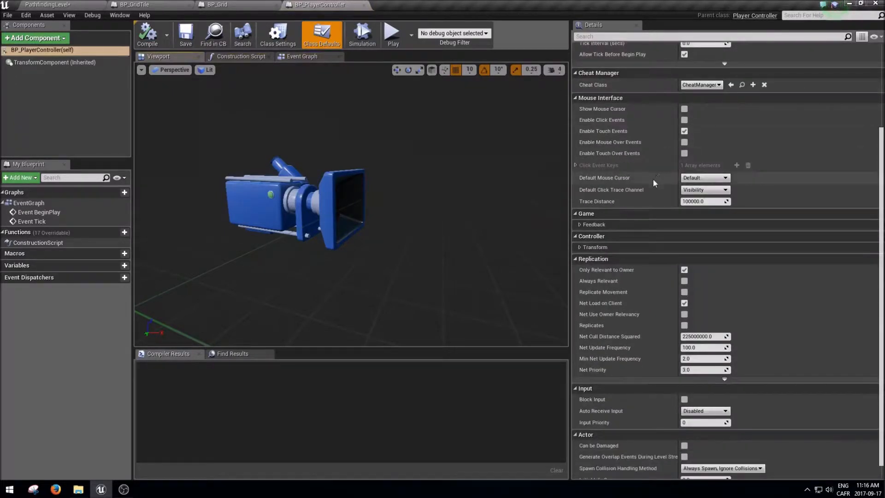
scroll(657, 128, "up", 1)
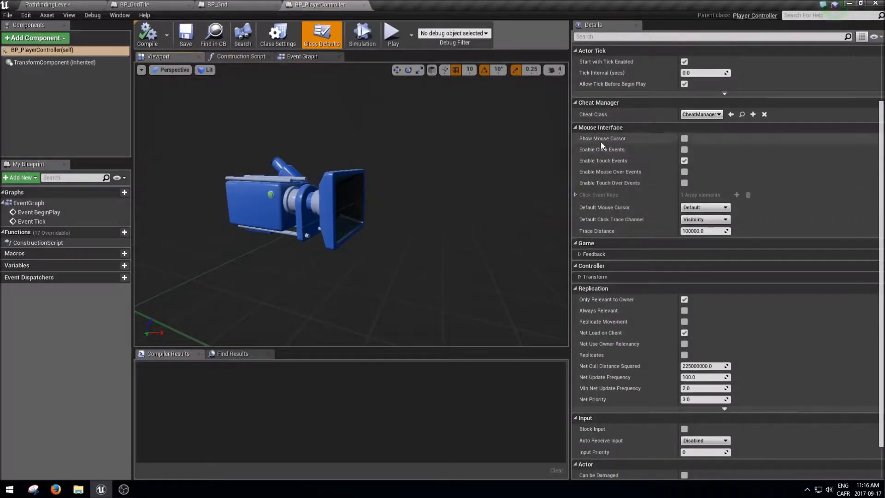
left_click(684, 139)
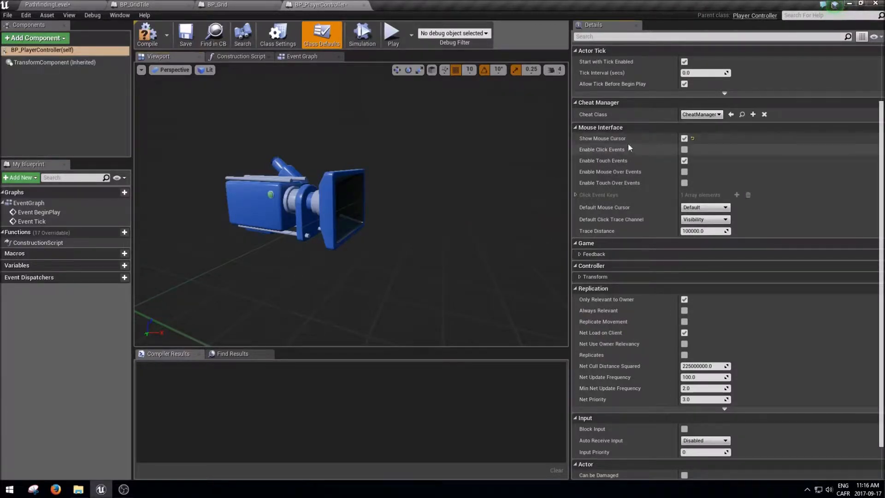
left_click(685, 151)
left_click(684, 160)
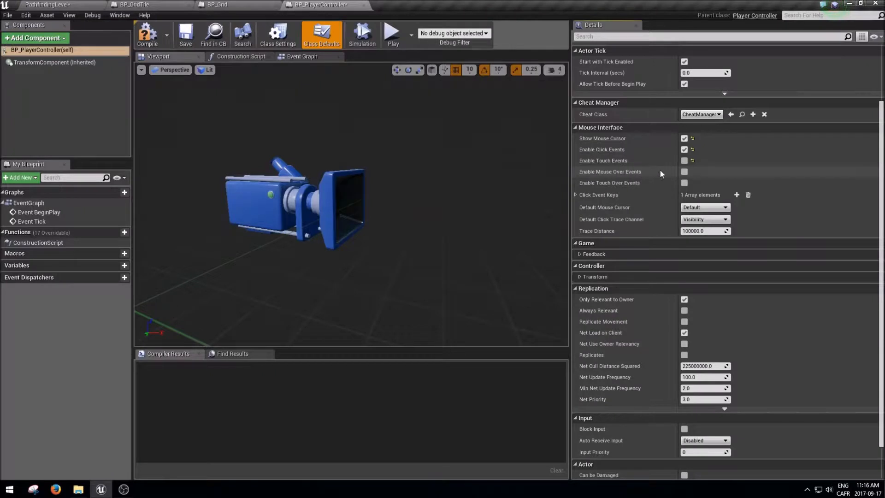
left_click(684, 172)
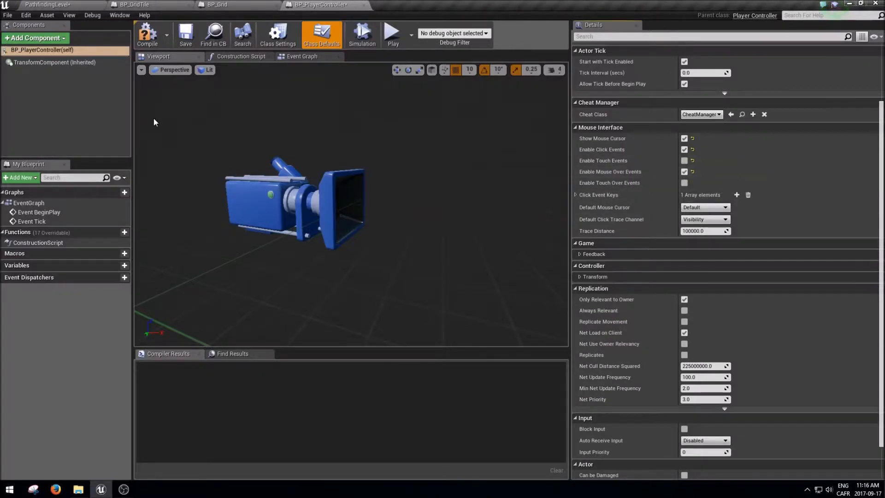
left_click(186, 40)
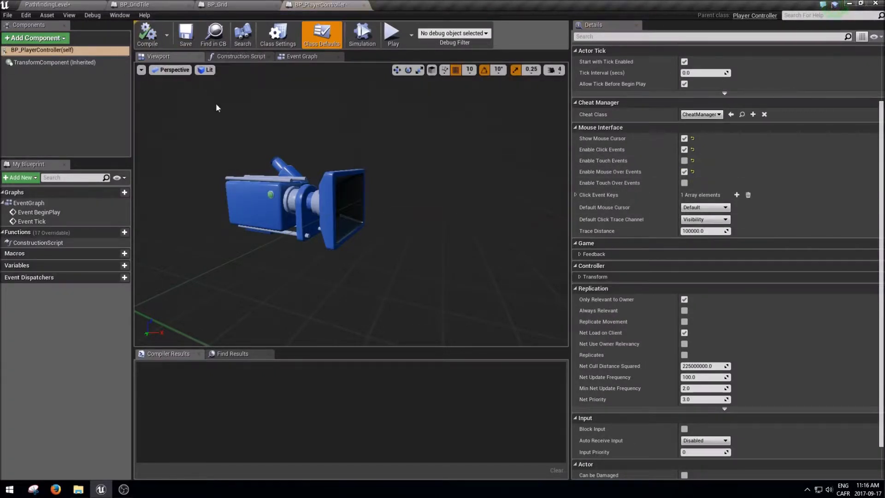
Play-test PathfindingLevel to check the mouse cursor behaviour, and stop the session
left_click(48, 5)
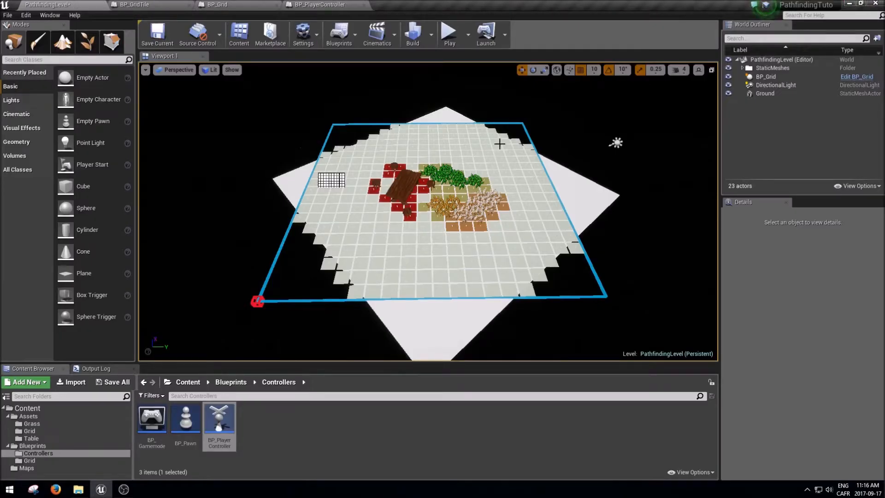
left_click(449, 32)
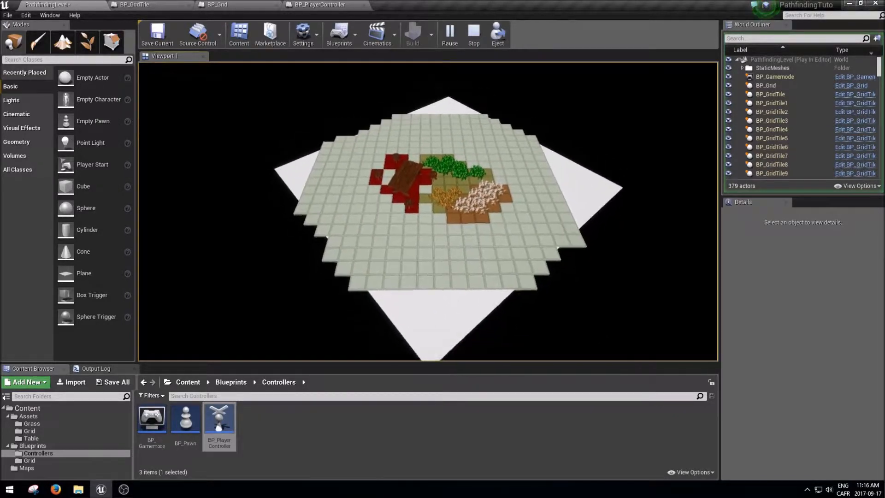
key("Escape")
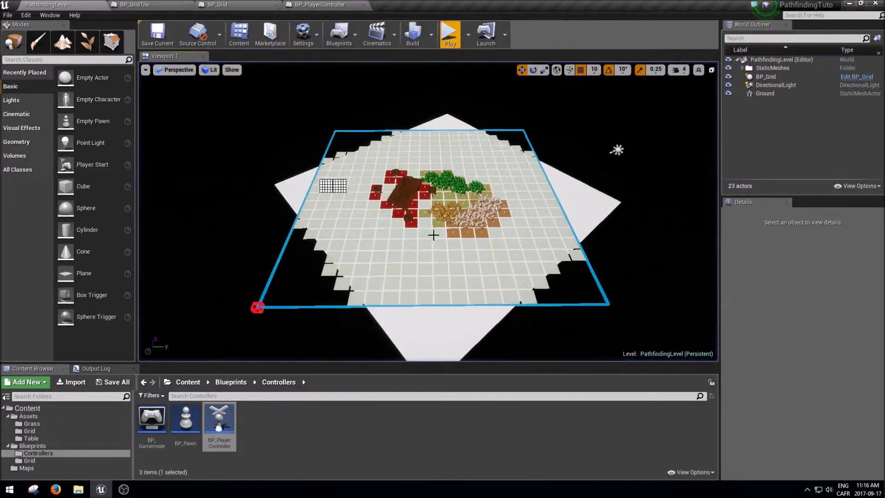
Set BP_Gamemode's Replay Spectator Player Controller Class to BP_PlayerController, save it, and play-test the level
left_click(322, 6)
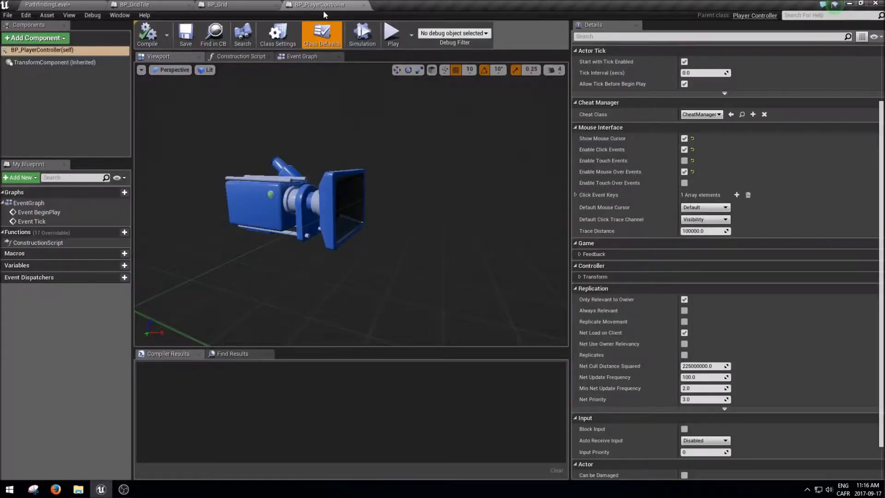
left_click(71, 4)
double_click(149, 418)
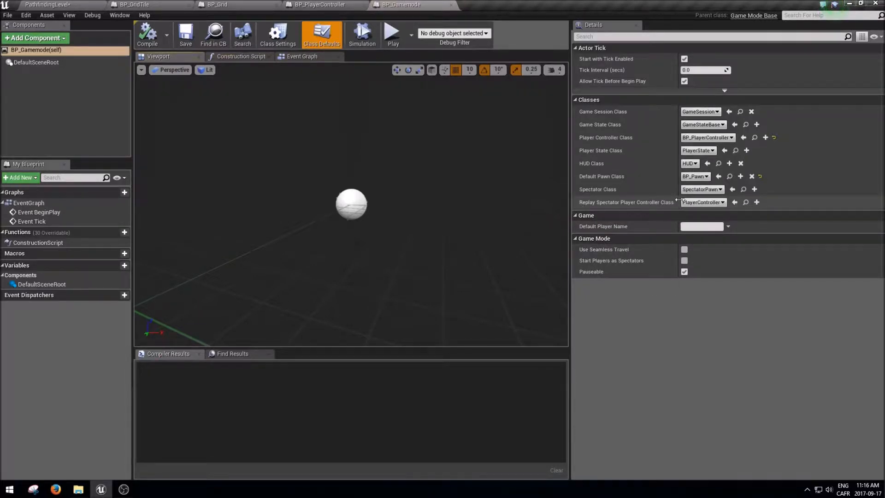
left_click_drag(680, 200, 692, 201)
left_click(723, 205)
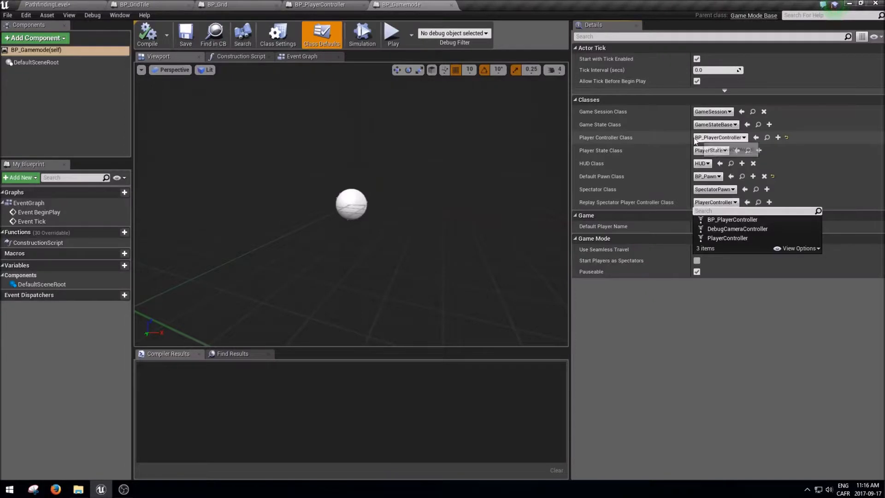
left_click(737, 219)
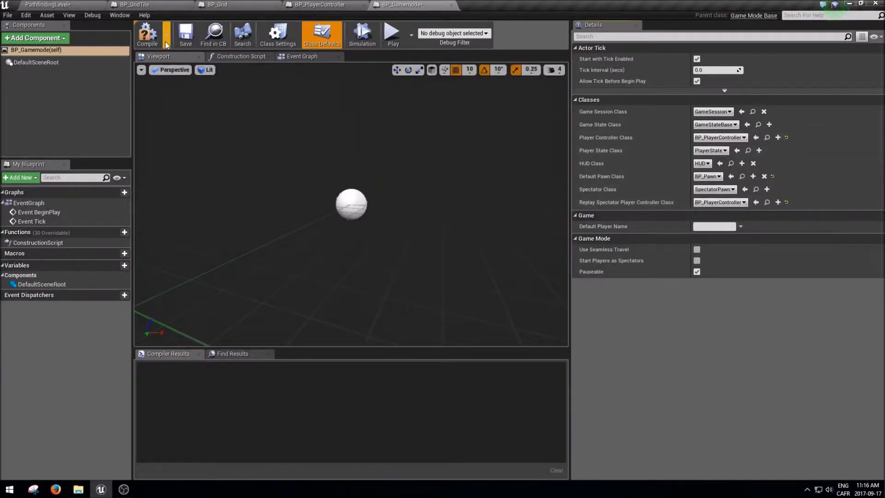
left_click(185, 34)
left_click(44, 4)
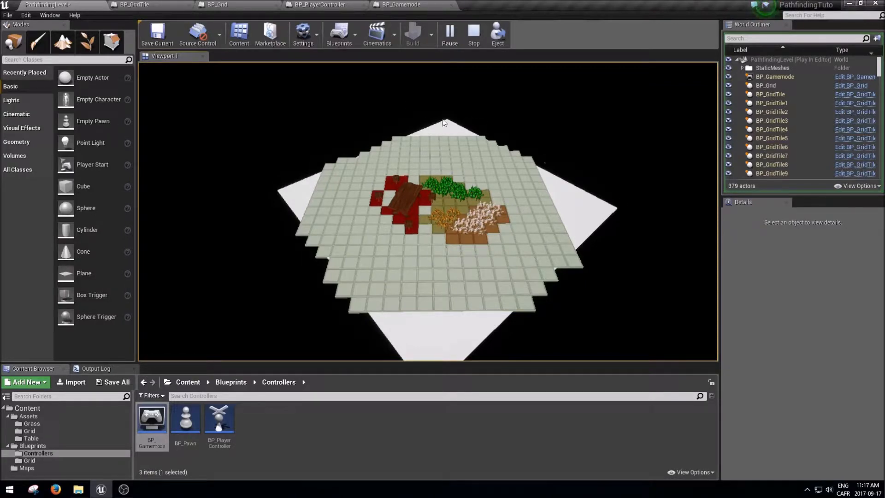
key("Escape")
Set BP_Gamemode's Replay Spectator Player Controller Class back to PlayerController, compile the blueprint and close it
left_click(401, 4)
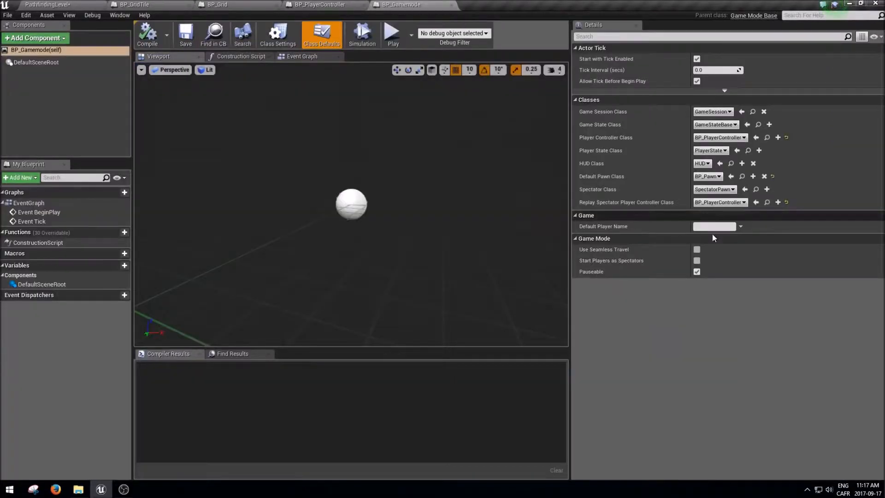
left_click(712, 202)
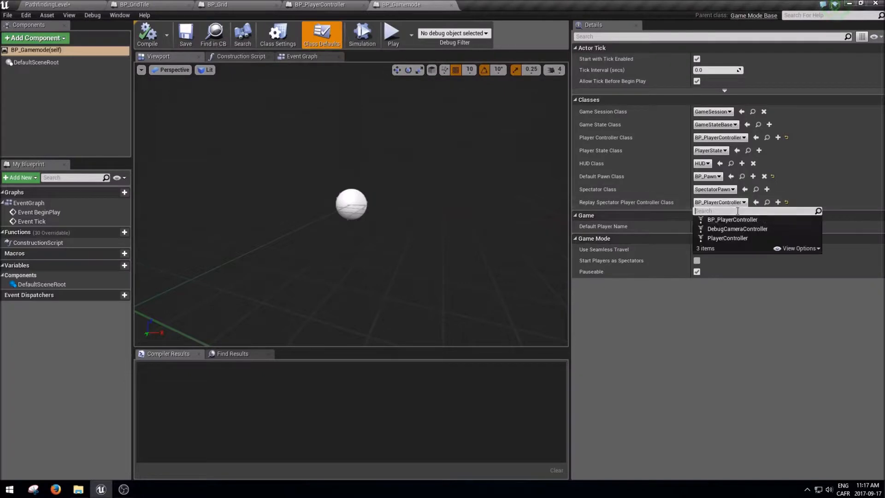
left_click(723, 237)
left_click(148, 36)
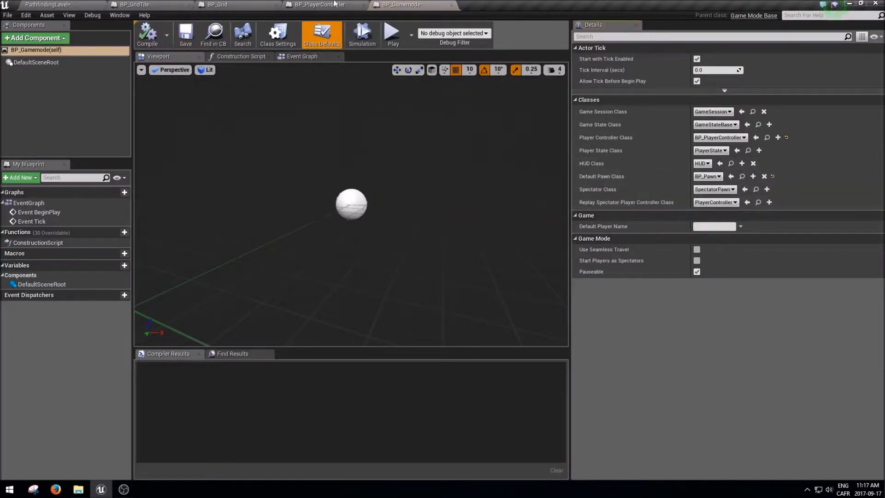
left_click(450, 4)
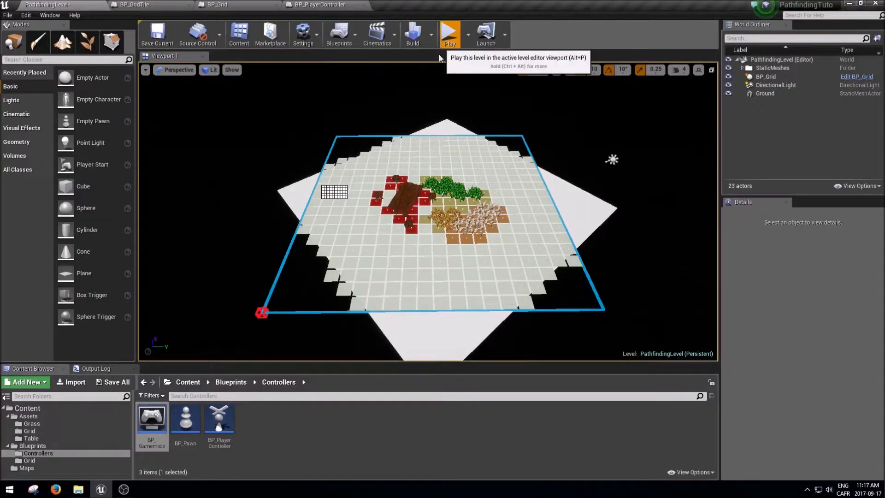
Play-test the level once more, stop it, and save all modified assets
left_click(441, 46)
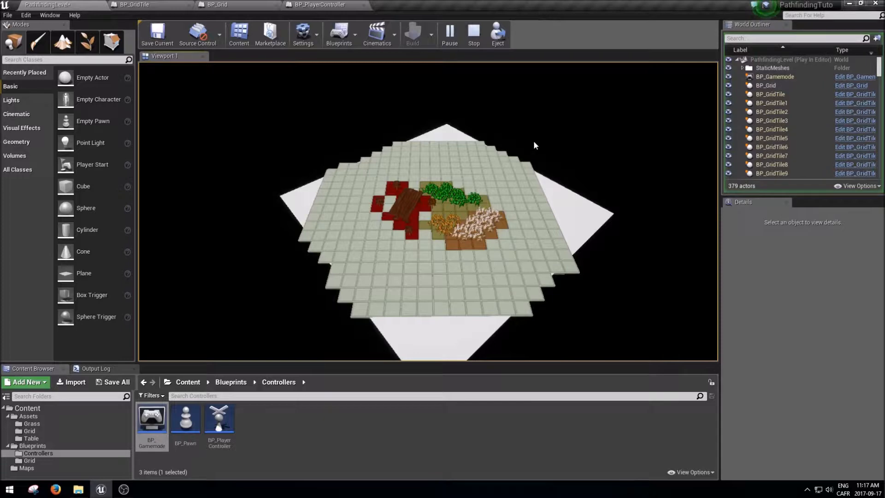
key("Escape")
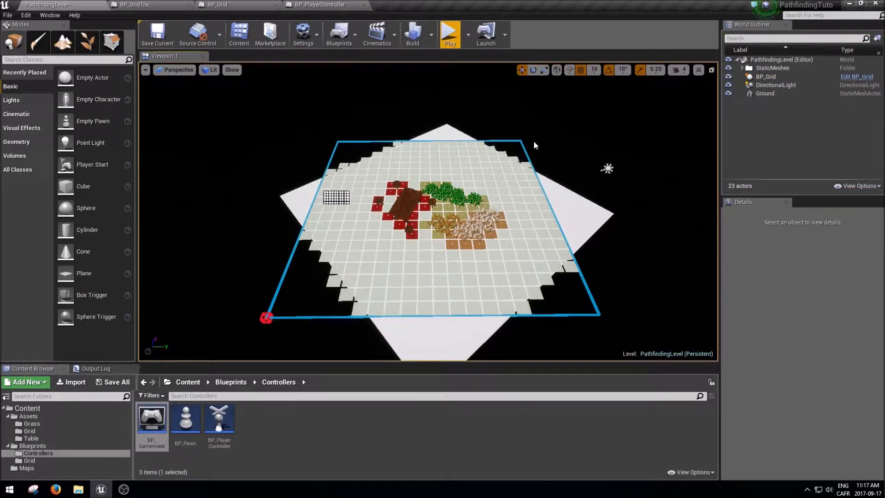
left_click(116, 381)
left_click(525, 328)
left_click(473, 446)
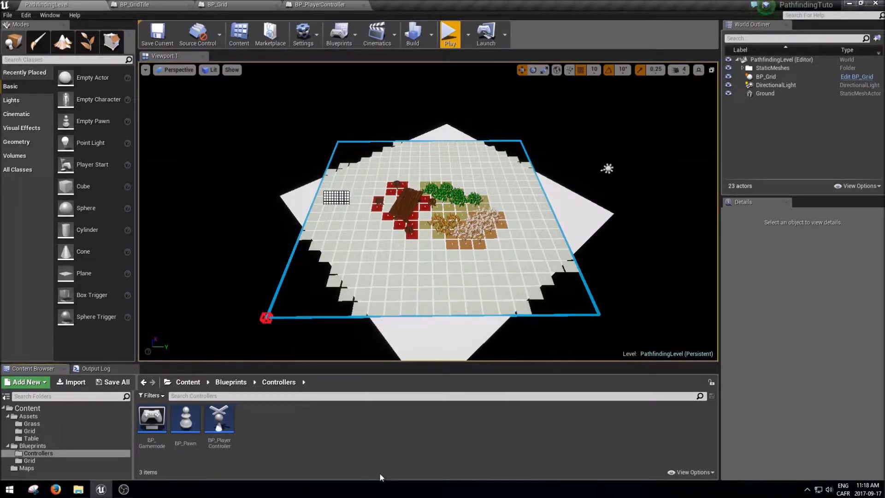
Examine the On Begin Cursor Over and On End Cursor Over events in BP_GridTile's Event Graph
left_click(141, 3)
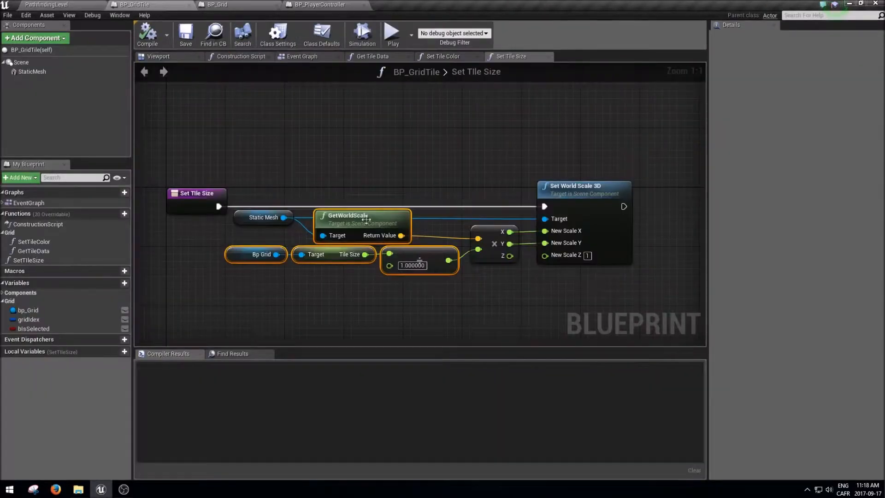
left_click(306, 61)
scroll(303, 137, "down", 2)
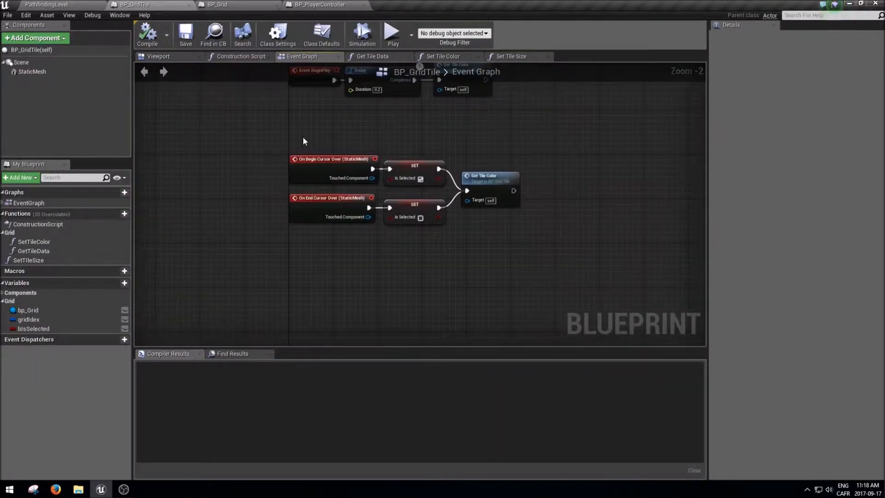
left_click_drag(306, 181, 359, 267)
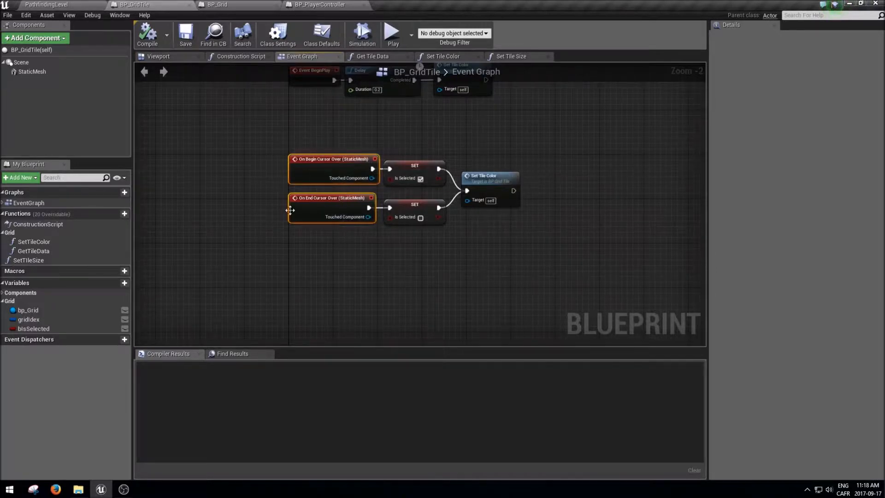
left_click(256, 211)
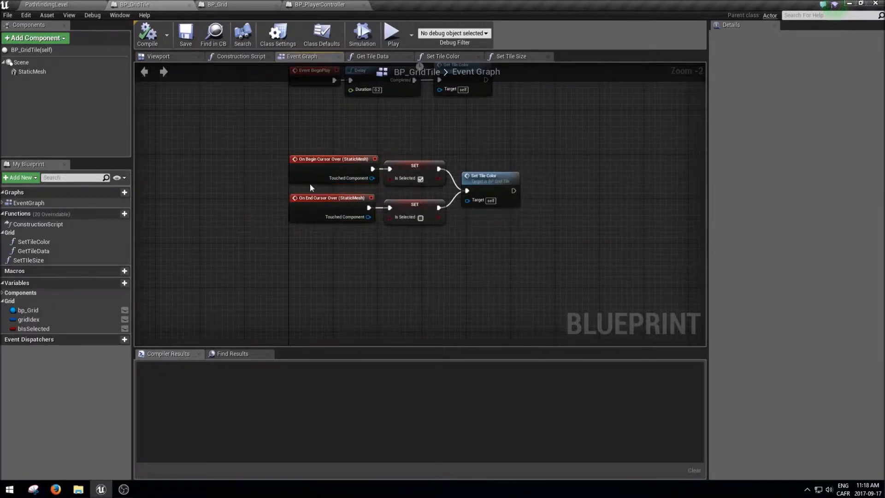
Add an On Clicked event for BP_GridTile's StaticMesh and place it just below the On End Cursor Over event
left_click(36, 73)
scroll(818, 198, "down", 10)
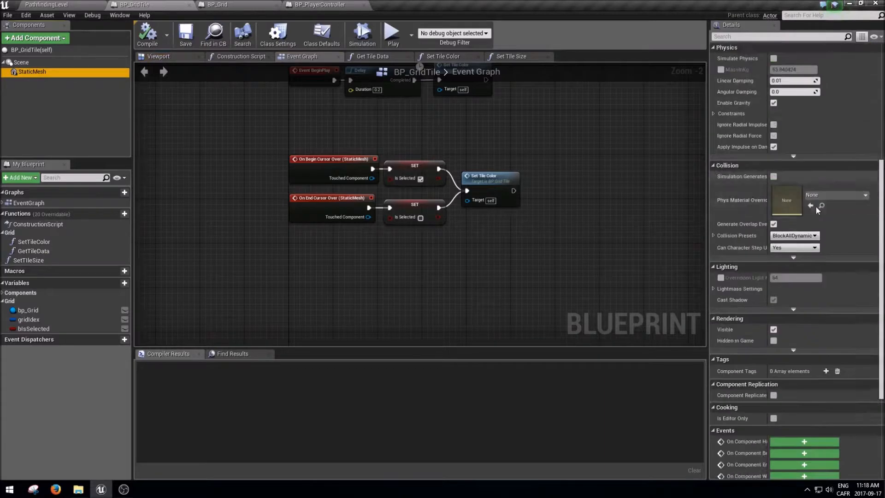
left_click_drag(767, 277, 796, 277)
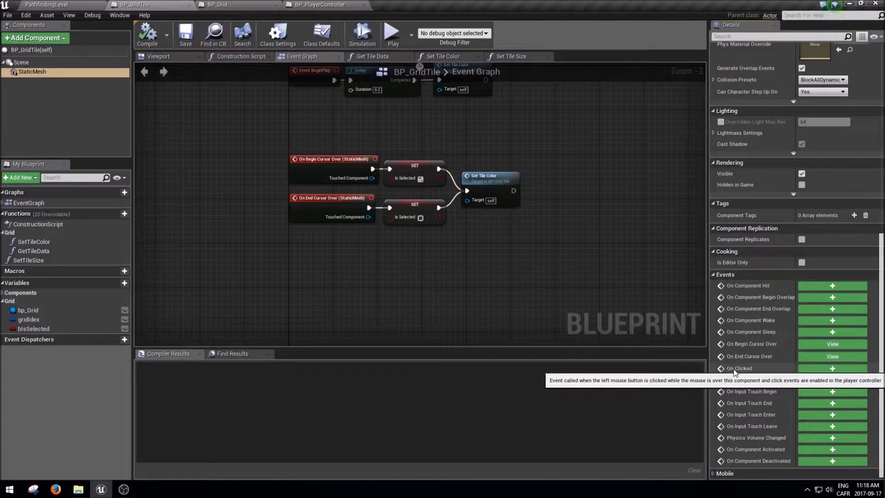
left_click(831, 368)
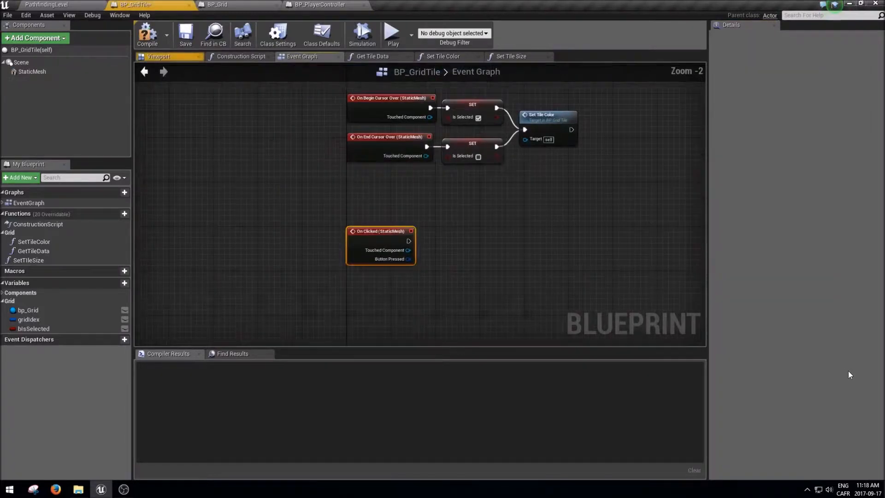
scroll(409, 210, "down", 2)
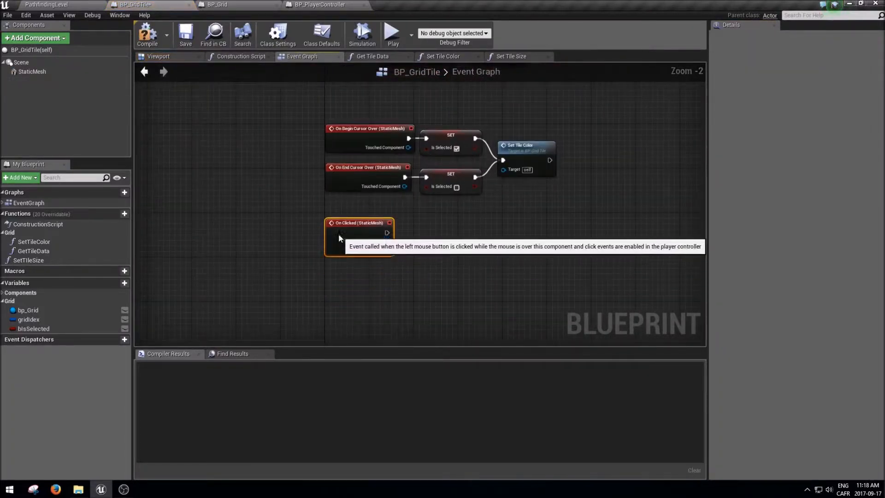
left_click_drag(341, 237, 341, 232)
right_click_drag(475, 222, 417, 243)
left_click(417, 243)
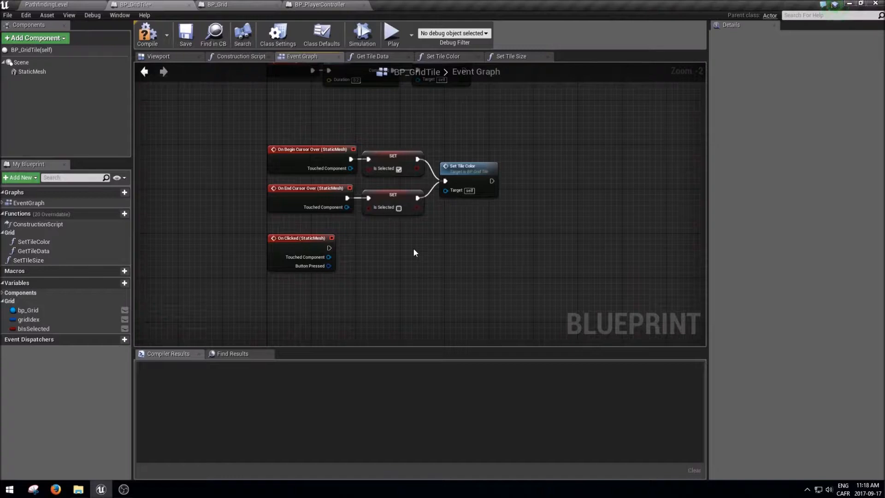
right_click_drag(390, 244, 373, 249)
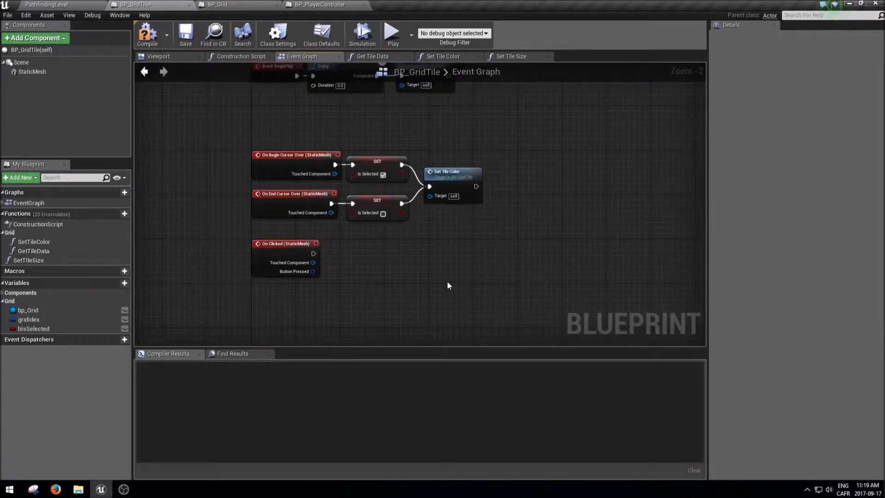
right_click_drag(430, 282, 420, 223)
scroll(413, 240, "down", 1)
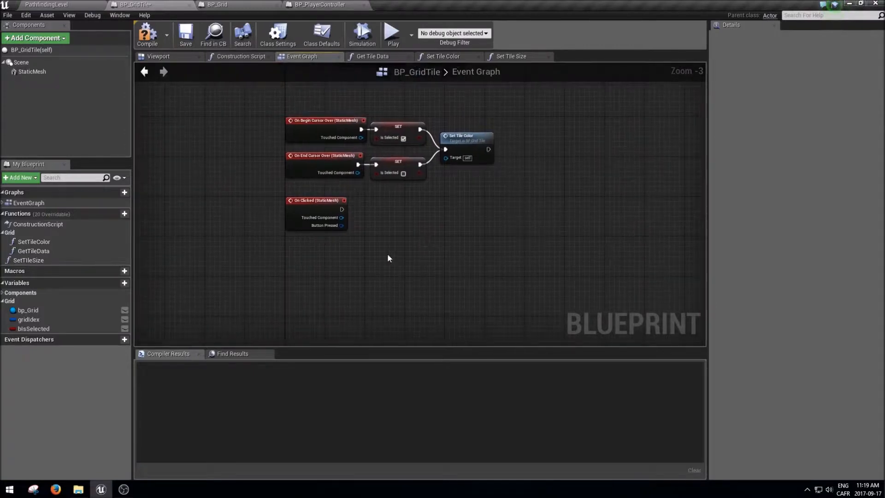
Add a custom event named Event_SelectTile below the On Clicked event
right_click(315, 275)
type("custom")
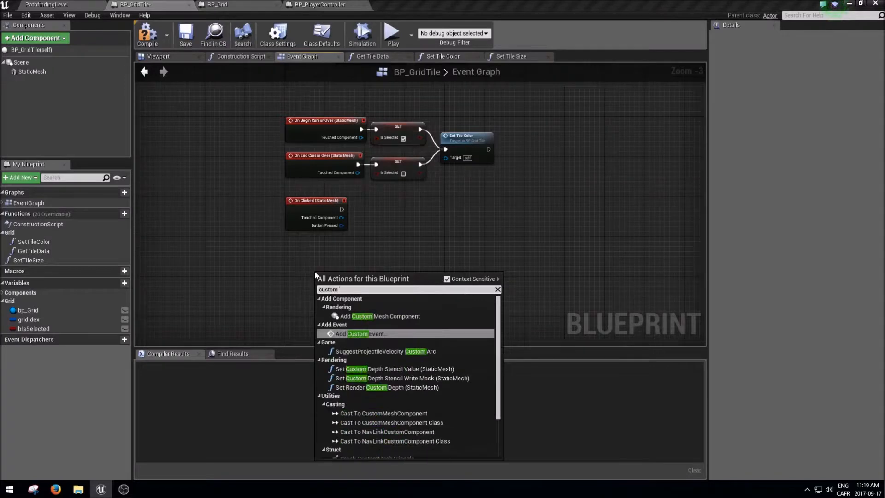
key("Return")
type("Eve")
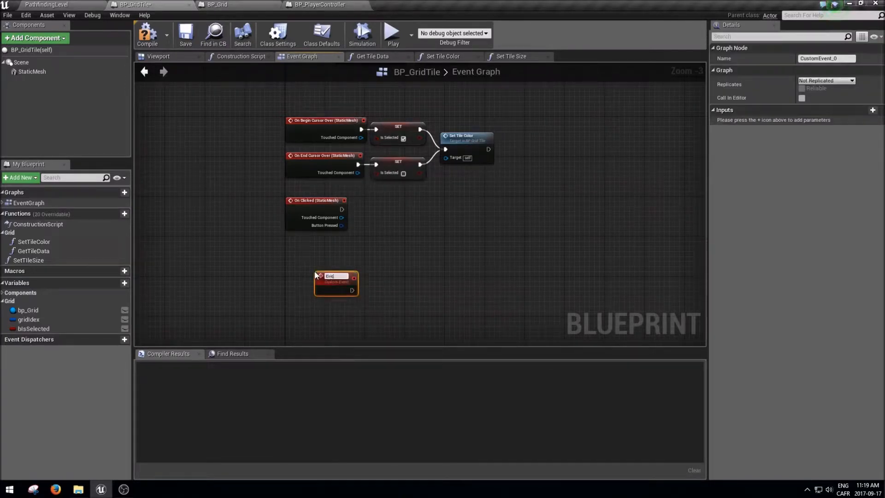
type("nt_Se")
type("lectTile")
key("Return")
right_click_drag(325, 306, 328, 309)
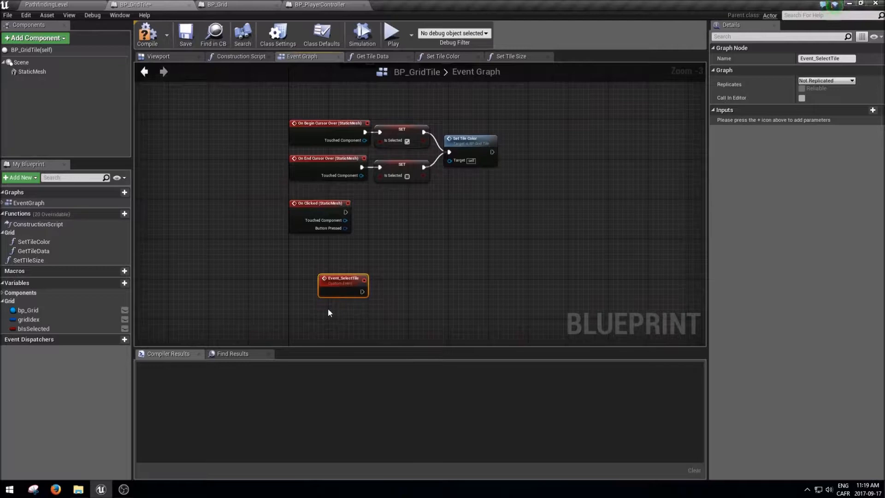
Add a second custom event named Event_DeselectTile below Event_SelectTile
right_click(328, 313)
type("custom")
key("Return")
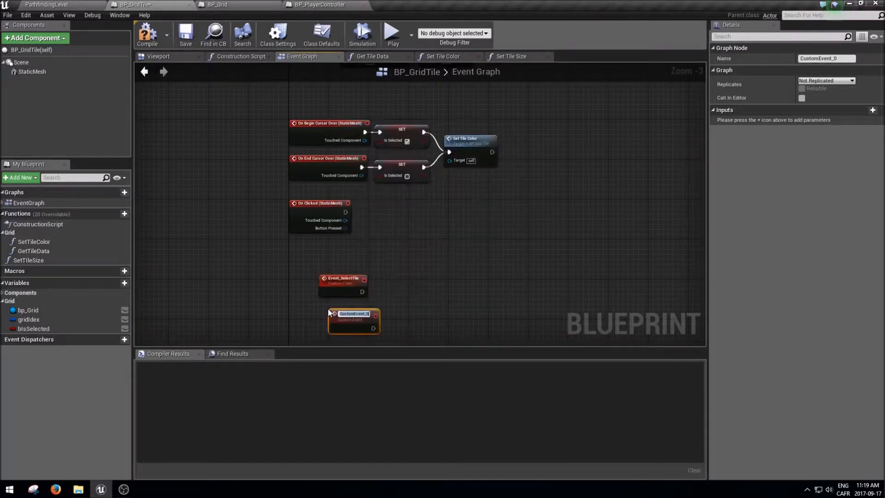
type("Event_DeselectTile")
key("Return")
Line up the Event_SelectTile and Event_DeselectTile nodes in a column under the On Clicked event
left_click_drag(264, 247, 332, 315)
left_click_drag(335, 283, 301, 254)
left_click(355, 302)
left_click_drag(318, 292, 306, 281)
left_click(383, 278)
right_click_drag(391, 267, 371, 263)
scroll(375, 245, "up", 1)
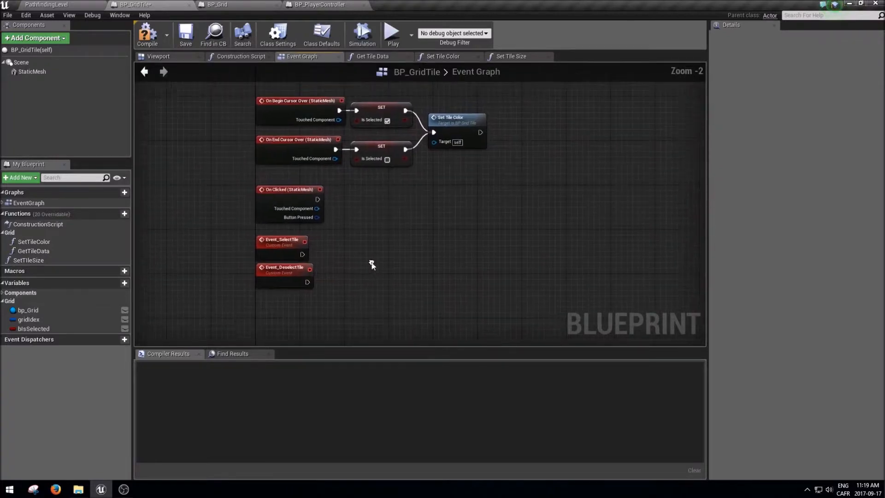
Rename the Boolean variable bIsSelected to bIsOvered
double_click(21, 328)
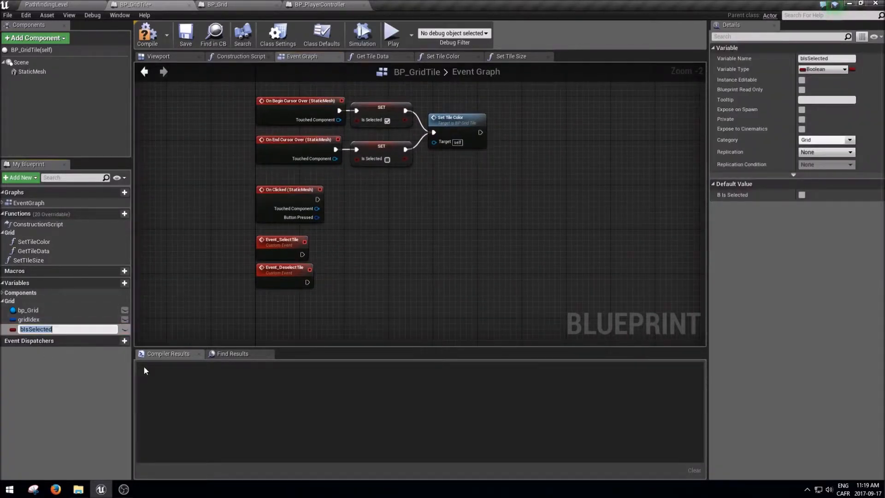
key("End")
key("BackSpace")
key("BackSpace")
key("BackSpace")
key("BackSpace")
key("BackSpace")
key("BackSpace")
key("BackSpace")
key("BackSpace")
type("Overed")
key("Return")
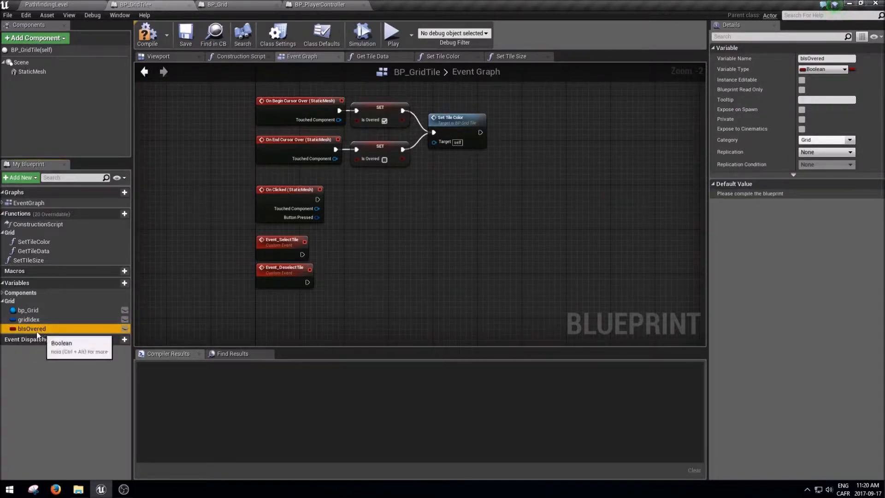
Create a new Boolean variable named bIsSelected and put it in the Grid category
left_click(124, 283)
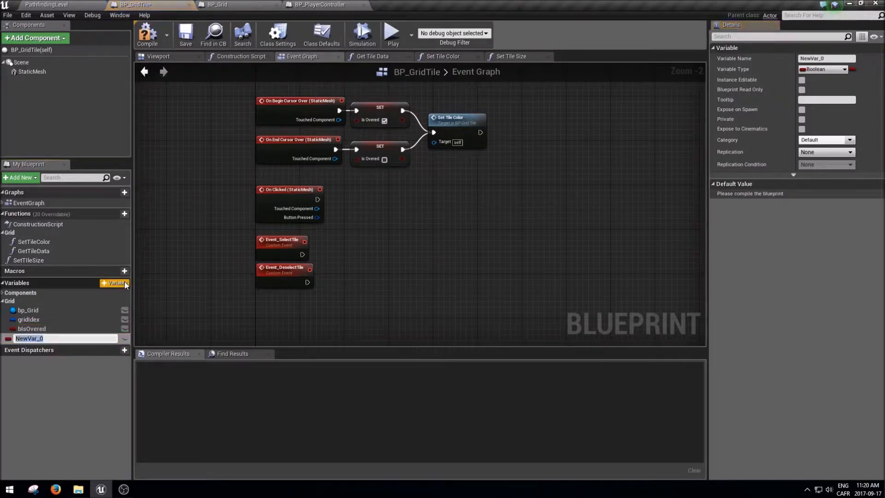
type("bIsSelect")
key("Return")
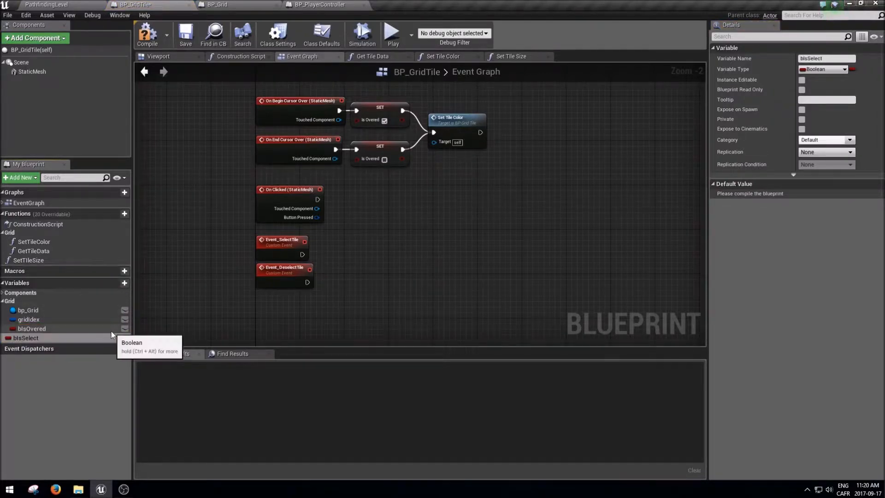
double_click(29, 338)
type("bIsSelected")
key("Return")
left_click_drag(32, 335, 13, 302)
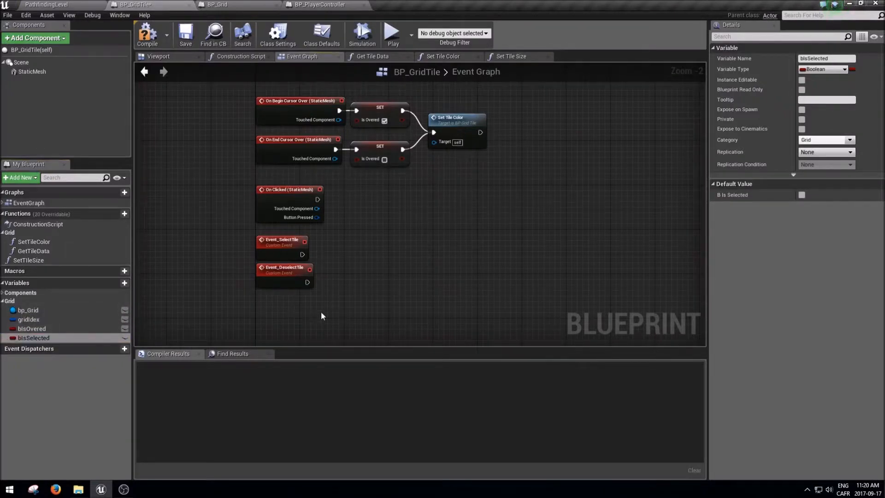
Call Event Select Tile from the On Clicked event and align the call node beside it
right_click_drag(425, 265, 392, 274)
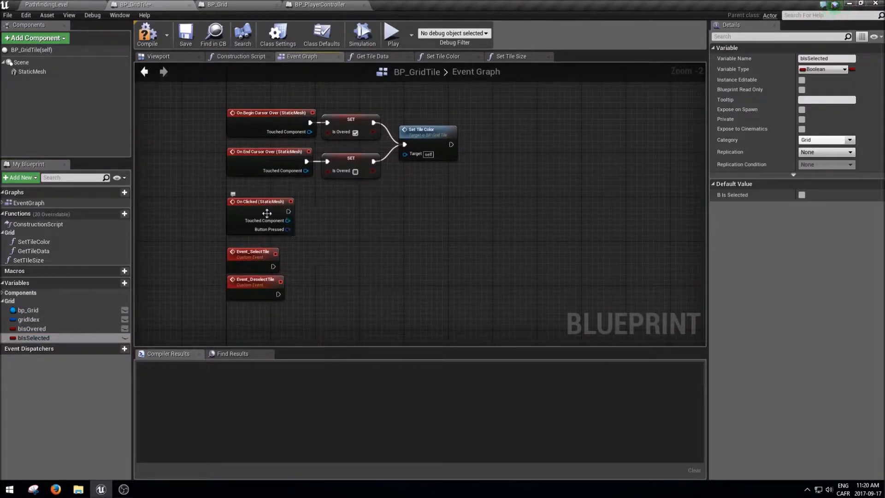
left_click_drag(288, 211, 308, 215)
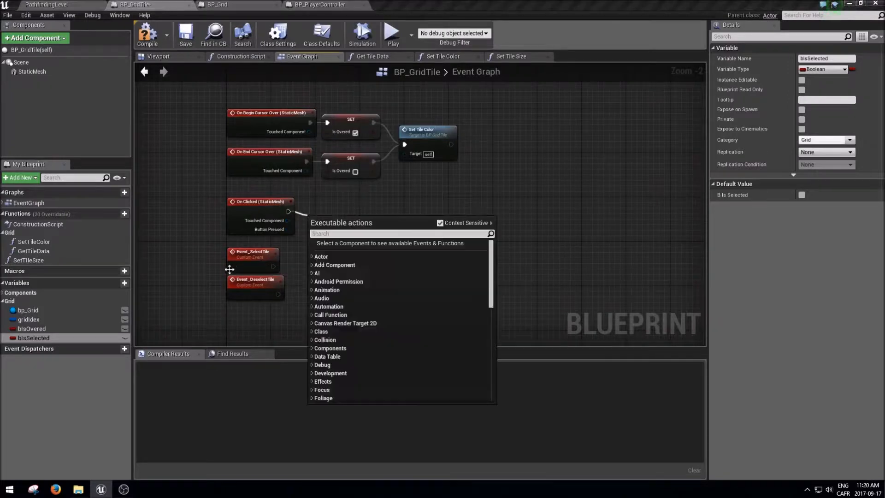
type("select tile")
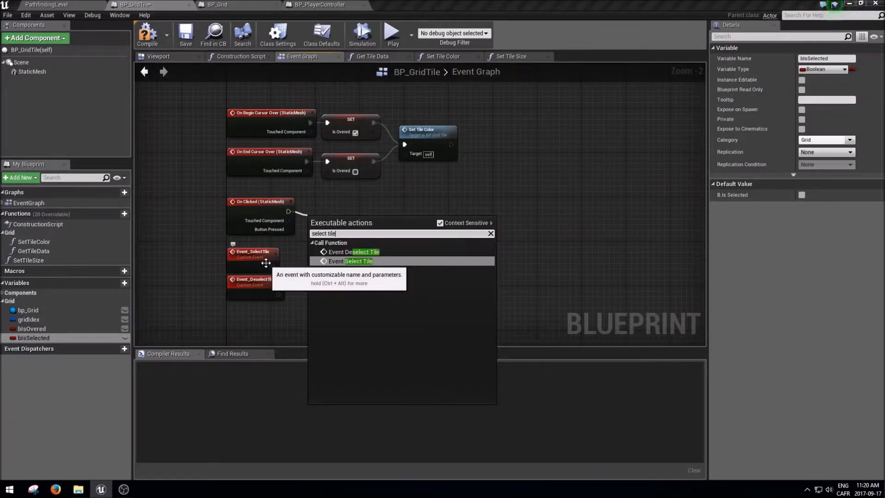
key("Return")
left_click_drag(335, 225, 326, 201)
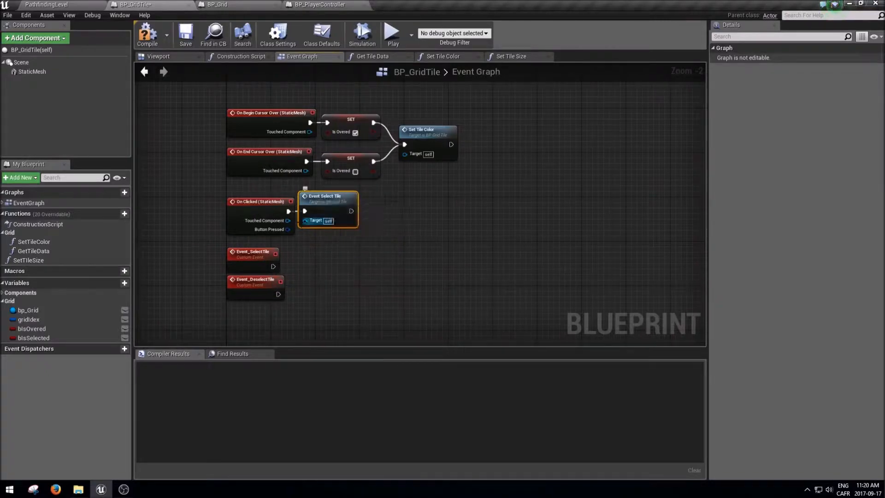
Add a bIsSelected setter driven by Event_SelectTile and set its value to true
left_click_drag(44, 339, 316, 263)
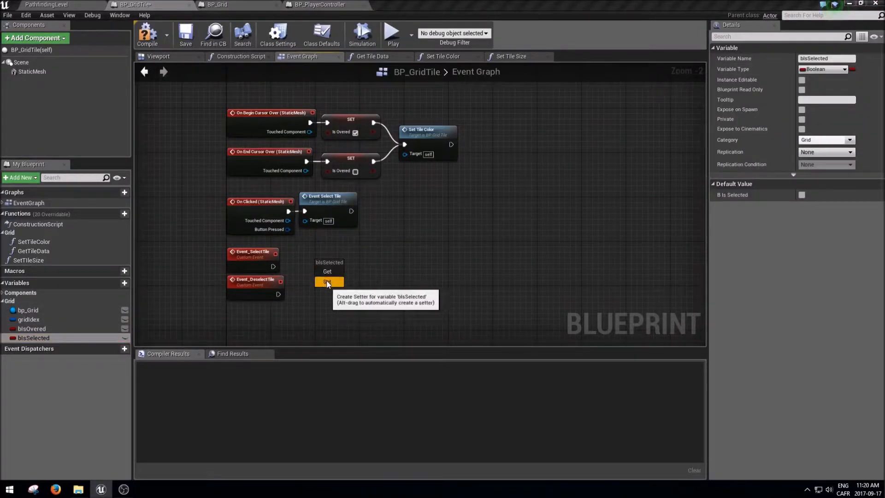
left_click(328, 282)
left_click_drag(273, 267, 316, 262)
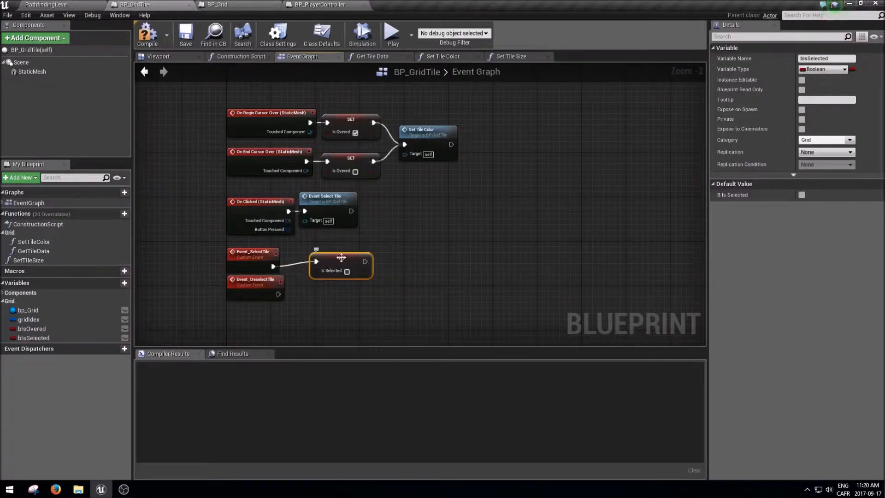
left_click(347, 271)
Duplicate the bIsSelected setter for Event_DeselectTile, wire it up and set its value to false
key("ctrl+c")
key("ctrl+v")
left_click_drag(347, 301, 315, 296)
left_click(341, 304)
Copy the Set Tile Color call, connect both bIsSelected setters to the copy, and save BP_GridTile
left_click(433, 135)
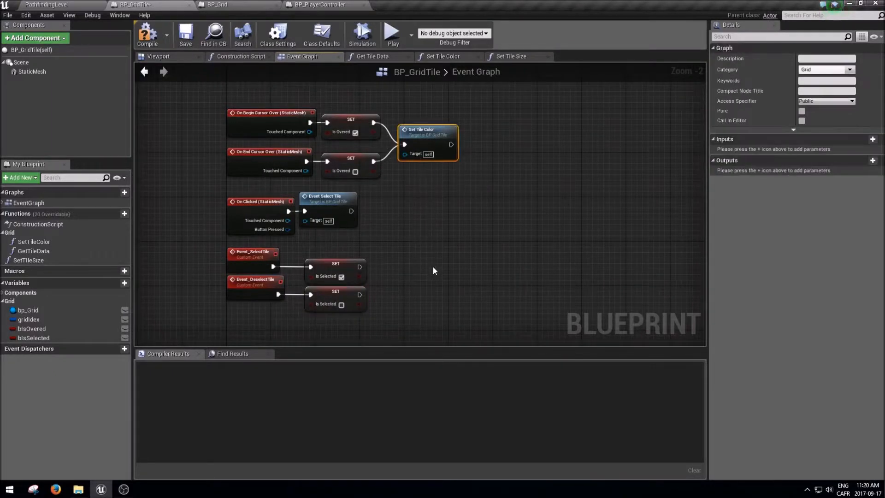
key("ctrl+c")
key("ctrl+v")
left_click_drag(431, 263, 393, 278)
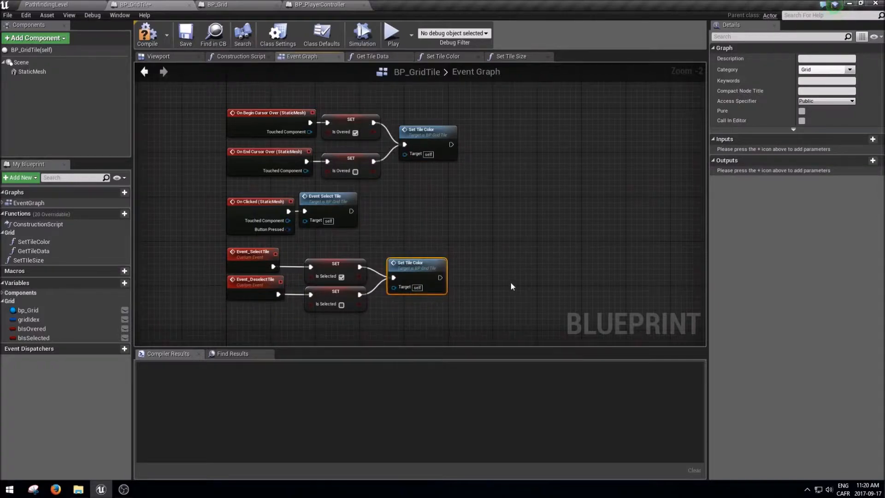
right_click_drag(520, 289, 484, 287)
left_click(449, 292)
left_click_drag(374, 260, 379, 260)
left_click(397, 223)
key("ctrl+s")
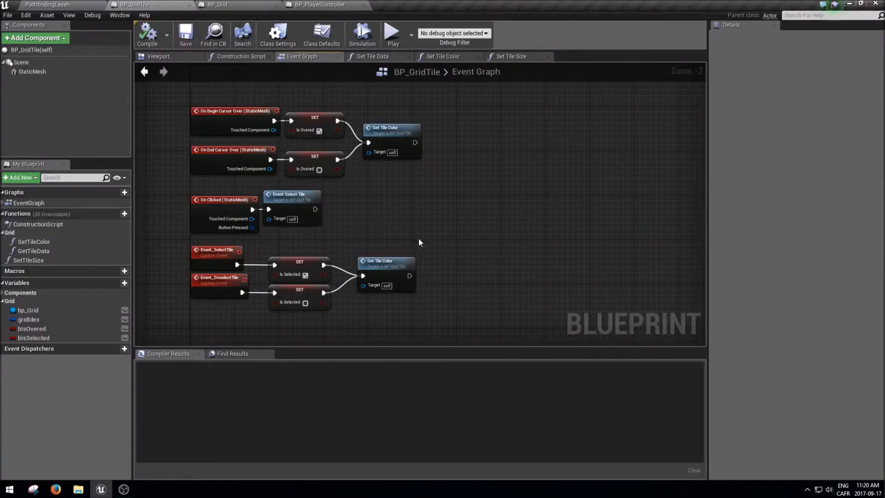
Play-test PathfindingLevel to check how the grid tiles react to the cursor, then stop the session
left_click(79, 4)
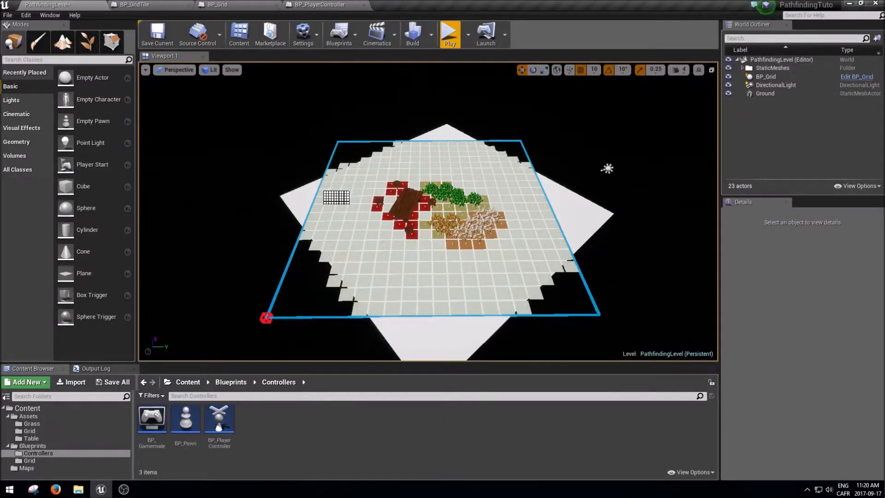
left_click(449, 35)
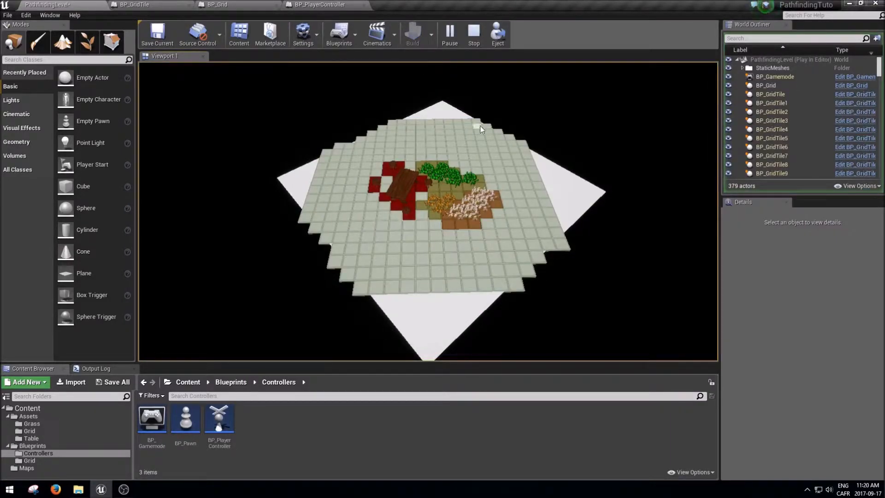
key("Escape")
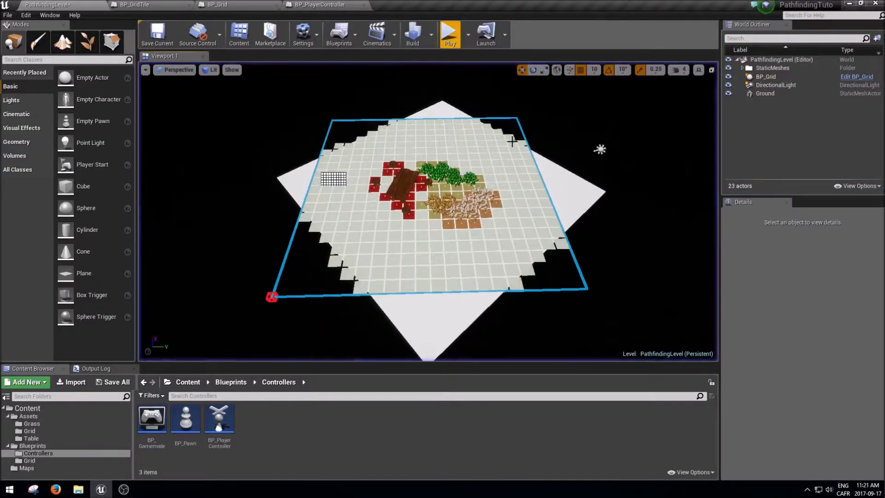
left_click(328, 5)
left_click(196, 4)
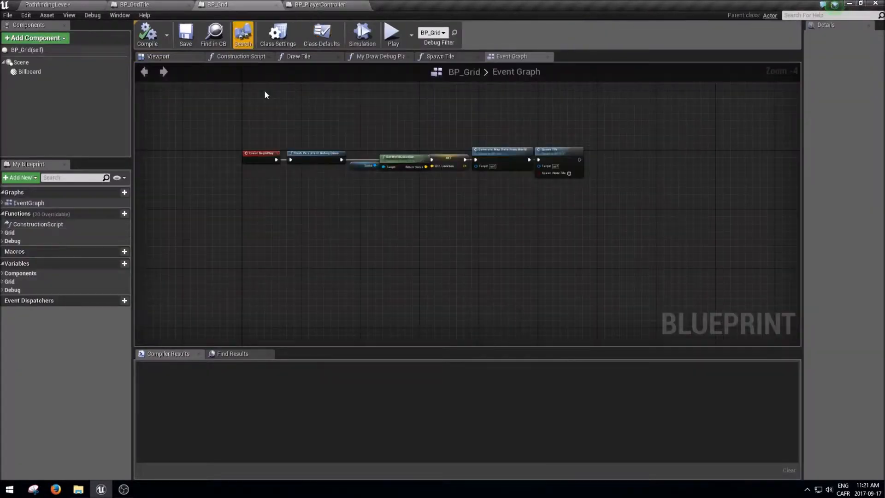
left_click(187, 4)
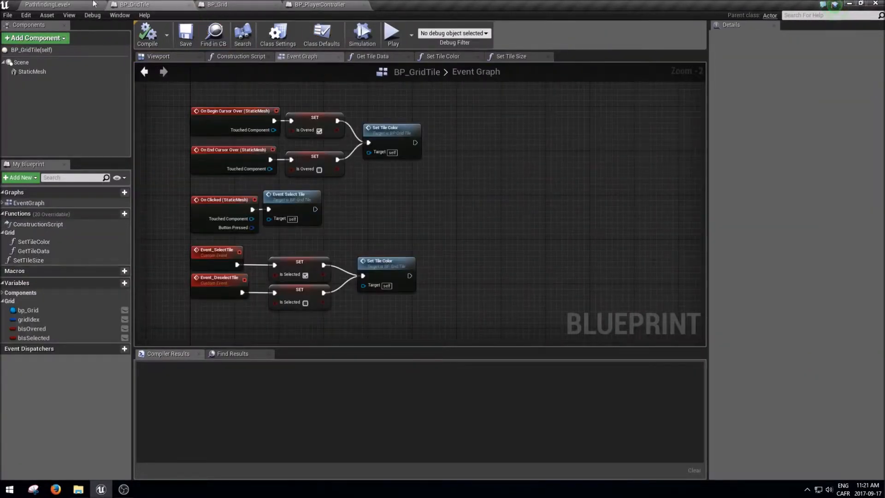
left_click(46, 4)
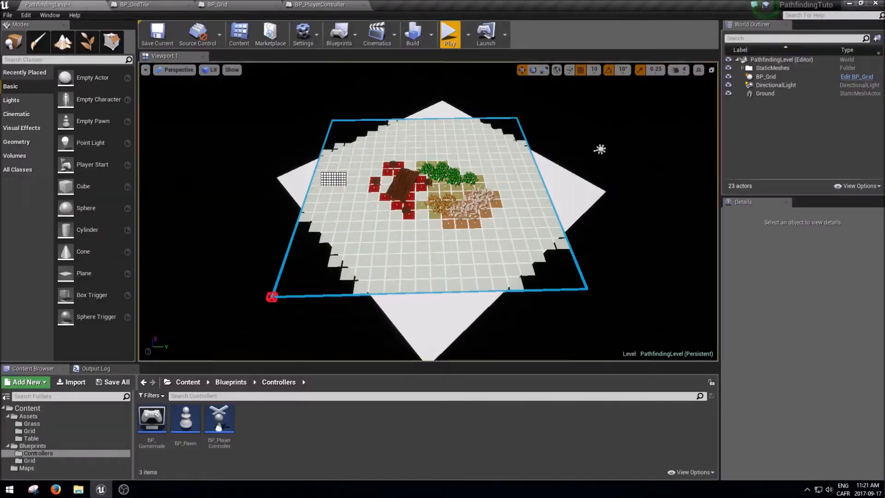
Open the MT_GridTile_01 material from the Grid assets folder and select its TileColor parameter
left_click(29, 431)
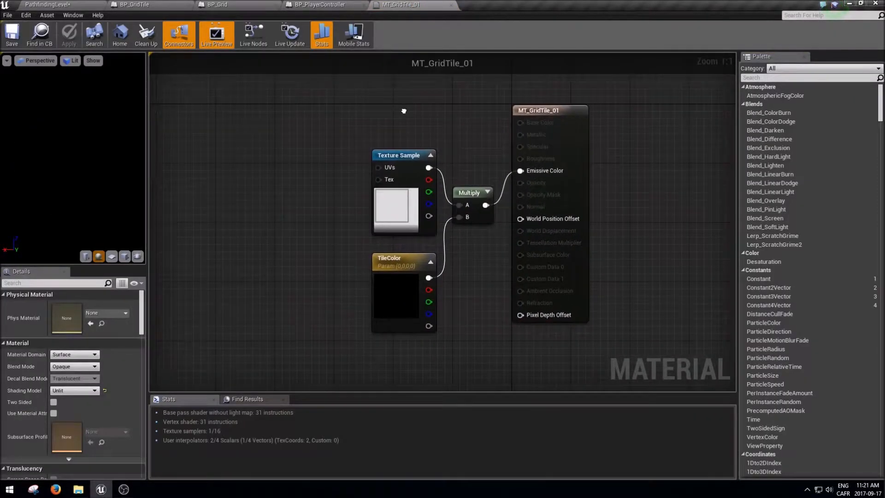
scroll(380, 137, "down", 2)
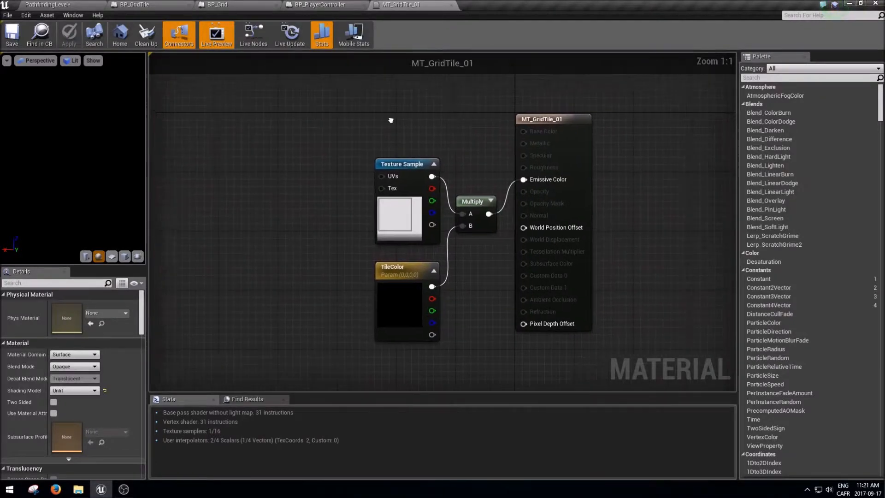
left_click(391, 275)
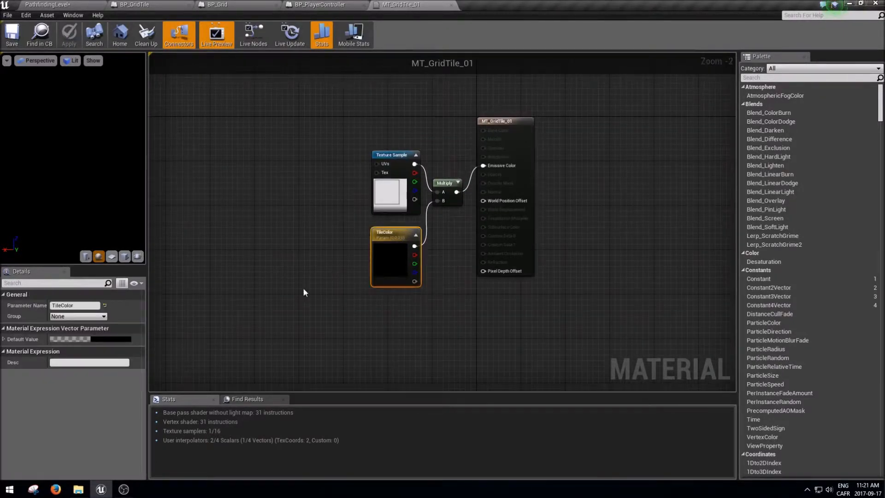
Set the TileColor parameter's default colour to a light grey with a value of 0.715
left_click(107, 341)
left_click_drag(244, 318, 245, 290)
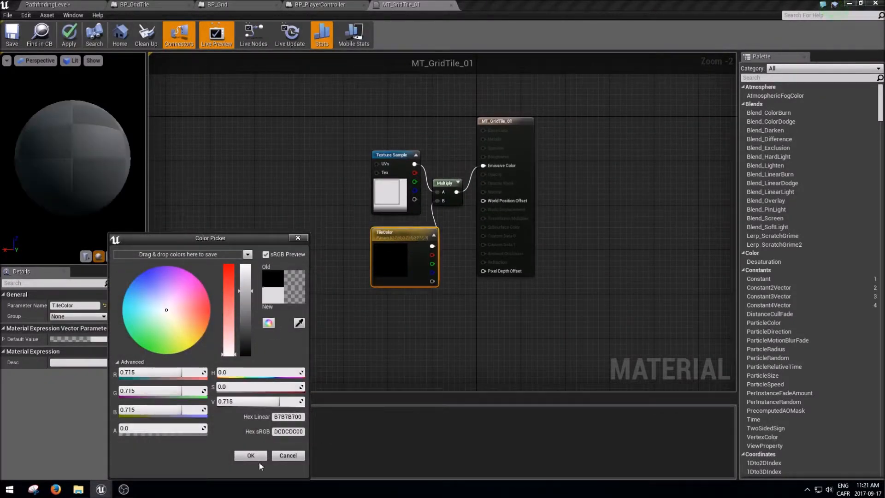
left_click(250, 455)
Move the Texture Sample, TileColor and Multiply nodes away from the material's result node and expand the Multiply node's preview
right_click_drag(411, 272, 352, 267)
left_click_drag(518, 322, 454, 281)
left_click_drag(414, 351, 330, 219)
left_click_drag(316, 284, 218, 284)
left_click(330, 277)
scroll(286, 219, "up", 1)
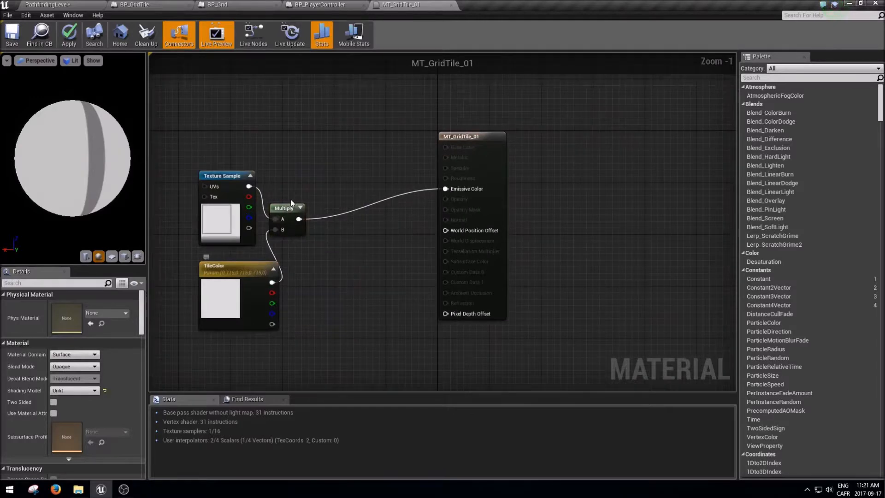
left_click_drag(285, 206, 312, 207)
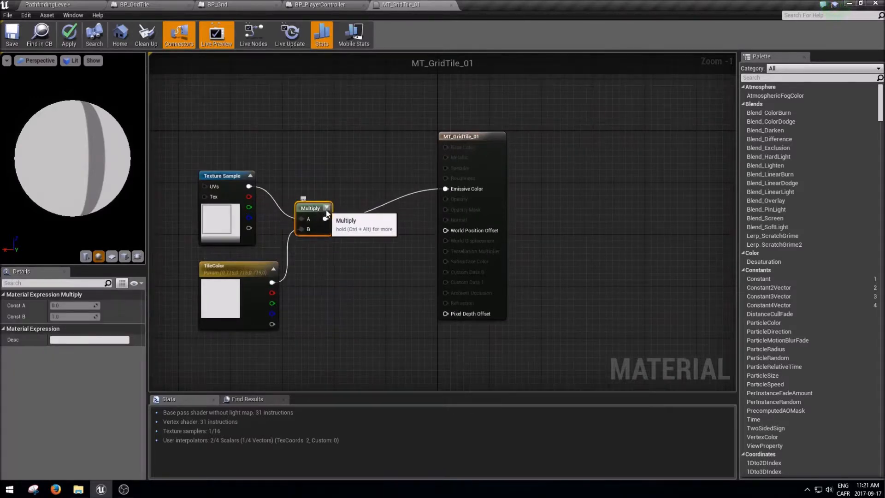
left_click(326, 208)
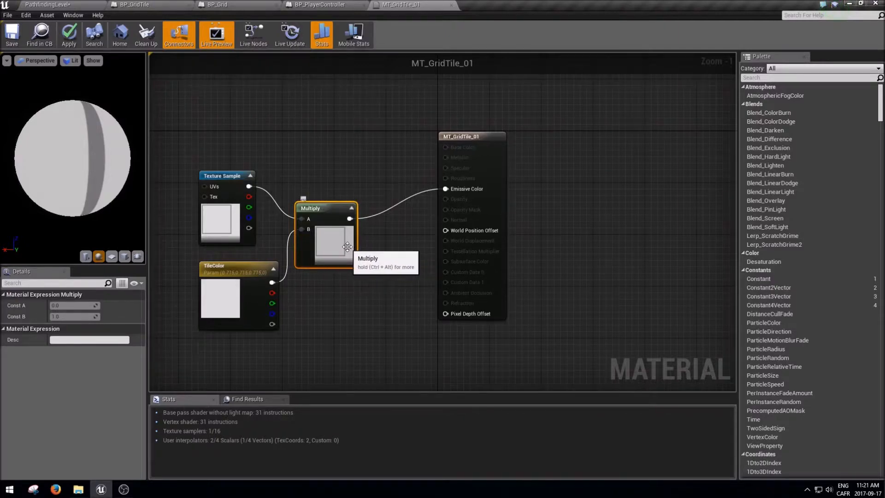
Change the TileColor parameter's default colour to red to test its effect in the Multiply preview
left_click(232, 301)
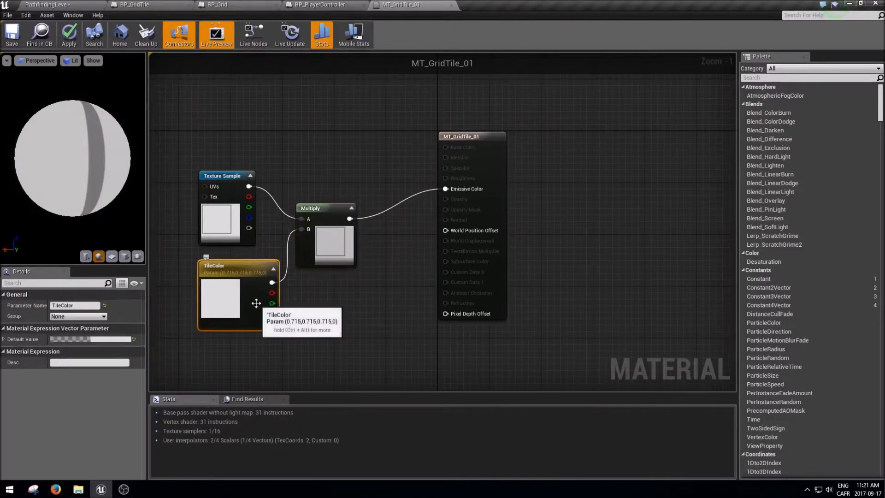
left_click(109, 339)
left_click(211, 307)
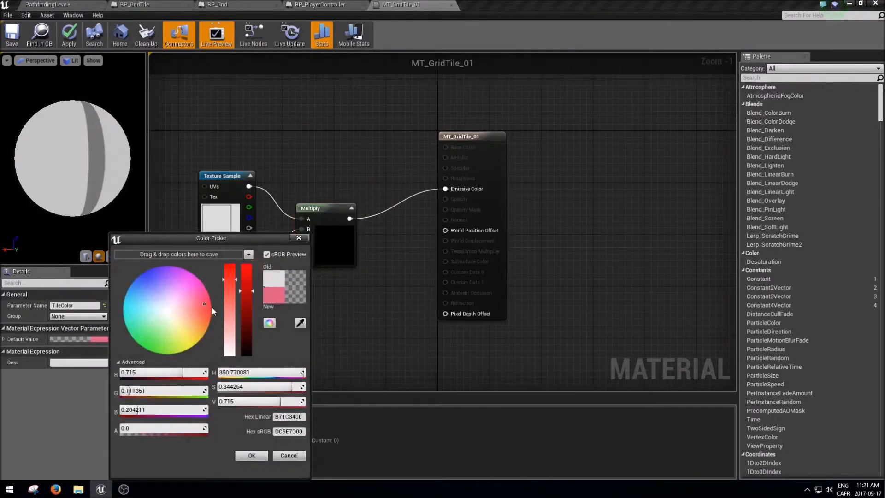
left_click(261, 457)
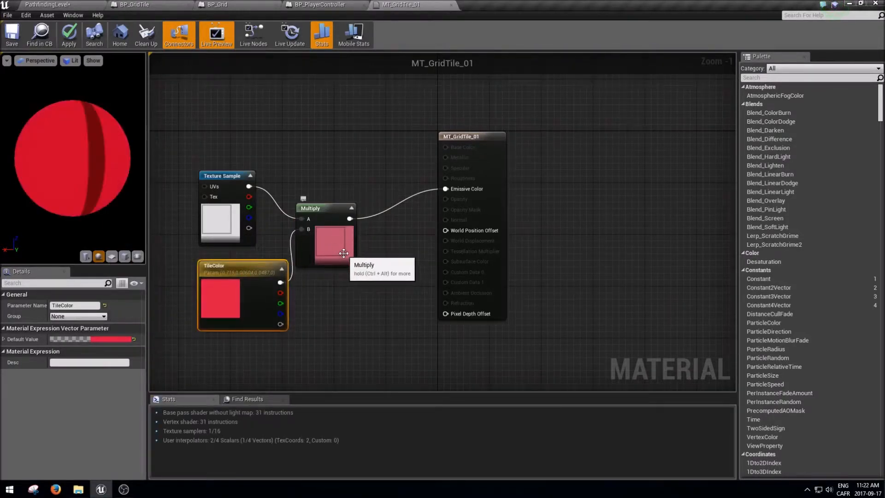
Set the TileColor parameter's default colour to an unsaturated near-white with RGB 0.905
left_click(121, 339)
left_click(241, 352)
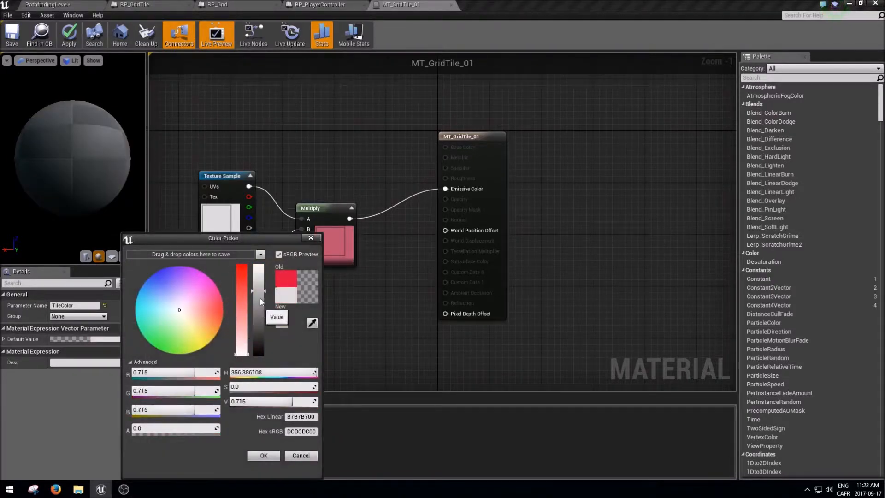
left_click_drag(259, 300, 259, 273)
left_click(262, 455)
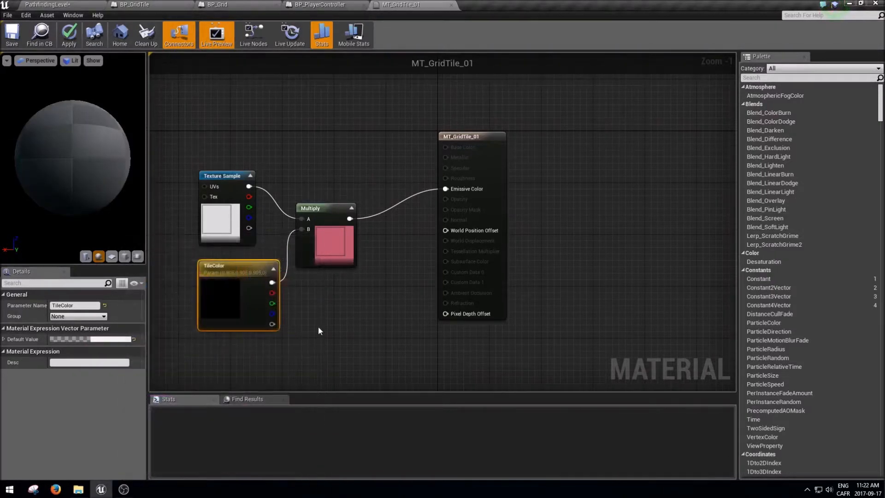
Spread the Texture Sample and TileColor nodes away from the Multiply node, and leave Live Update switched off
right_click_drag(320, 302, 390, 300)
left_click_drag(448, 314, 321, 232)
right_click_drag(355, 159, 443, 149)
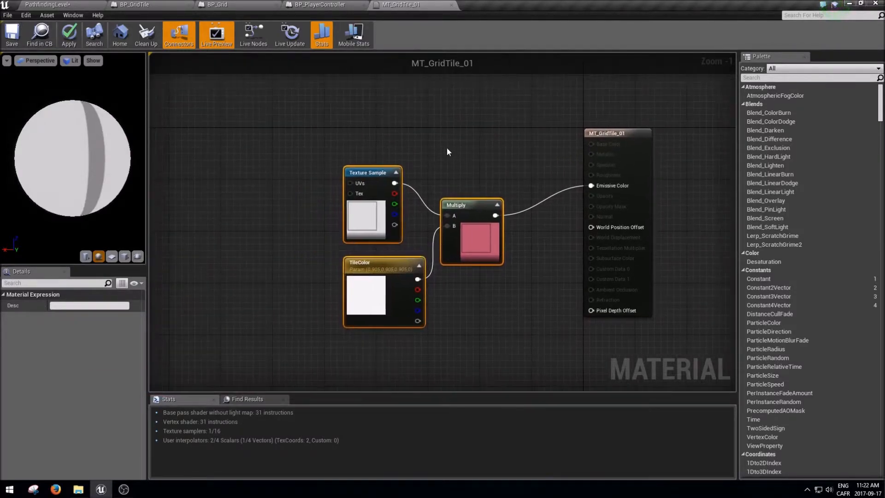
scroll(454, 147, "down", 1)
left_click(453, 148)
left_click_drag(475, 296, 226, 199)
left_click(227, 200)
left_click_drag(315, 229, 384, 208)
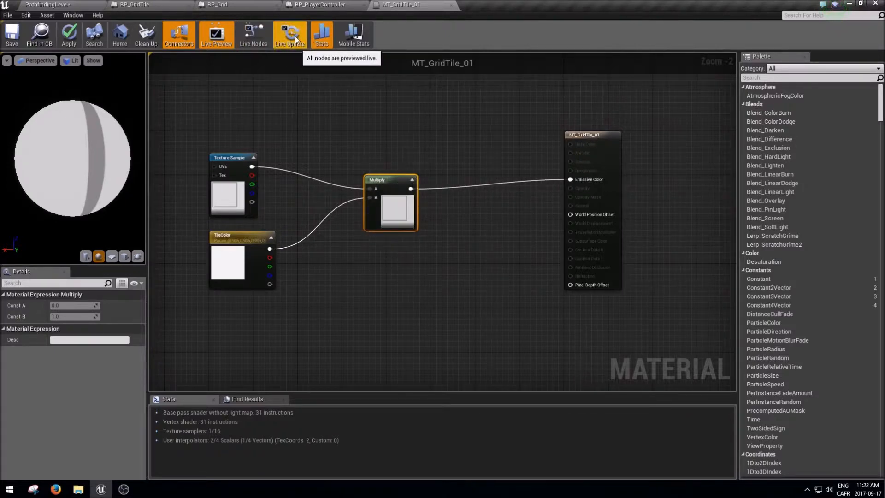
left_click(280, 41)
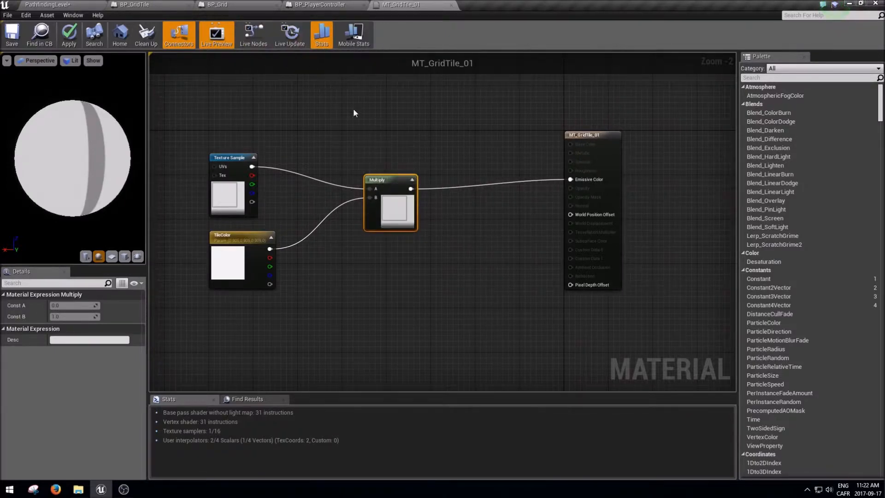
Line the Multiply node up with Emissive Color and space the TileColor and Texture Sample nodes apart to make room for more nodes
right_click_drag(358, 120, 422, 119)
scroll(421, 118, "down", 1)
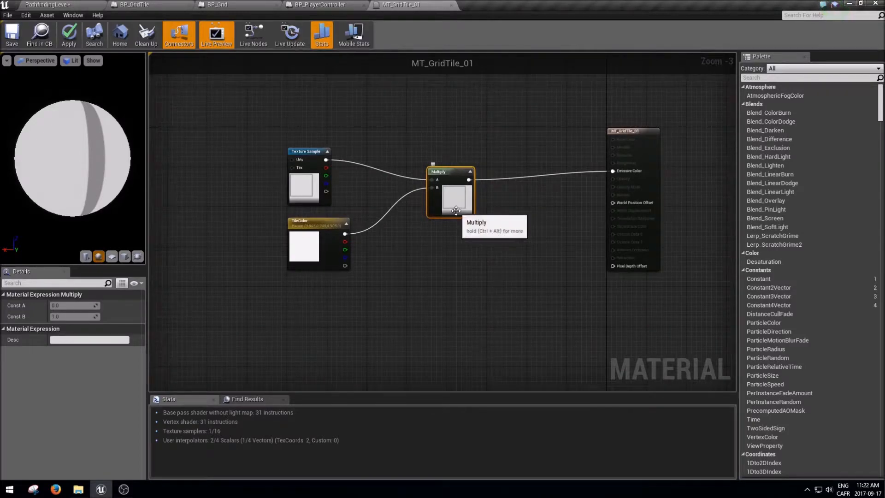
left_click_drag(438, 202, 468, 193)
right_click_drag(419, 207, 459, 209)
left_click_drag(454, 254, 307, 235)
left_click_drag(357, 245, 421, 237)
left_click_drag(350, 198, 259, 207)
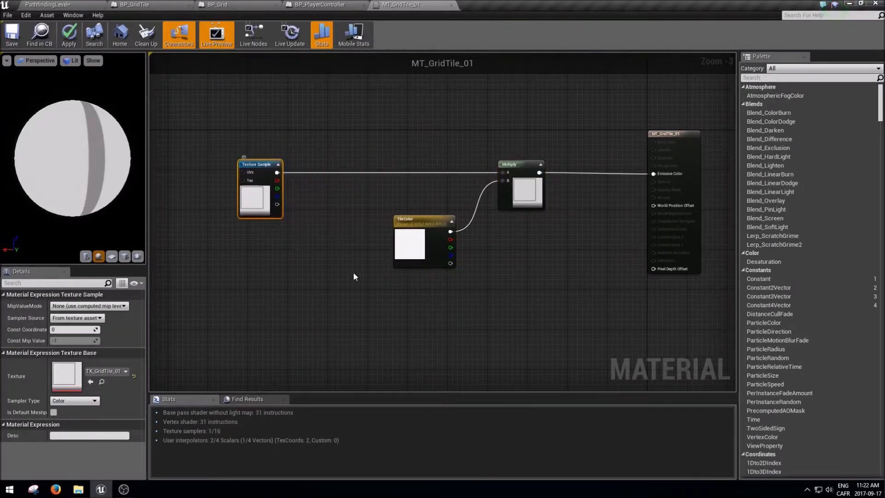
left_click(353, 271)
right_click_drag(295, 247, 341, 242)
Add an If node with its A input fed by the Texture Sample's green channel
left_click_drag(322, 182, 374, 206)
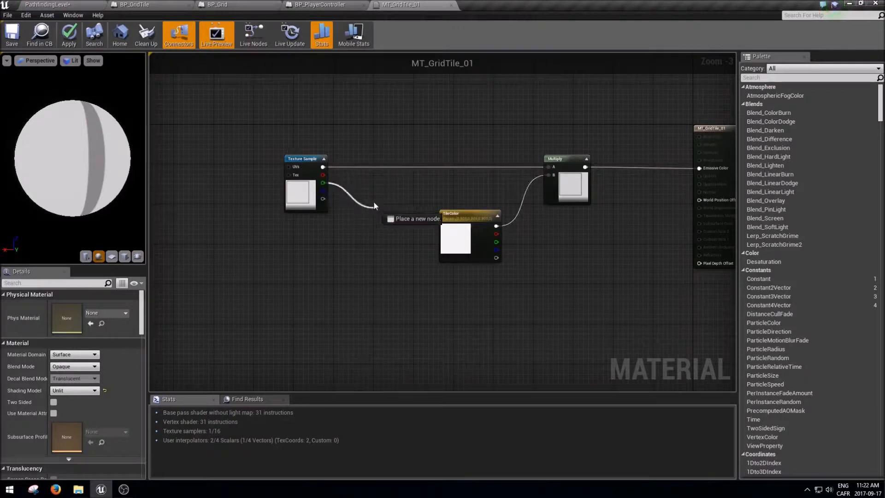
left_click_drag(374, 274, 389, 294)
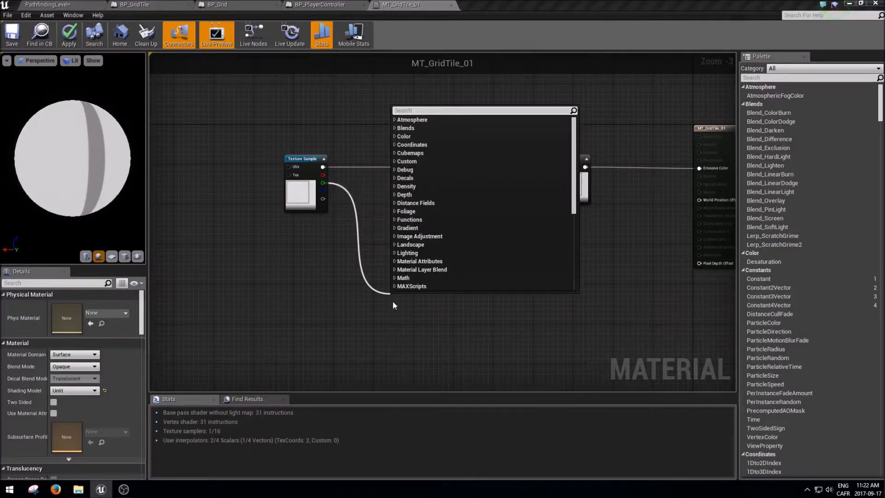
type("if")
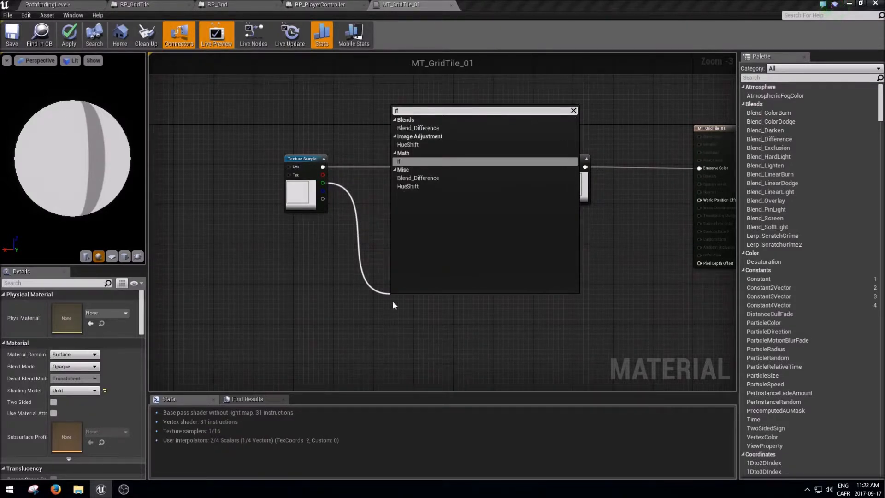
key("Return")
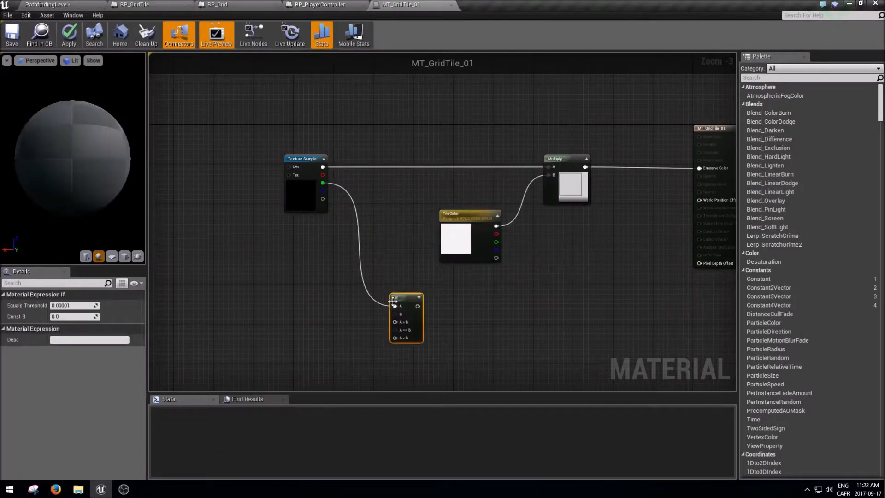
Move TileColor up out of the way, then expand the If node's preview and reposition the node beneath TileColor
left_click_drag(463, 242, 423, 217)
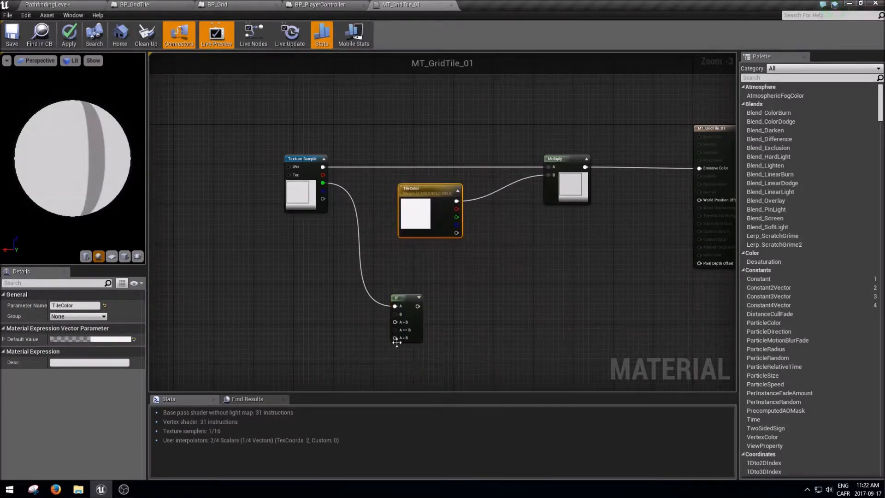
scroll(425, 339, "up", 1)
left_click(407, 300)
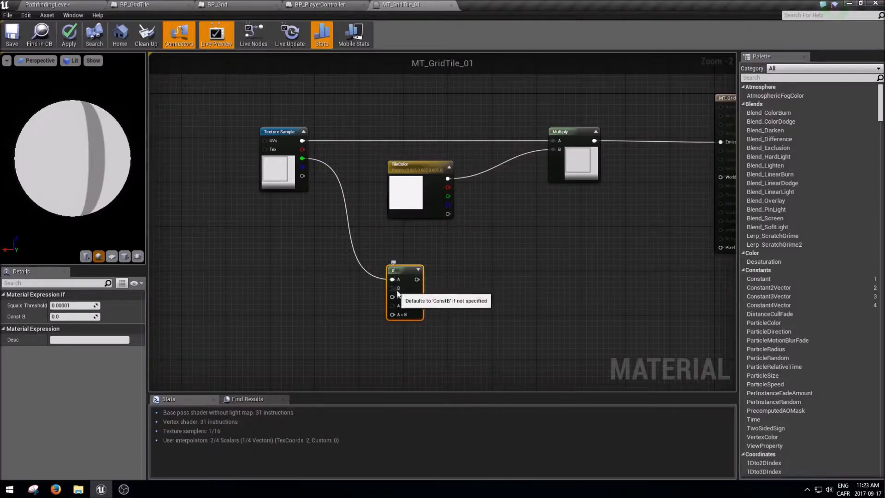
left_click(417, 270)
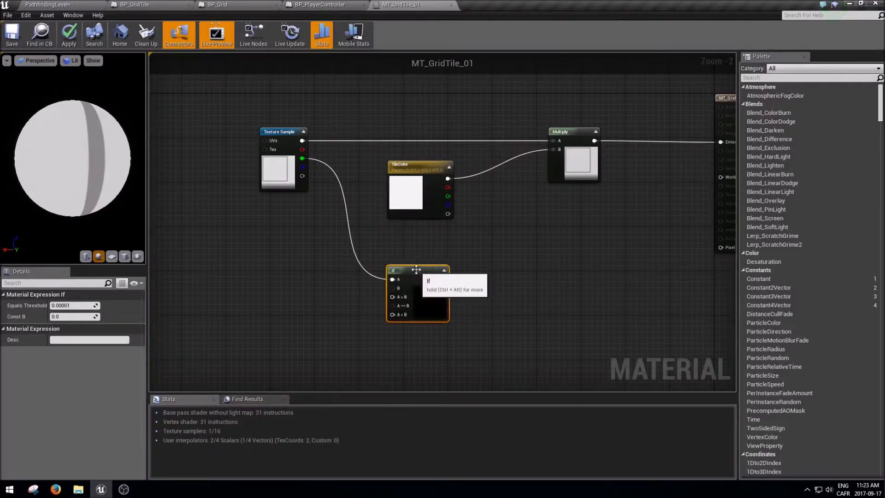
left_click_drag(417, 300, 390, 294)
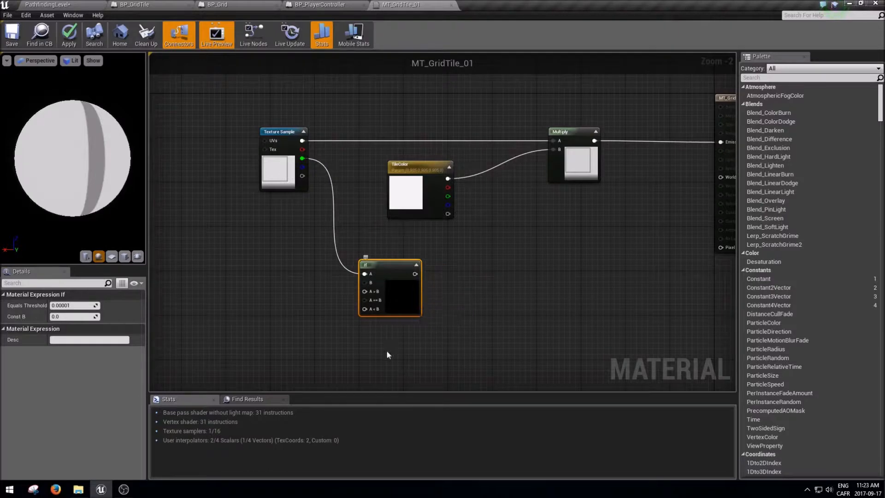
right_click_drag(401, 321, 450, 321)
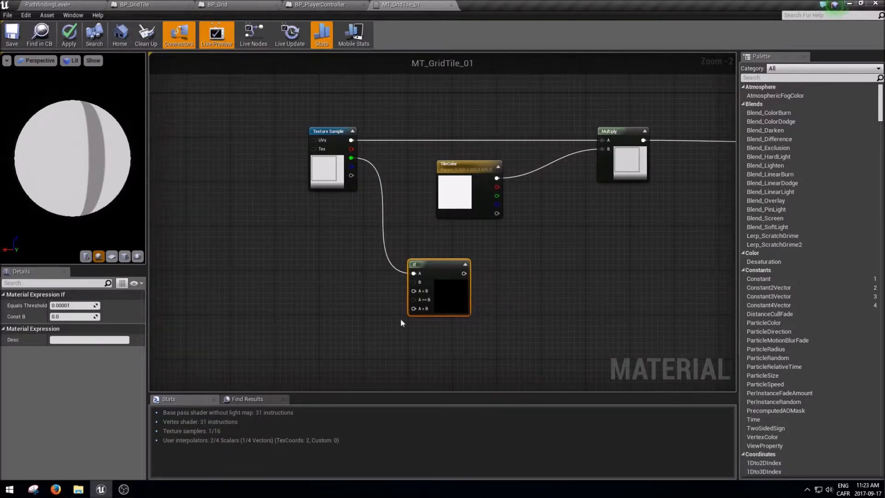
Add a Constant with a value of 0.7, connect it to the If node's B input and place it beside the node
left_click(371, 272)
left_click_drag(382, 284, 419, 284)
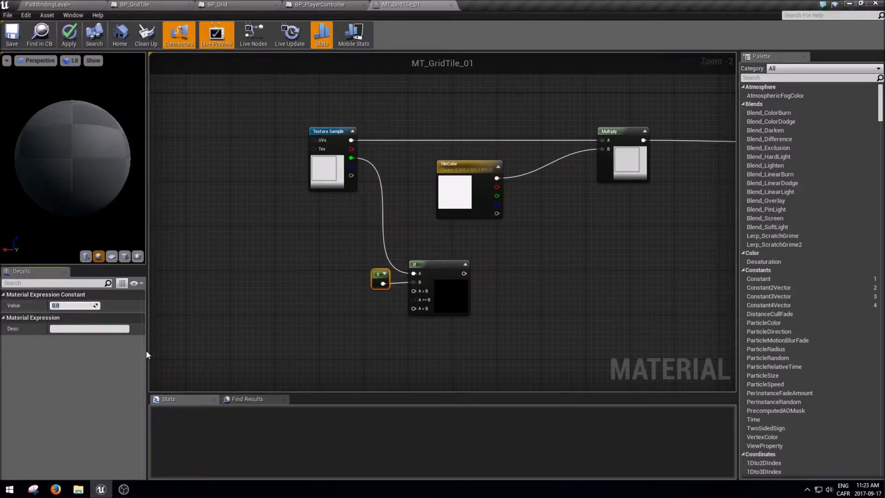
type("0.7")
key("Return")
left_click(411, 319)
left_click_drag(372, 282, 375, 278)
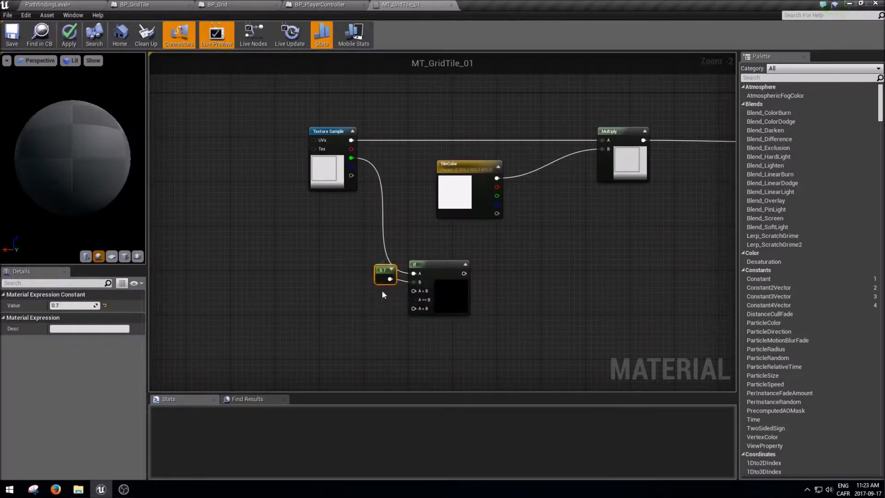
scroll(377, 283, "up", 2)
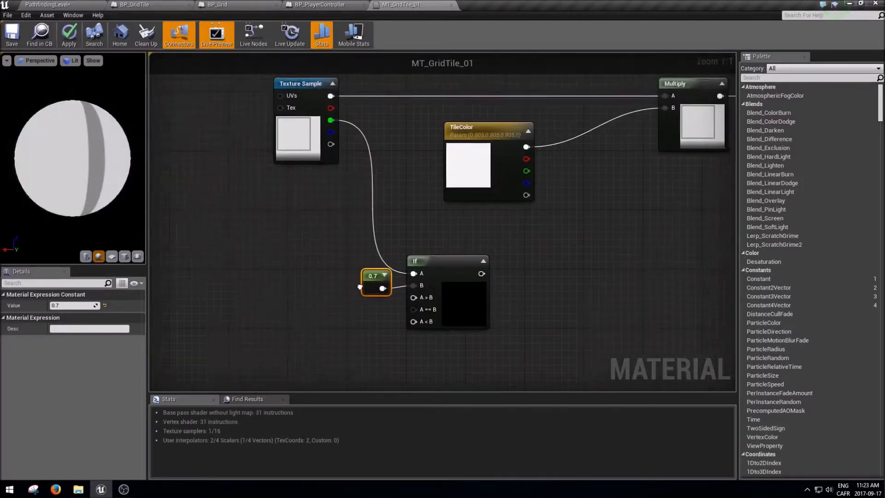
scroll(361, 286, "down", 1)
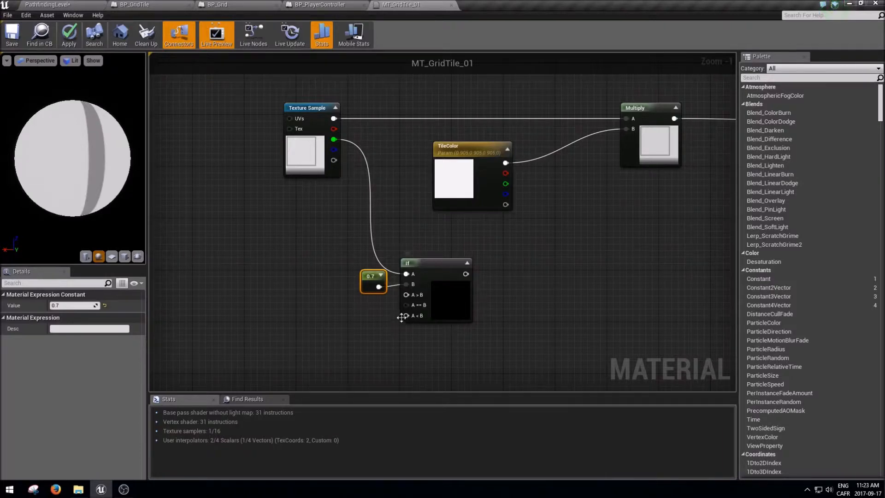
left_click_drag(403, 317, 369, 332)
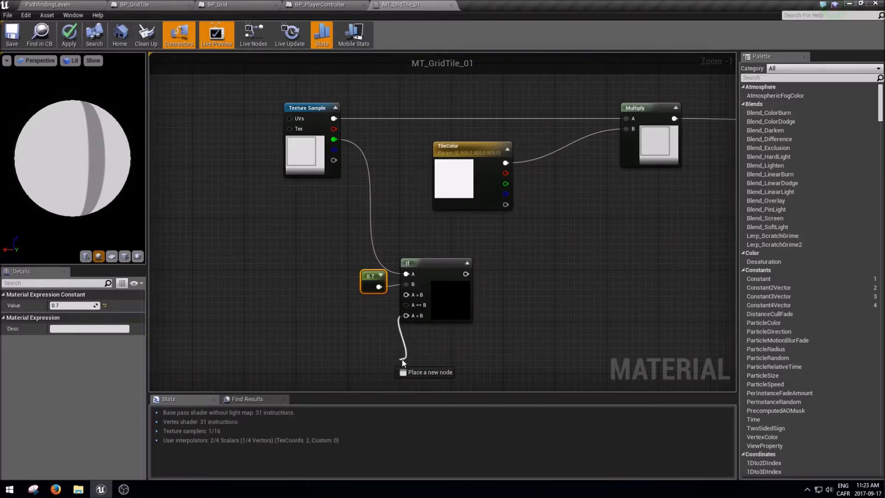
left_click_drag(403, 363, 401, 359)
left_click(357, 231)
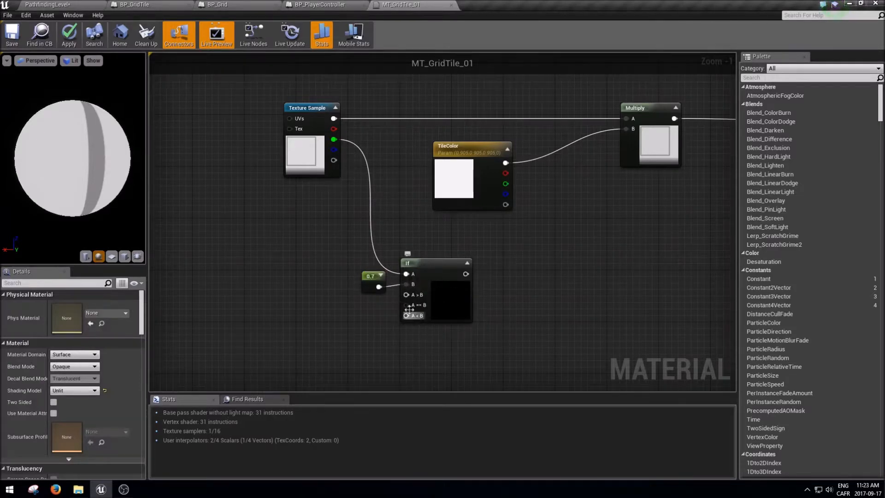
left_click_drag(408, 295, 426, 309)
left_click(427, 309)
Add two Constants, connecting one to the If node's A > B input and the other to both A == B and A < B
right_click_drag(391, 323, 389, 311)
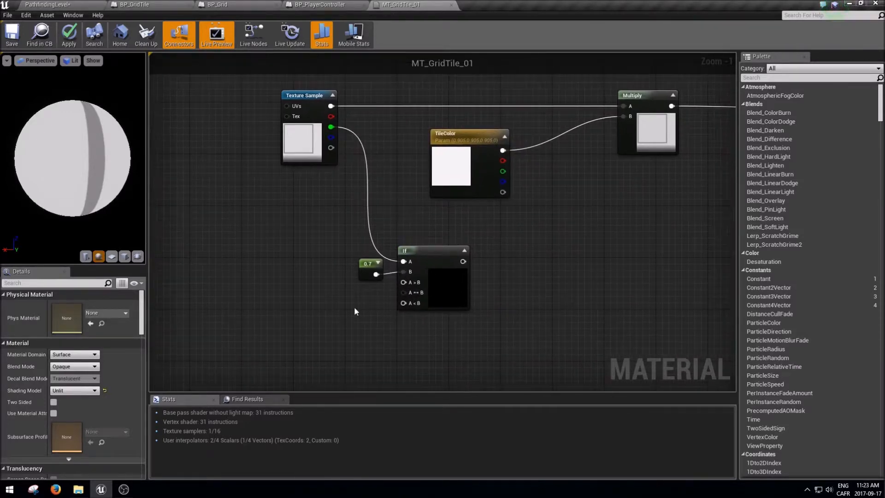
left_click(364, 299)
left_click(366, 337)
left_click_drag(373, 306, 404, 282)
mouse_move(374, 340)
left_mouse_down()
mouse_move(366, 317)
mouse_move(401, 300)
mouse_move(372, 326)
left_mouse_up()
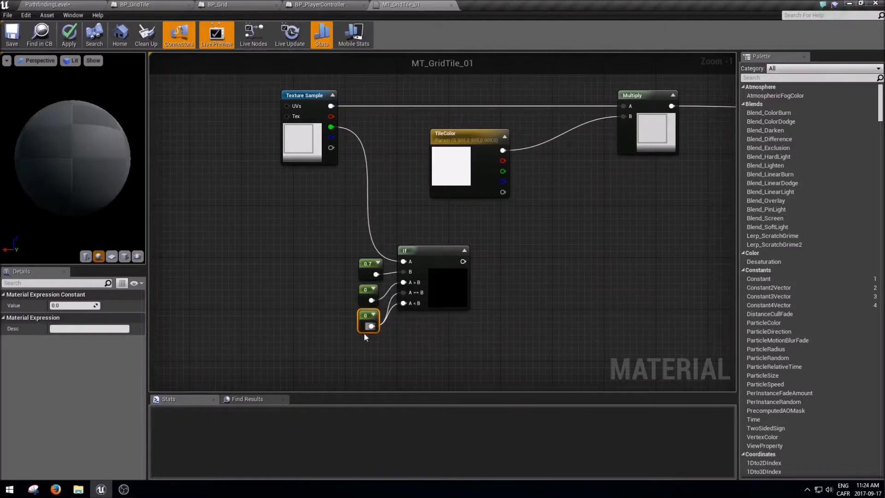
Set the Constant feeding the If node's A == B and A < B inputs to 1
left_click(463, 255)
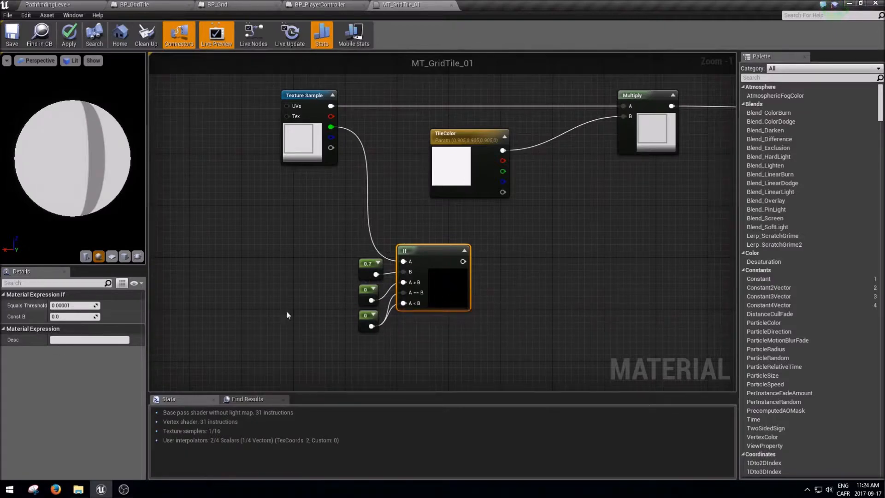
left_click(362, 326)
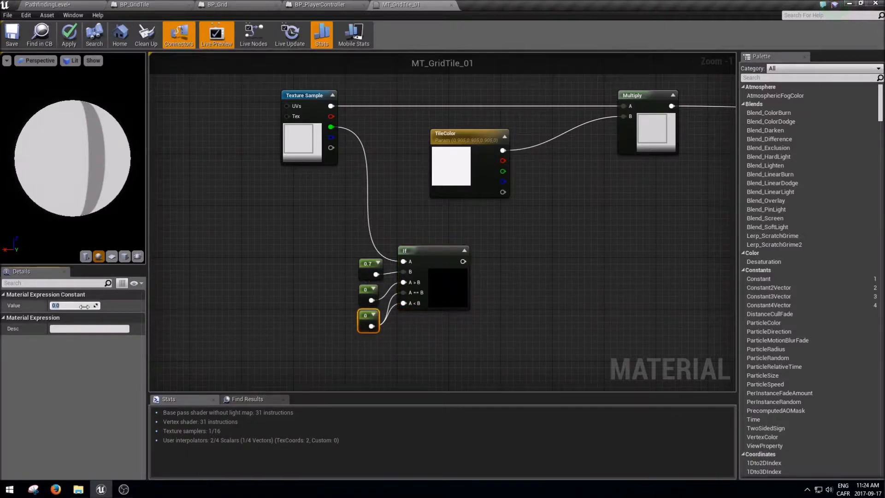
type("1")
key("Return")
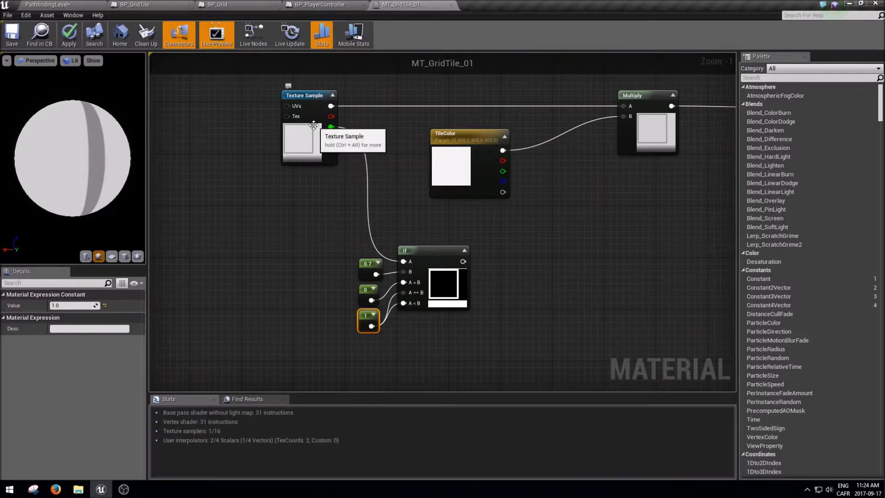
right_click_drag(499, 323, 359, 299)
left_click(414, 359)
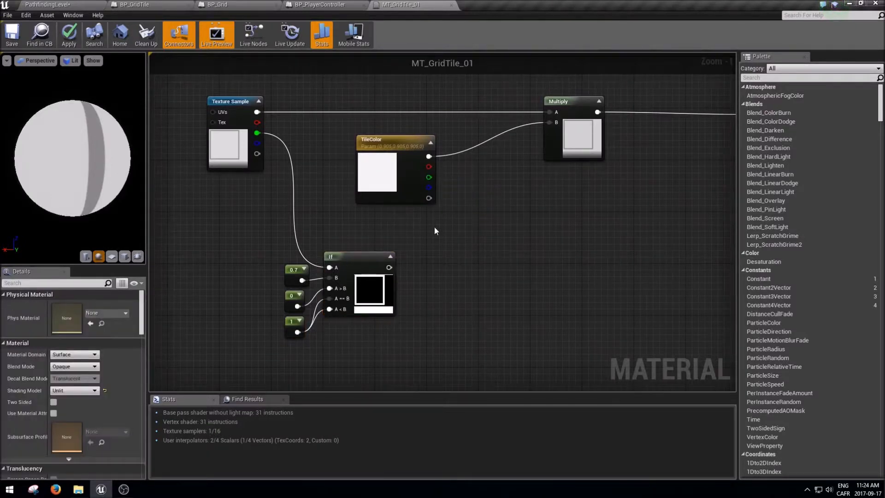
Set the TileColor parameter's default value to orange (0.905, 0.457, 0.014)
right_click_drag(399, 146, 364, 137)
left_click(364, 134)
left_click(131, 340)
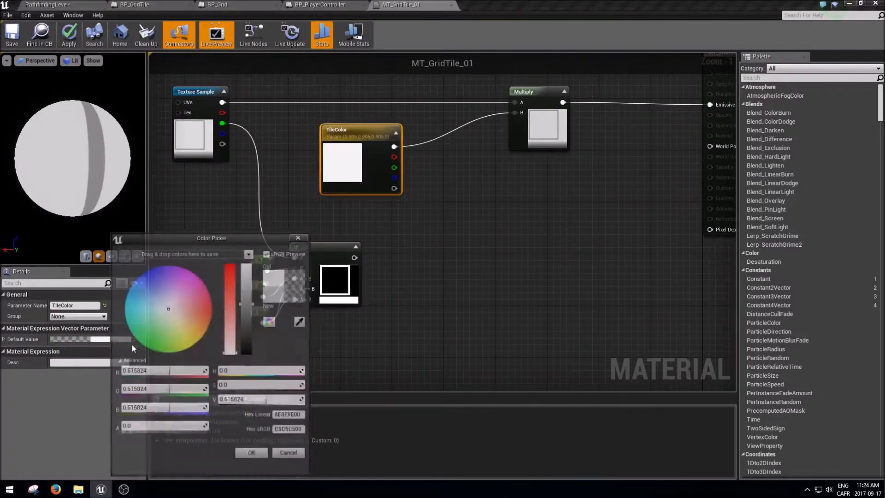
left_click(203, 312)
left_click_drag(203, 311, 190, 317)
left_click(207, 332)
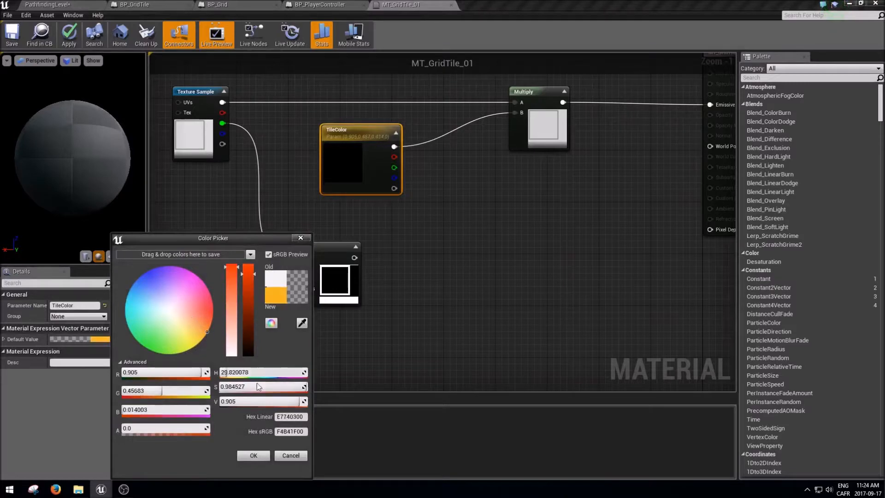
left_click(265, 455)
right_click_drag(468, 304, 426, 312)
left_click(391, 230)
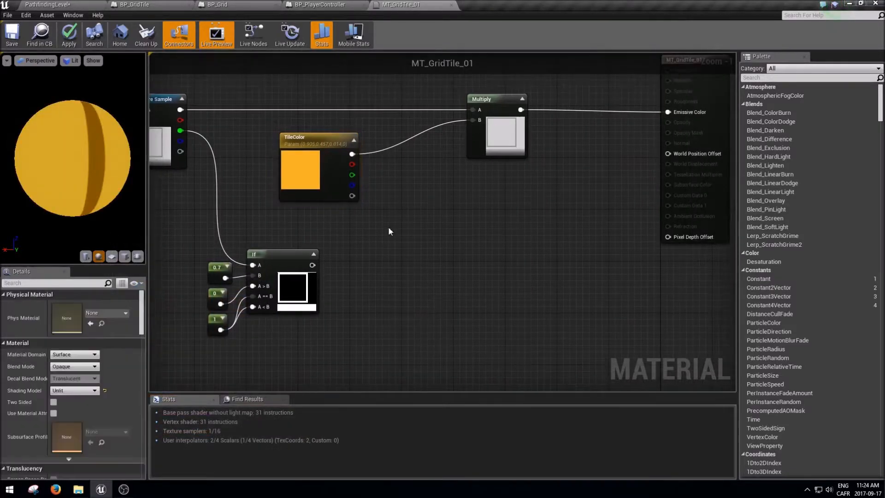
left_click_drag(352, 153, 388, 228)
right_click_drag(275, 208, 342, 196)
scroll(342, 201, "down", 1)
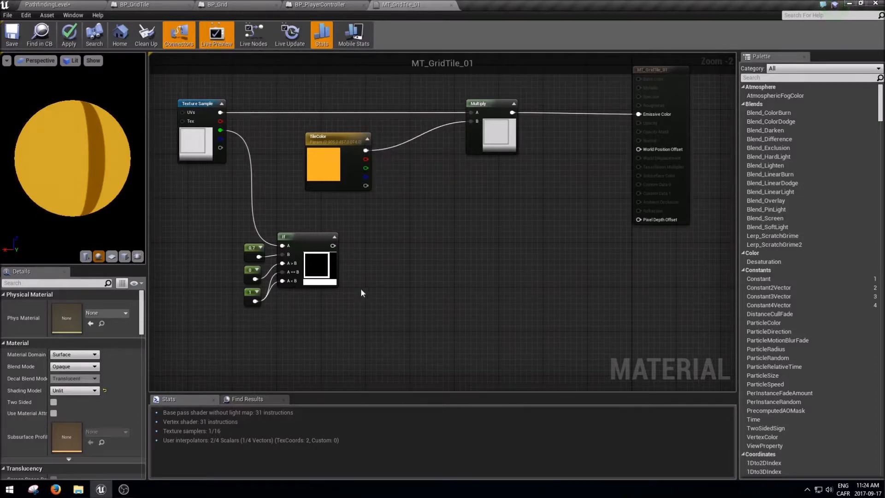
Add a Constant3Vector node and place it below the If node
right_click_drag(357, 292, 393, 270)
key("3")
left_click(362, 316)
left_click_drag(358, 335, 324, 319)
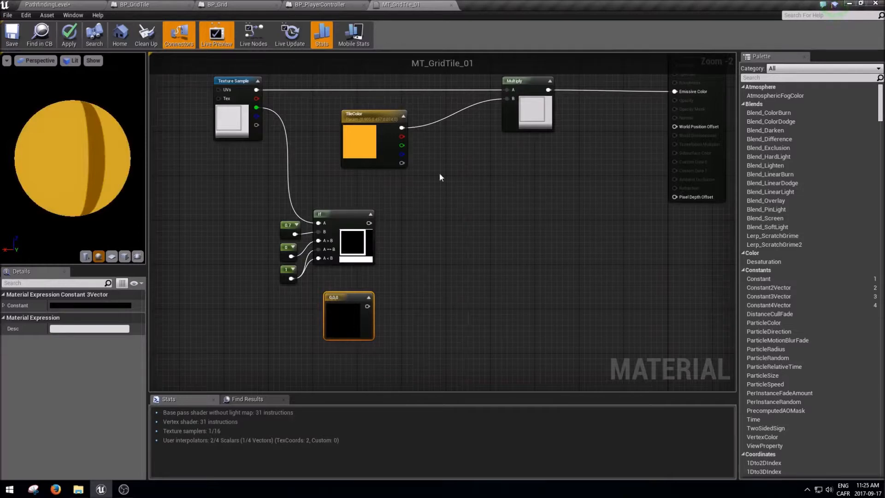
Create a Multiply node from the If node's output, feeding its A input, and expand its preview
left_click_drag(368, 223, 406, 256)
type("mult")
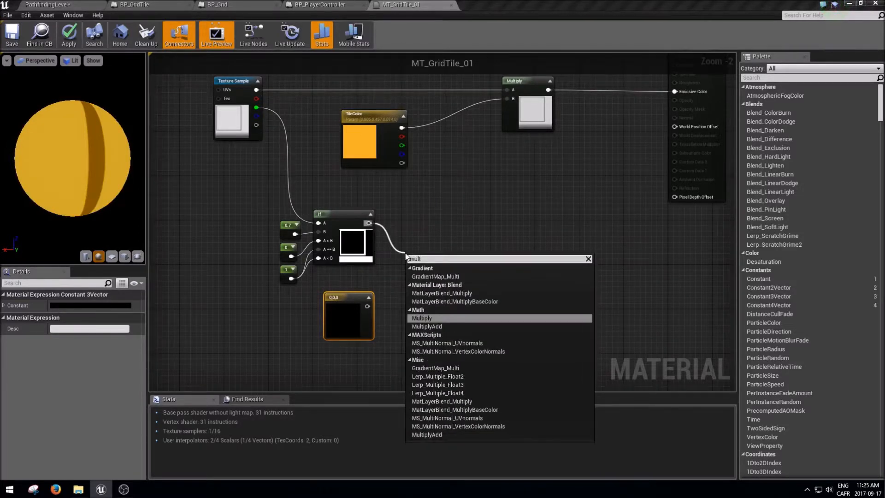
key("Return")
scroll(360, 274, "up", 1)
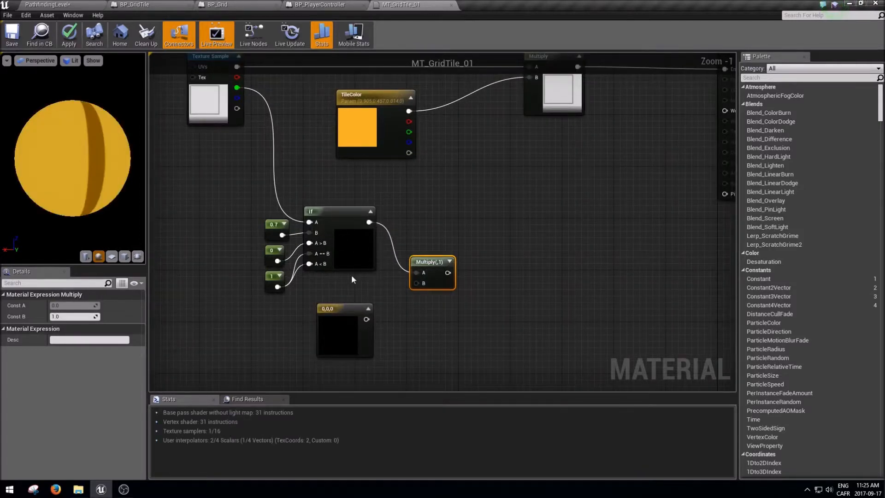
left_click(452, 264)
Set the Constant3Vector below the If node to a bright yellow (1, 0.736, 0)
left_click(345, 324)
left_click(111, 305)
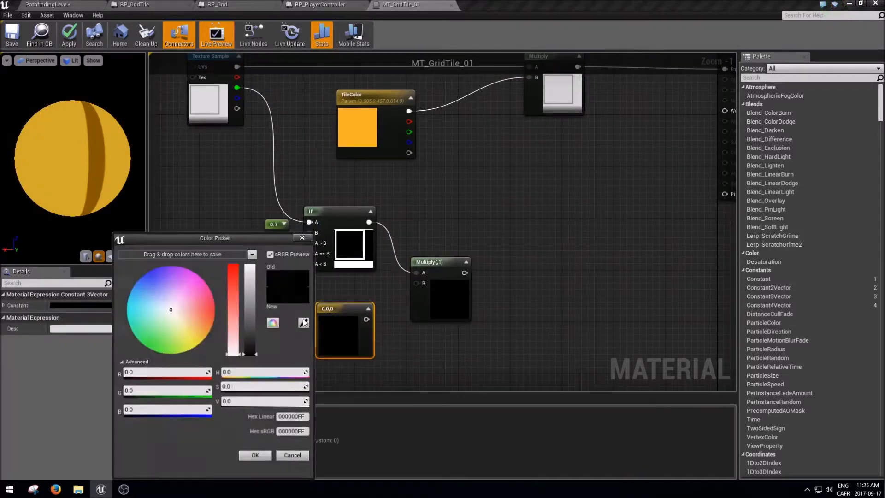
left_click_drag(179, 317, 217, 355)
left_click_drag(251, 324, 251, 267)
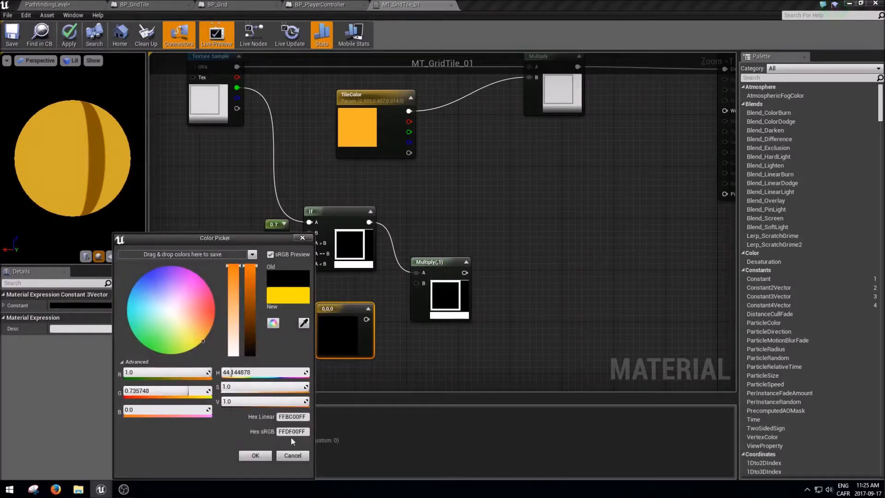
left_click(255, 455)
Connect the yellow Constant3Vector to the new Multiply's B input and arrange both nodes close to the If node
left_click_drag(365, 319, 417, 283)
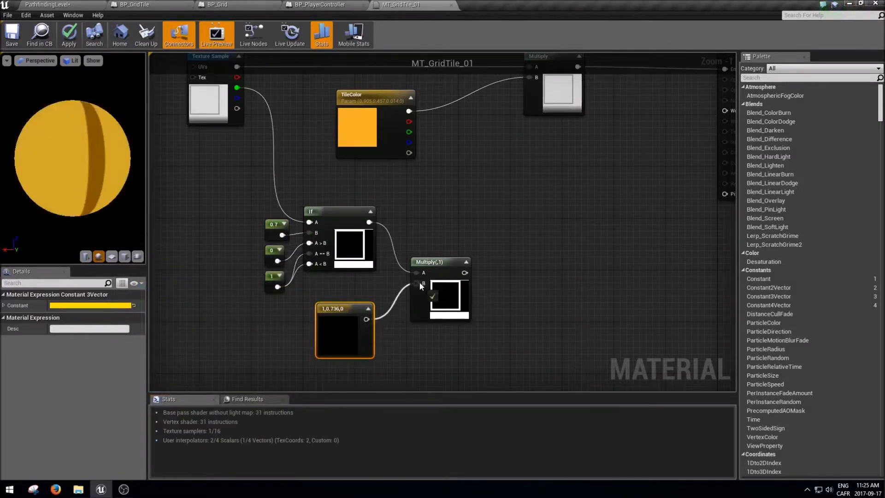
left_click_drag(358, 337, 362, 311)
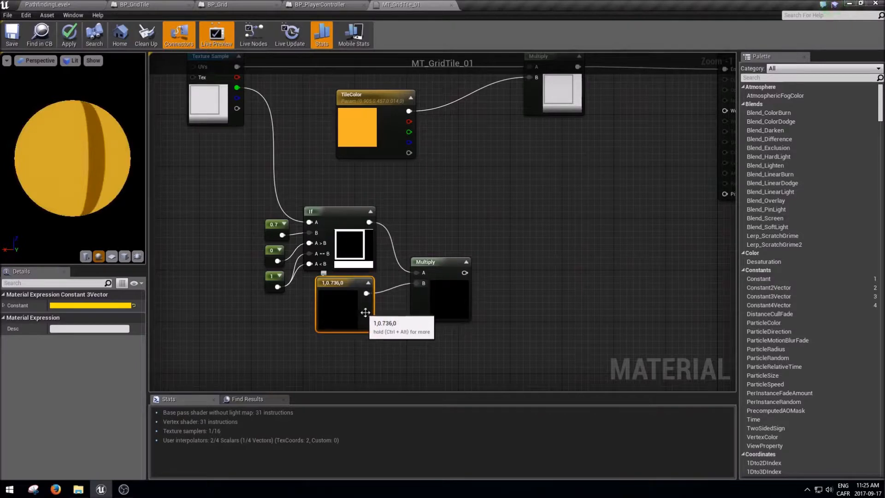
left_click_drag(445, 294, 432, 279)
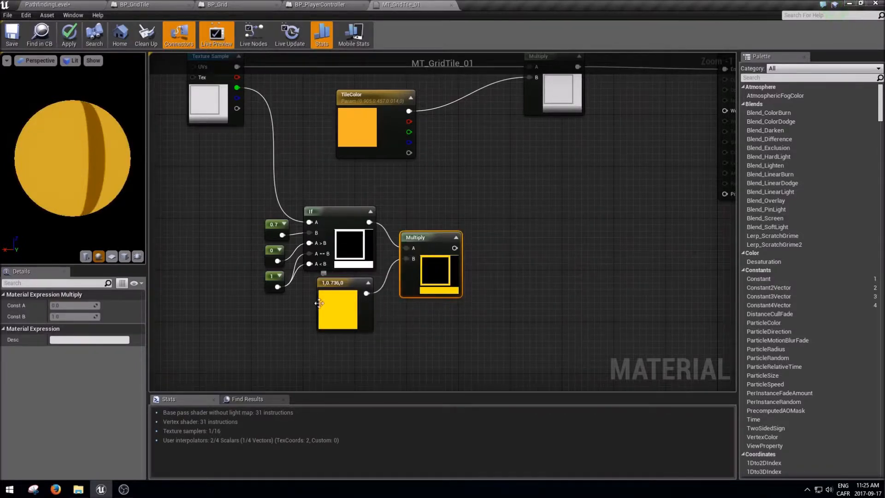
left_click(358, 273)
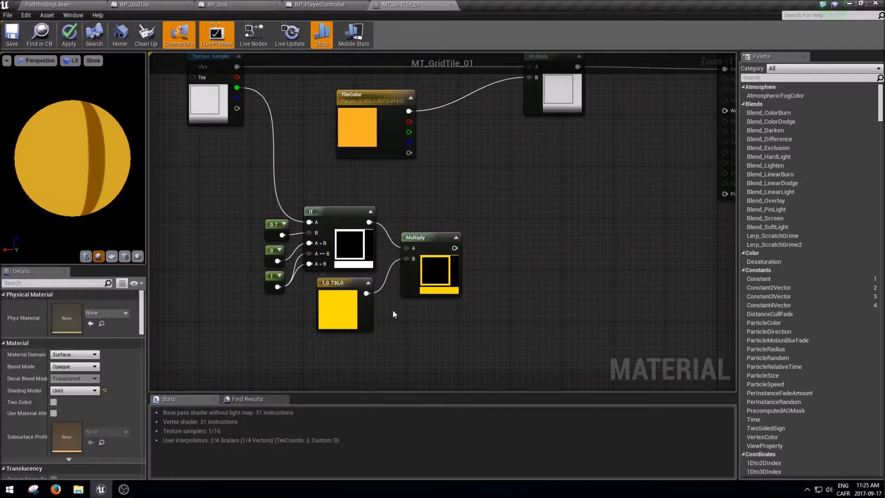
left_click(368, 249)
right_click_drag(386, 316, 344, 329)
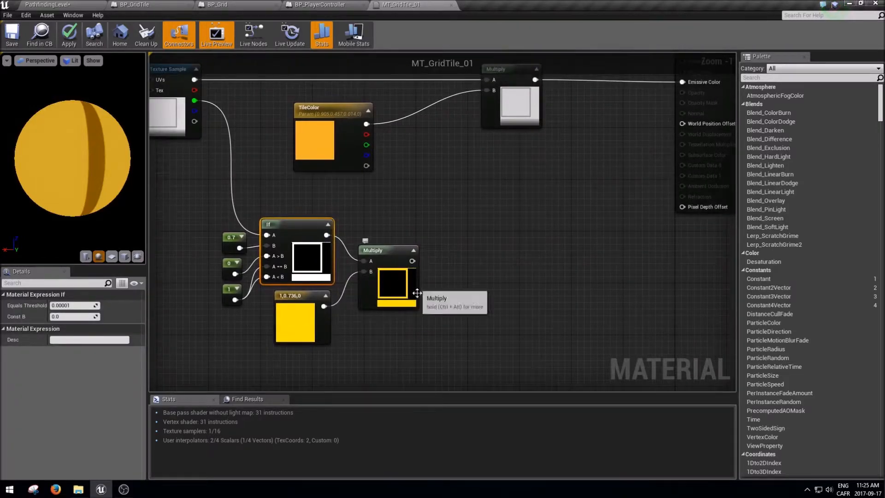
mouse_move(416, 293)
left_mouse_down()
mouse_move(397, 287)
mouse_move(409, 299)
left_mouse_up()
Create an Add node with the TileColor Multiply connected to A and the yellow border Multiply connected to B
right_click_drag(447, 261, 447, 278)
left_click(383, 154)
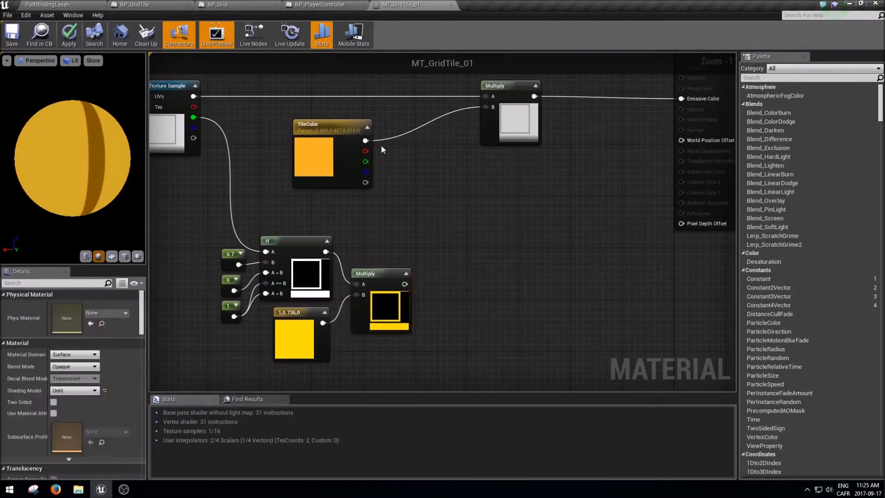
left_click_drag(366, 141, 450, 239)
type("add")
key("Return")
left_click_drag(404, 284, 445, 260)
left_click(500, 150)
left_click_drag(534, 97, 448, 245)
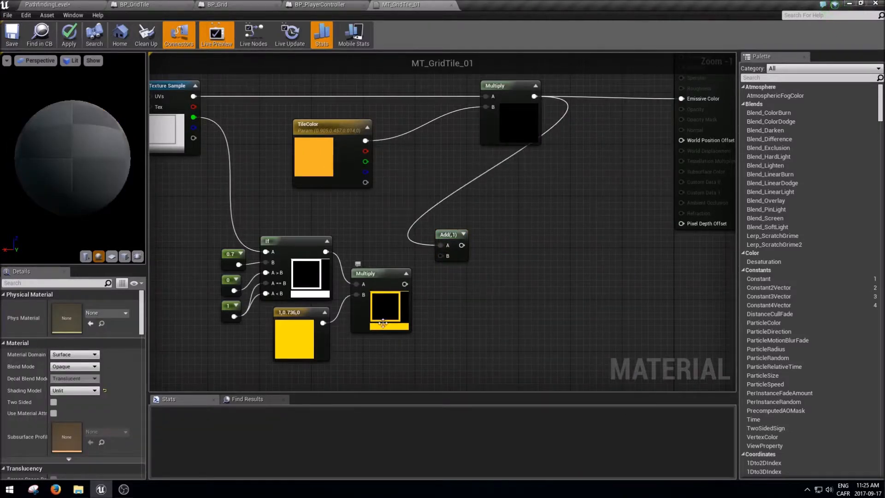
left_click_drag(405, 284, 445, 253)
Move TileColor and its Multiply closer to the Texture Sample, then expand the Add node's preview and shift it away from the Multiply nodes
left_click_drag(345, 156, 312, 157)
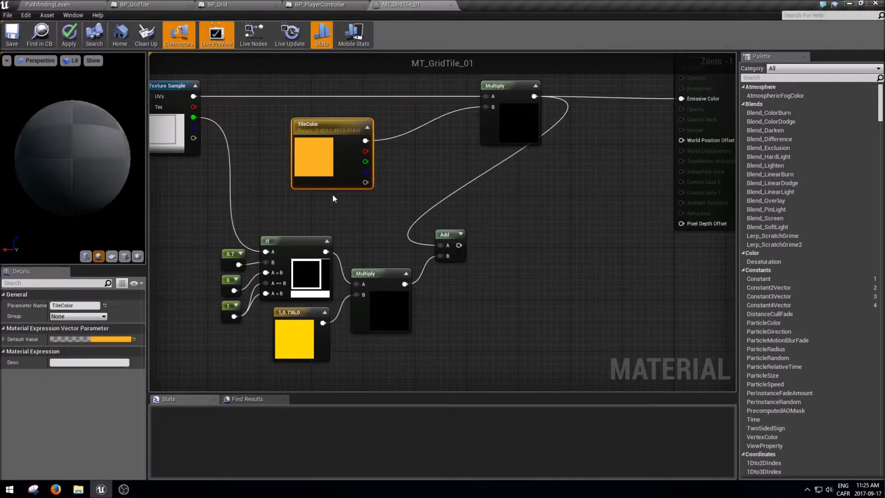
left_click(518, 117)
left_click_drag(518, 117, 389, 117)
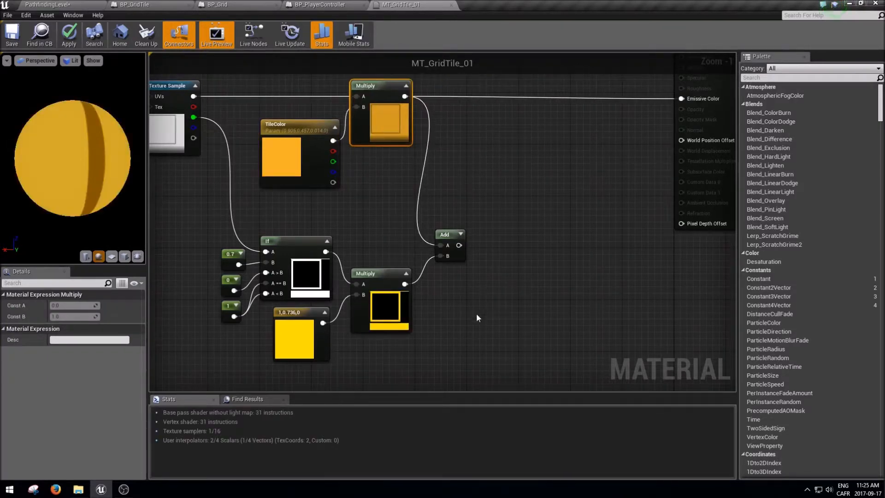
left_click(461, 234)
left_click_drag(470, 269, 501, 262)
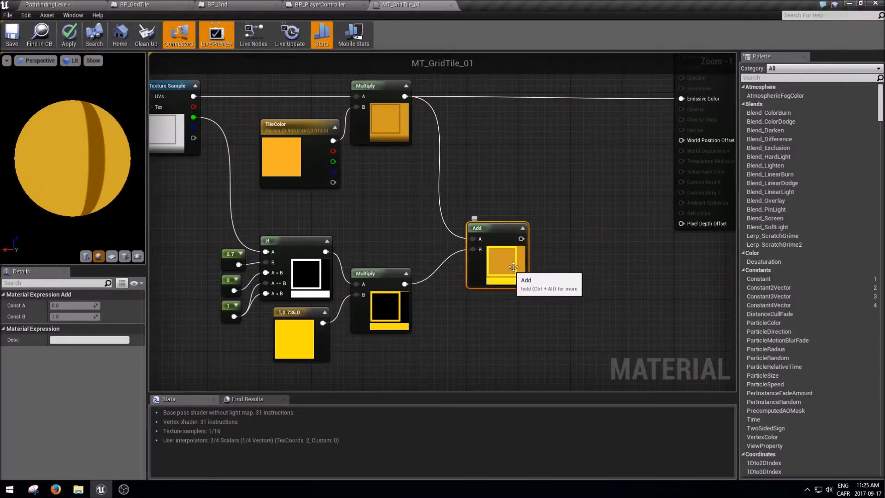
Select the If node, its constants and the border Multiply nodes together and nudge them up towards TileColor
left_click_drag(538, 387, 194, 231)
key("Up")
key("Up")
key("Up")
key("Up")
key("Up")
key("Up")
left_click(506, 323)
Nudge the Add node left and up so it sits between the two Multiply nodes' outputs
right_click_drag(444, 283, 436, 330)
scroll(436, 330, "down", 1)
left_click(489, 272)
key("Left")
key("Left")
key("Left")
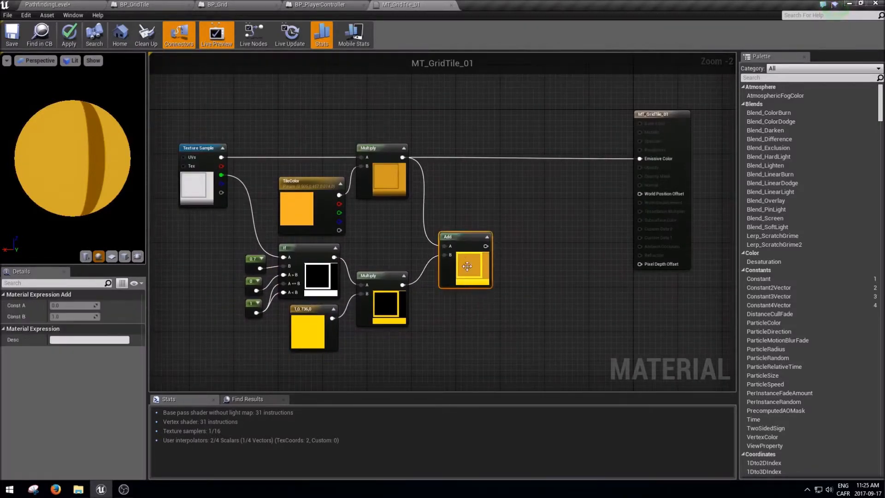
key("Up")
key("Up")
key("Up")
key("Up")
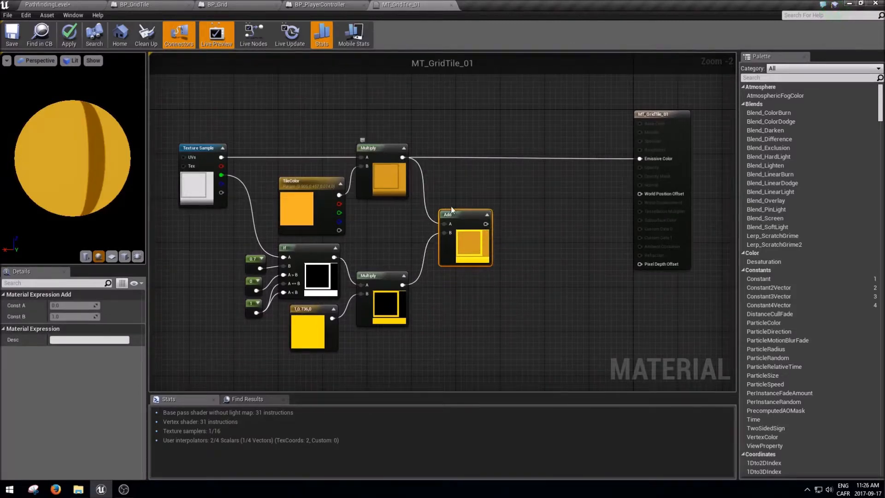
left_click_drag(486, 224, 640, 159)
left_click_drag(454, 232, 678, 161)
left_click(530, 229)
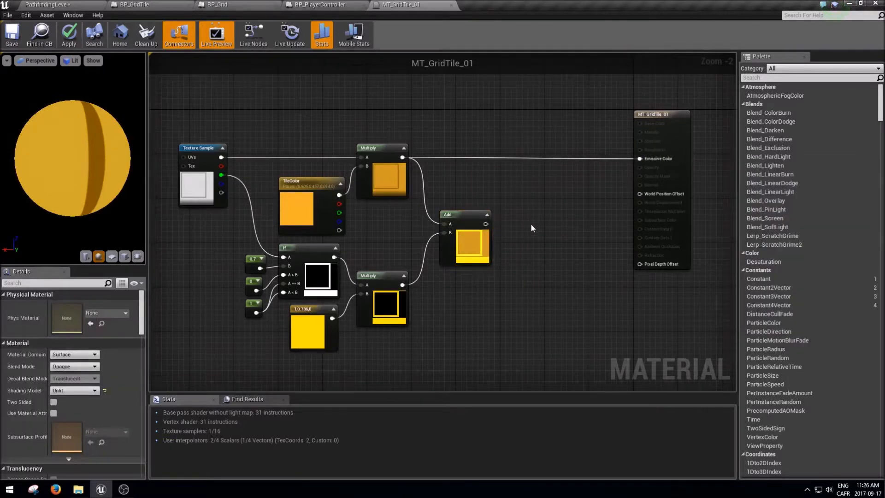
Add a LinearInterpolate node between the Add node and the material output node
right_click(523, 169)
type("dinbe")
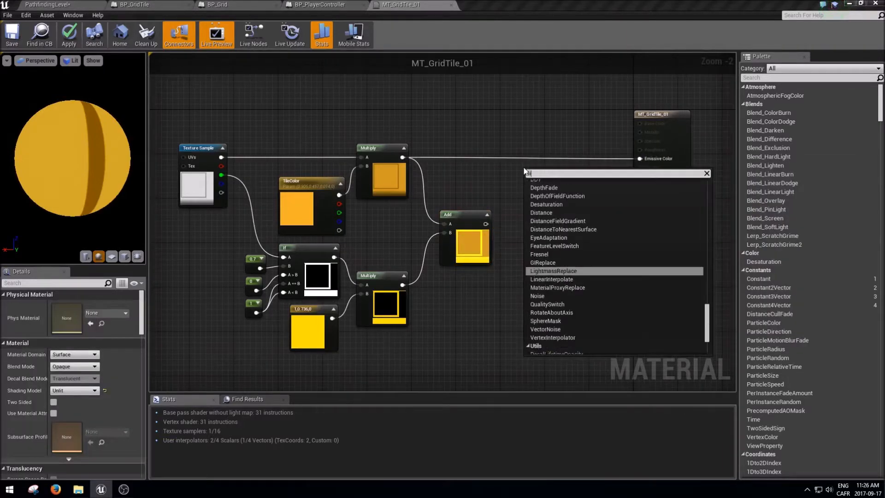
key("BackSpace")
key("BackSpace")
type("ear")
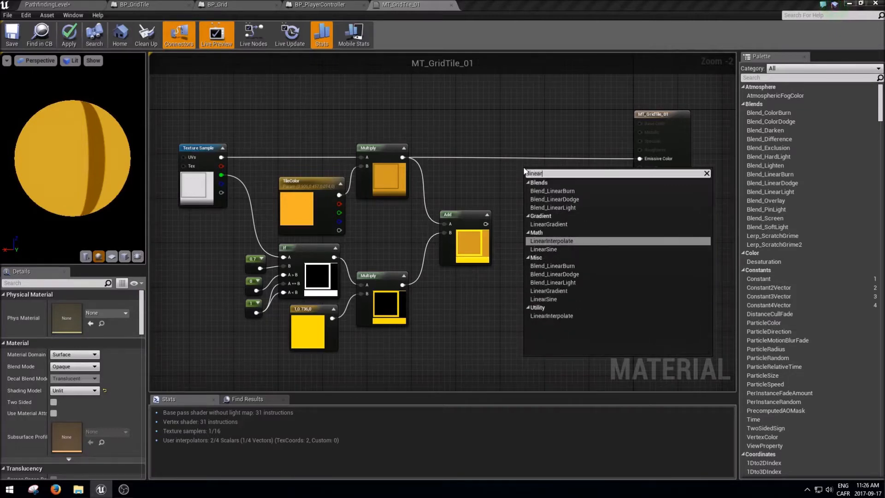
key("Return")
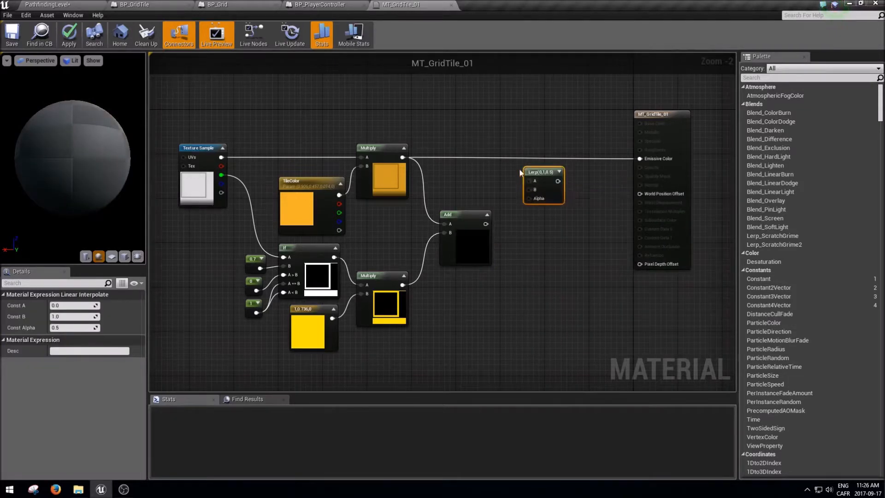
Connect the TileColor Multiply to Lerp's A, Add to its B and Lerp to Emissive Color, positioning Lerp with its preview expanded
left_click_drag(539, 177, 656, 160)
left_click_drag(558, 165, 403, 157)
left_click_drag(555, 171, 486, 227)
left_click_drag(582, 181, 603, 175)
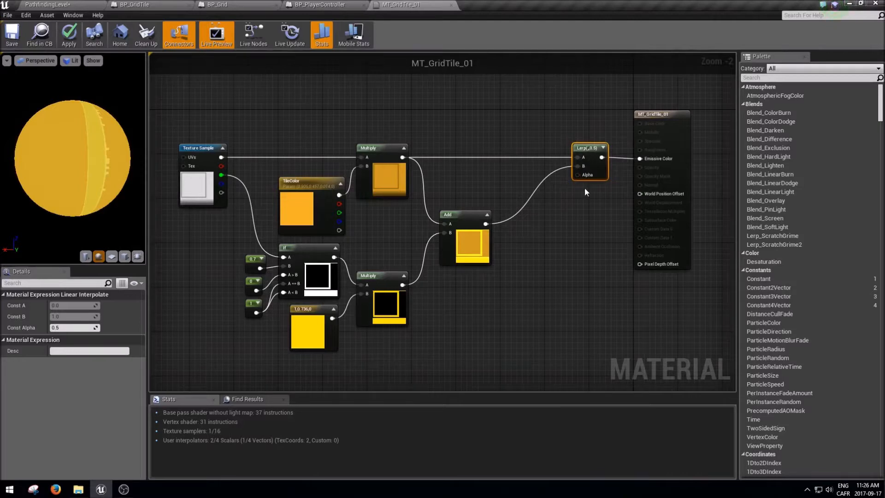
left_click(603, 147)
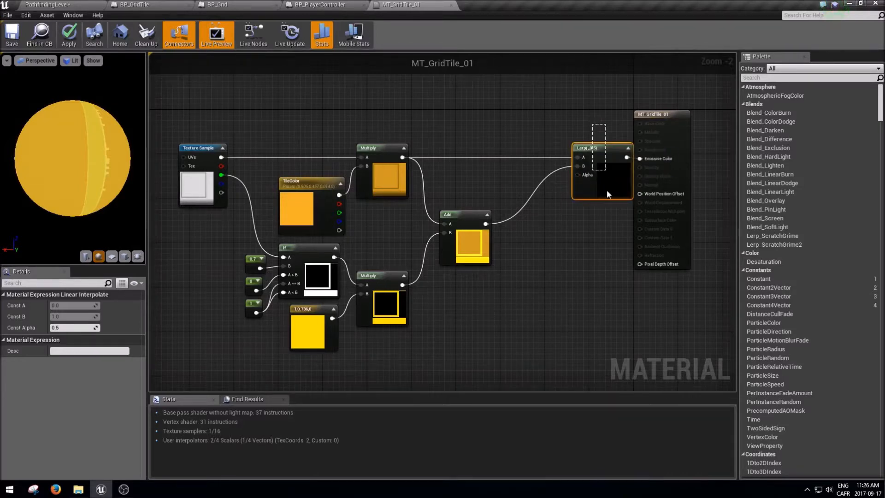
left_click_drag(599, 190, 577, 190)
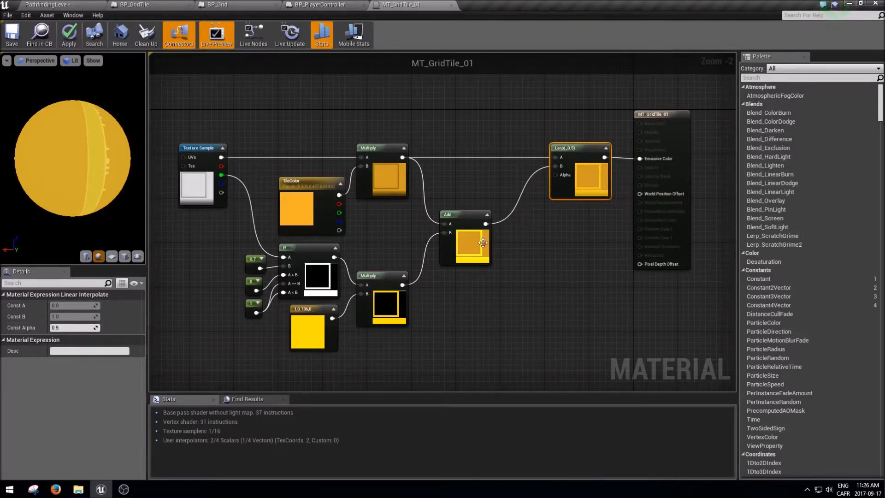
Add a ScalarParameter, connect it to Lerp's Alpha input and place it between the TileColor Multiply and Lerp
scroll(482, 243, "up", 1)
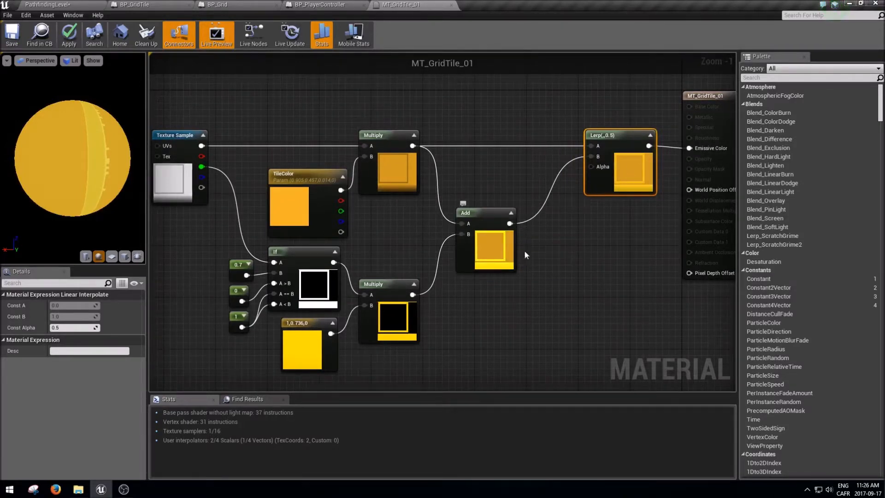
right_click_drag(564, 230, 556, 262)
right_click(556, 253)
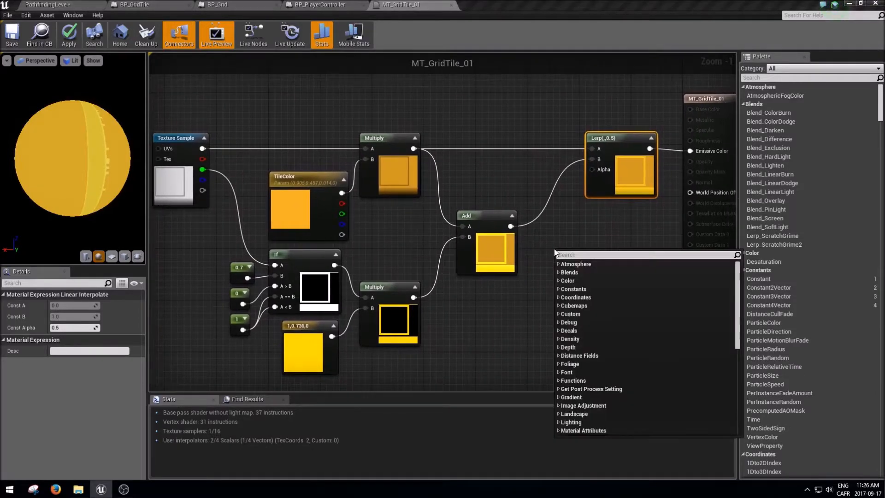
type("scalar")
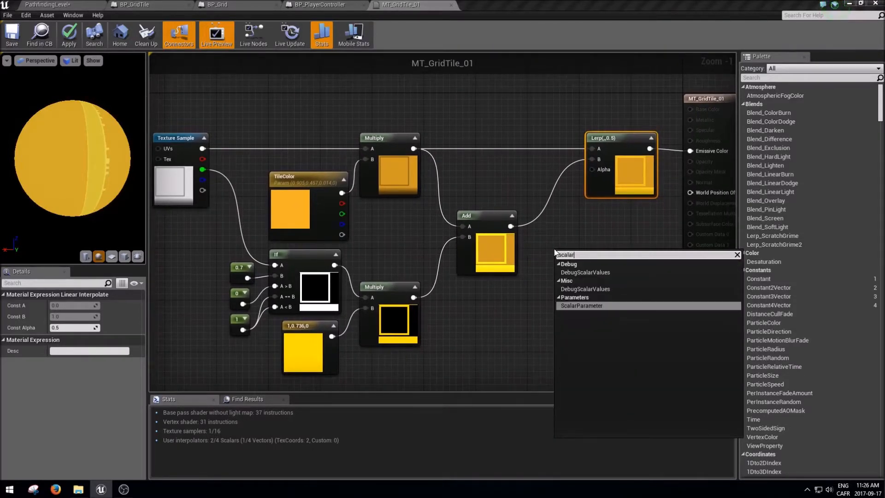
key("Return")
left_click_drag(577, 272, 592, 169)
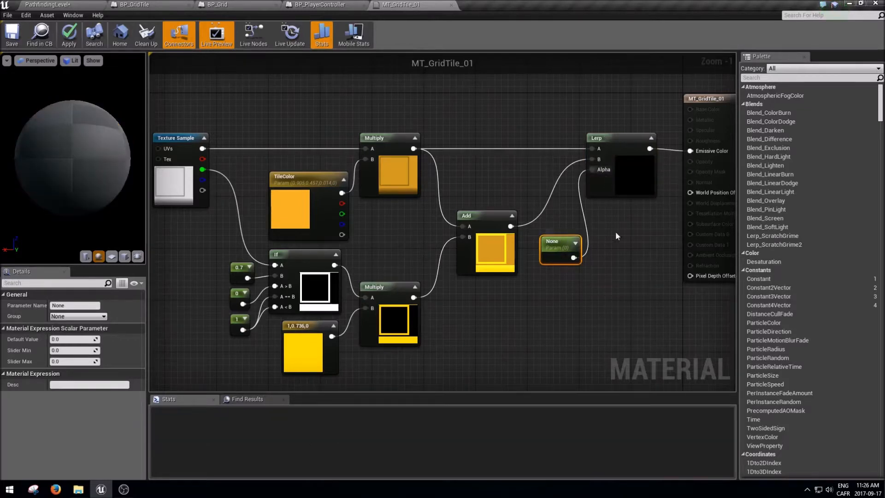
left_click_drag(551, 261, 511, 179)
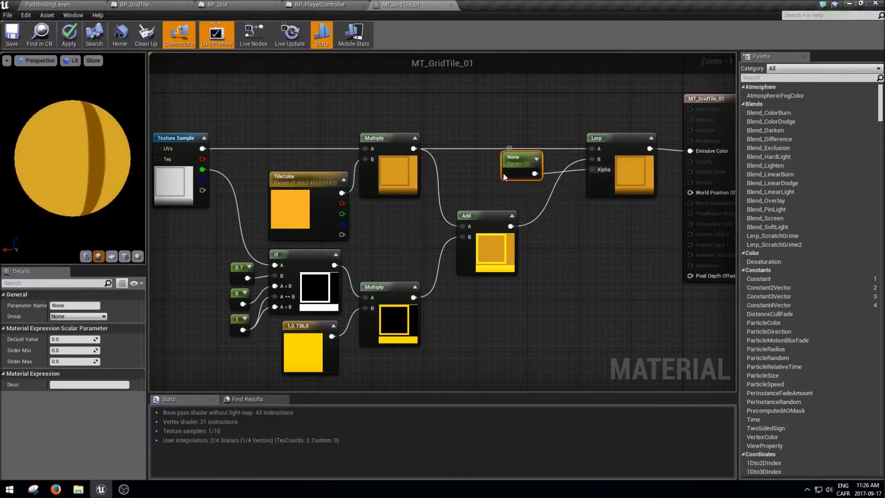
Search the available nodes for bool and look over the StaticBool and StaticBoolParameter options
right_click(557, 259)
type("bool")
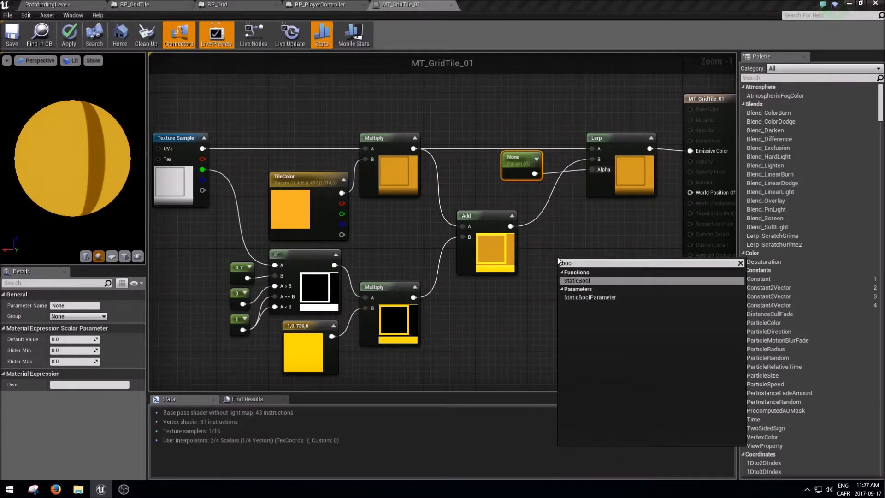
key("Down")
key("Up")
key("Down")
key("Up")
key("Down")
key("Up")
left_click(594, 221)
Name the scalar parameter connected to Lerp's Alpha bIsSelected
left_click(517, 168)
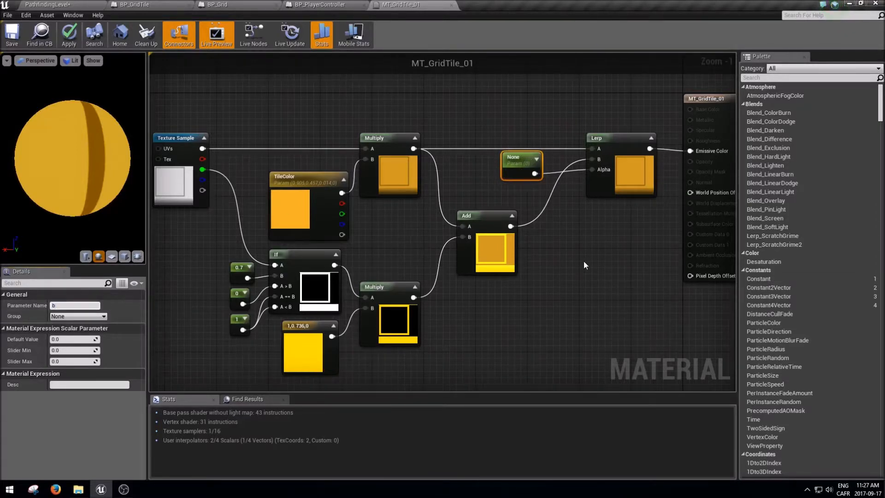
type("ct")
key("Return")
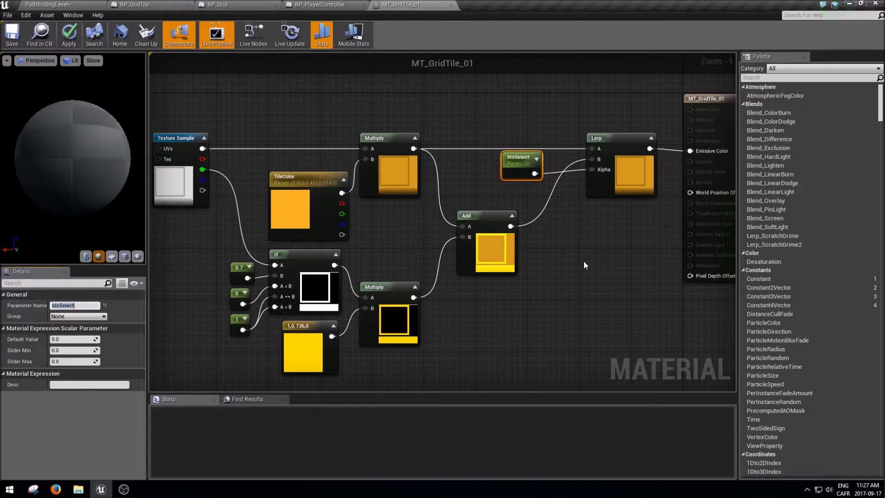
left_click(94, 305)
type("ed")
key("Return")
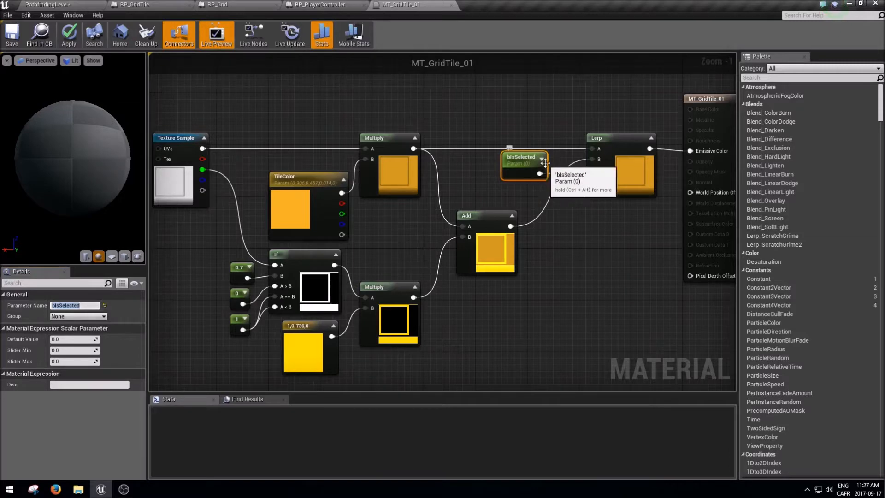
Tidy the material graph by moving bIsSelected closer to the TileColor Multiply and Lerp closer to bIsSelected
left_click_drag(514, 164, 491, 163)
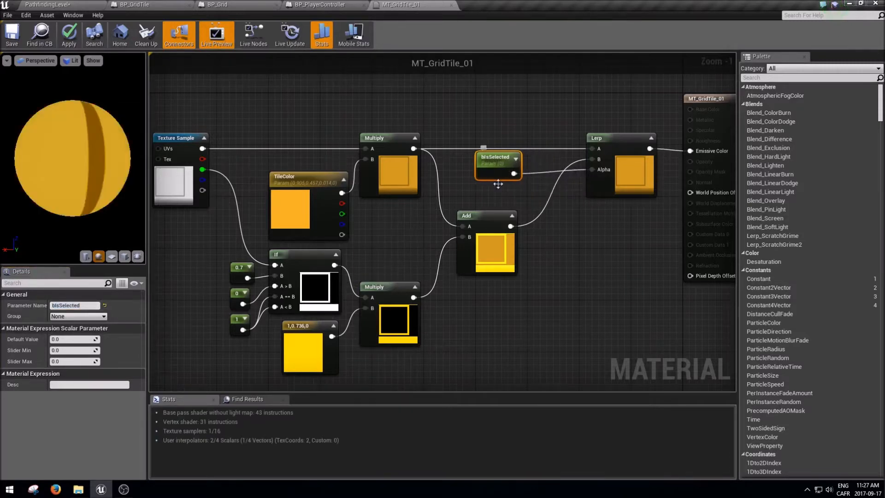
left_click(622, 184)
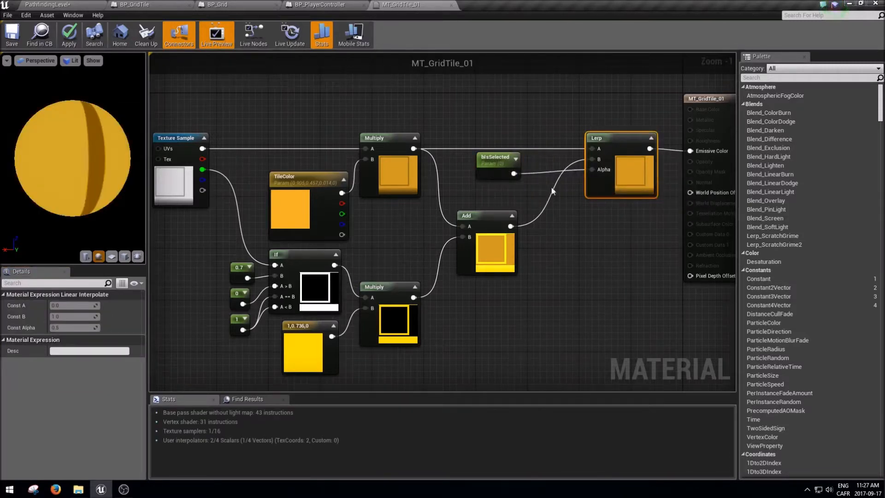
left_click_drag(631, 189, 598, 189)
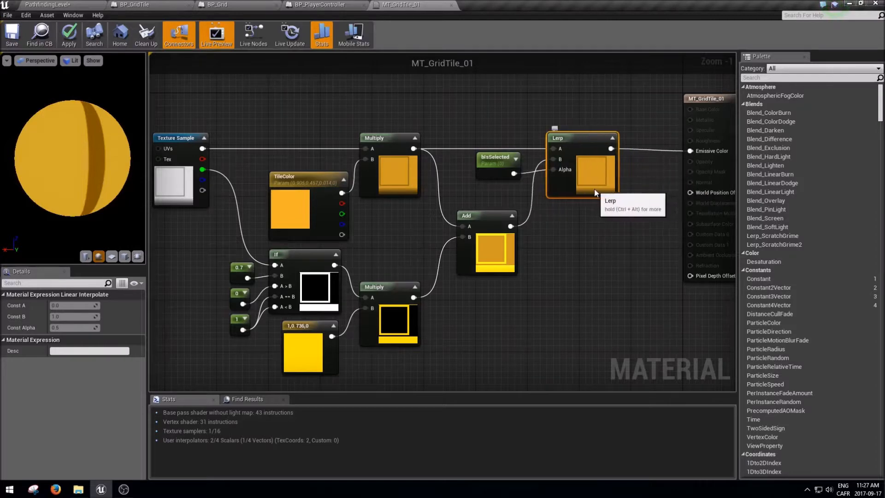
left_click(549, 265)
right_click_drag(503, 185, 536, 180)
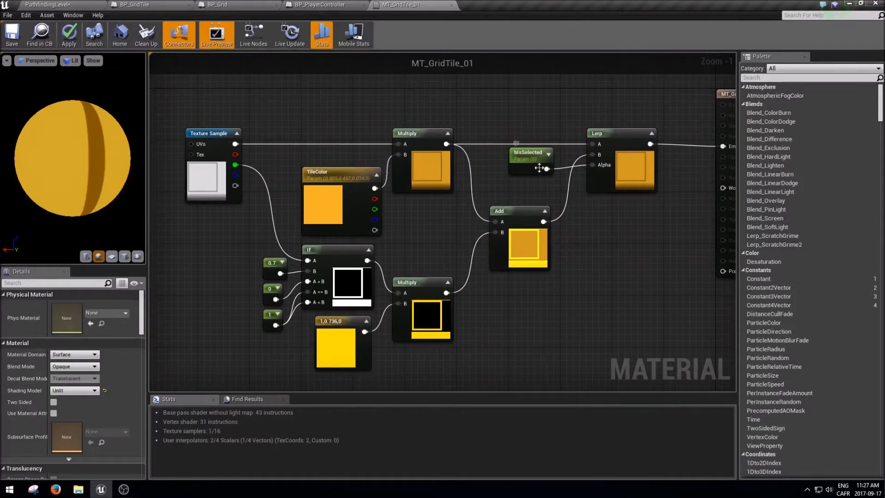
left_click(539, 167)
right_click_drag(550, 186, 537, 173)
Set the constant feeding the If node's A > B input to 0.2 and refresh the If and Add previews
left_click(248, 257)
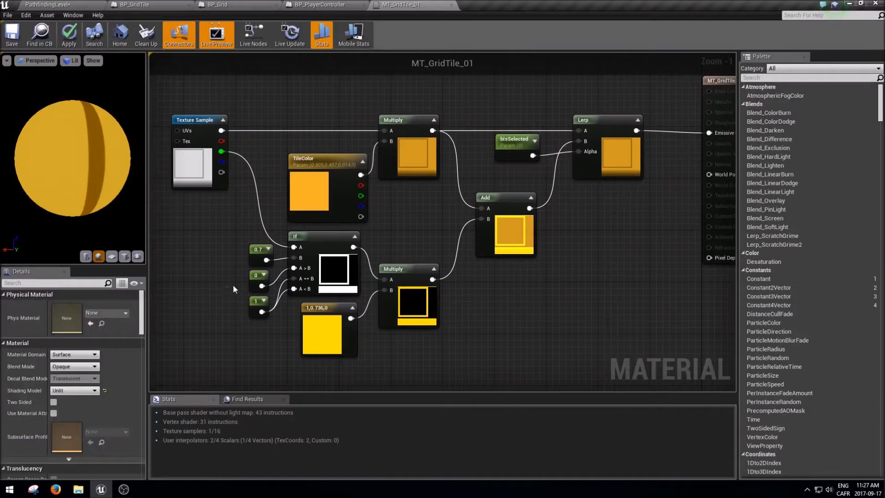
left_click(262, 284)
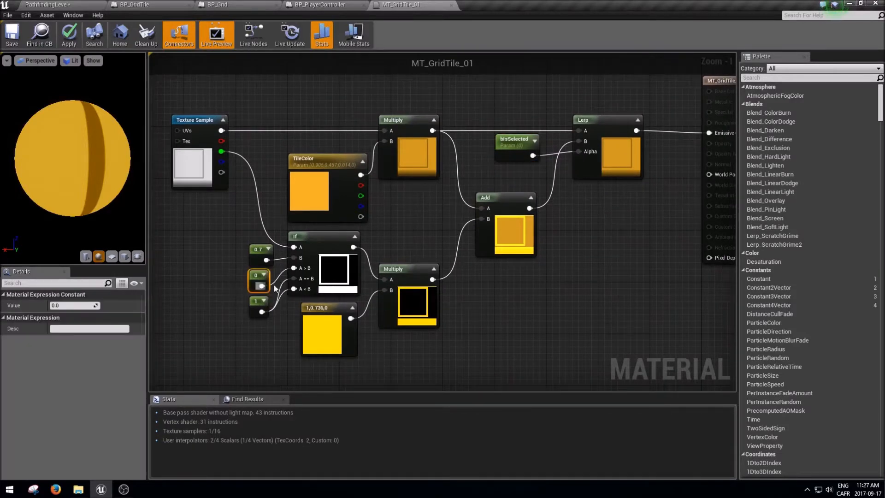
left_click(84, 308)
type(".2")
key("Return")
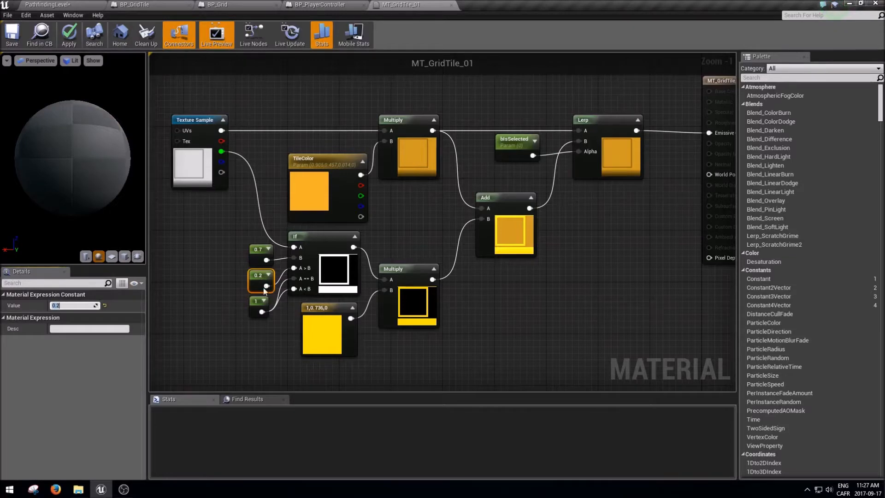
left_click(355, 236)
left_click(324, 236)
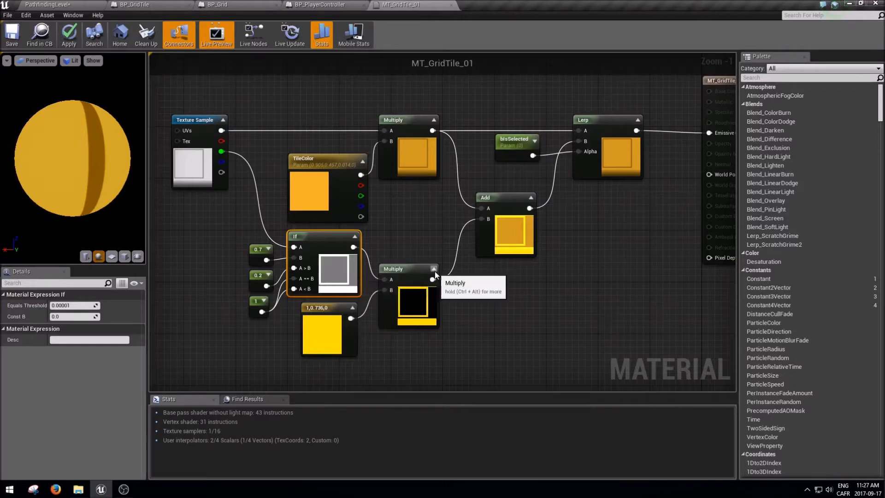
left_click(531, 197)
left_click(501, 198)
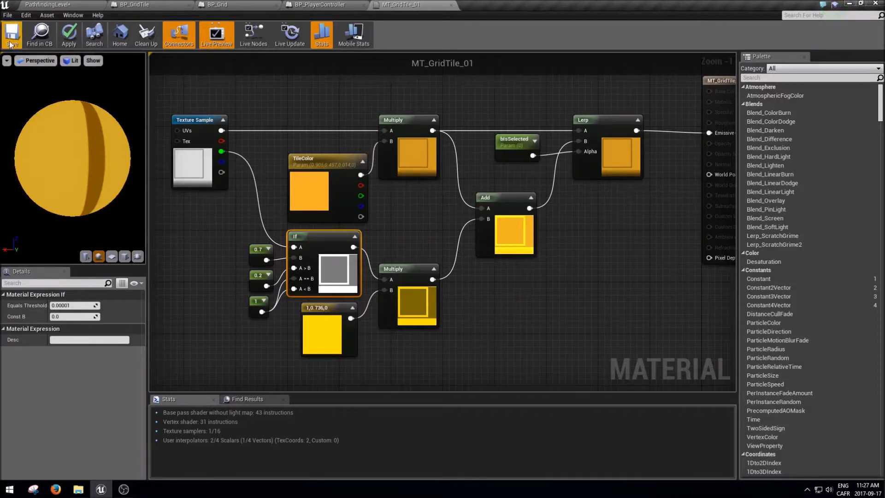
Save the MT_GridTile_01 material
left_click(492, 267)
scroll(550, 295, "down", 1)
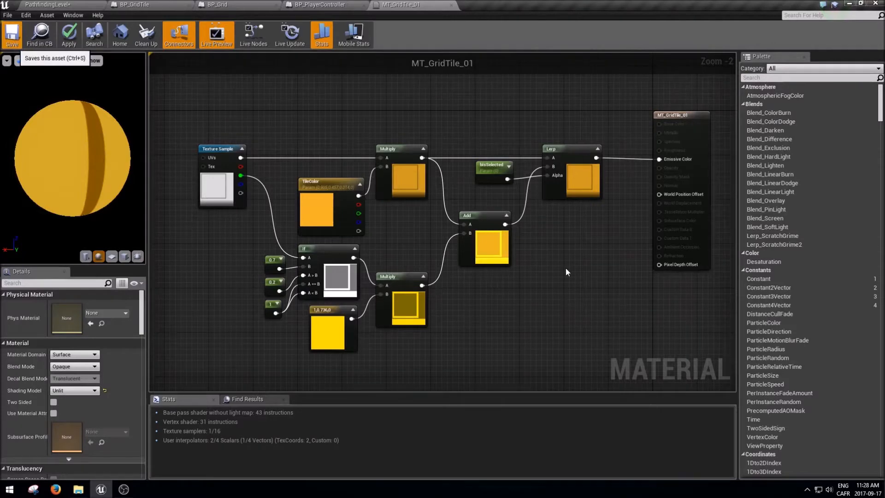
key("ctrl+s")
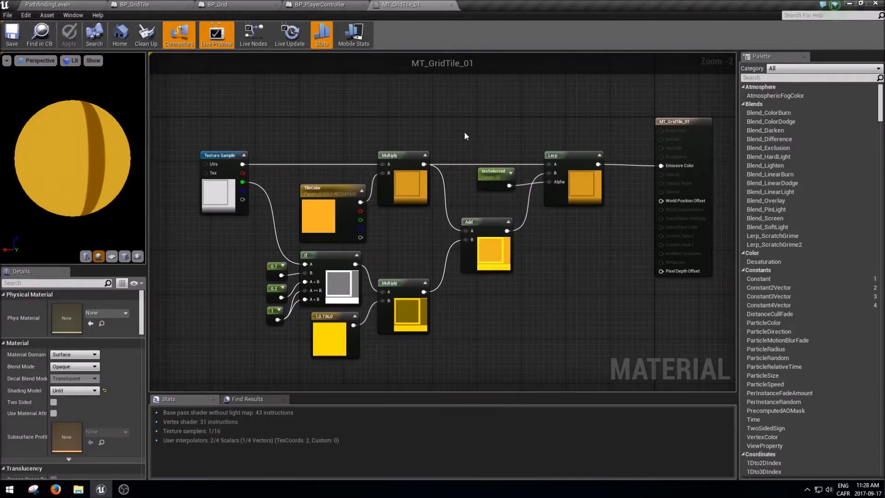
Switch to the BP_GridTile blueprint and open its Set Tile Color function
left_click(323, 4)
left_click(133, 5)
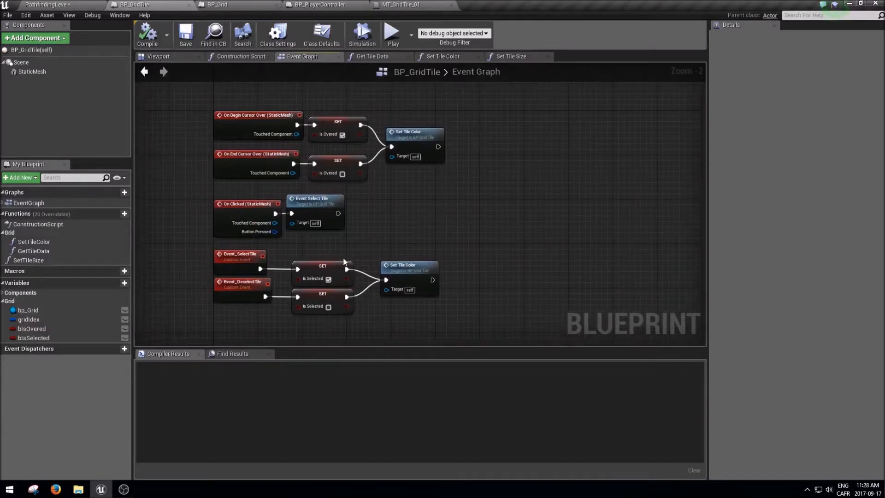
double_click(385, 270)
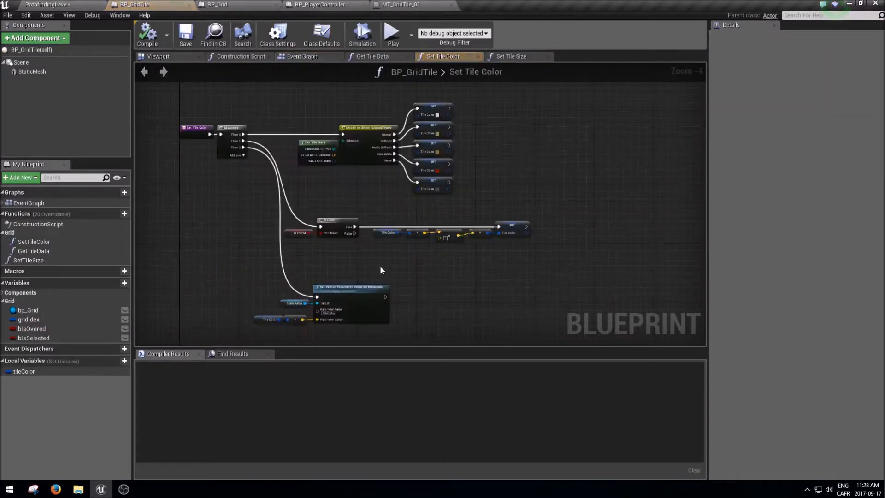
Add a fourth output to the Sequence node and shift the existing links to Then 2 and Then 3, freeing Then 1
scroll(201, 130, "up", 1)
right_click_drag(256, 149, 244, 115)
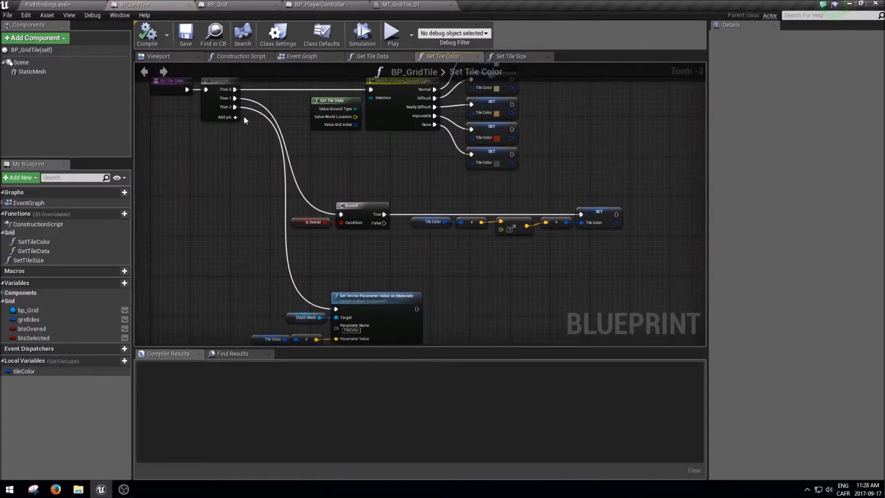
left_click(235, 118)
mouse_move(234, 107)
left_mouse_down("ctrl")
mouse_move(235, 116)
mouse_move(235, 108)
left_mouse_up("ctrl")
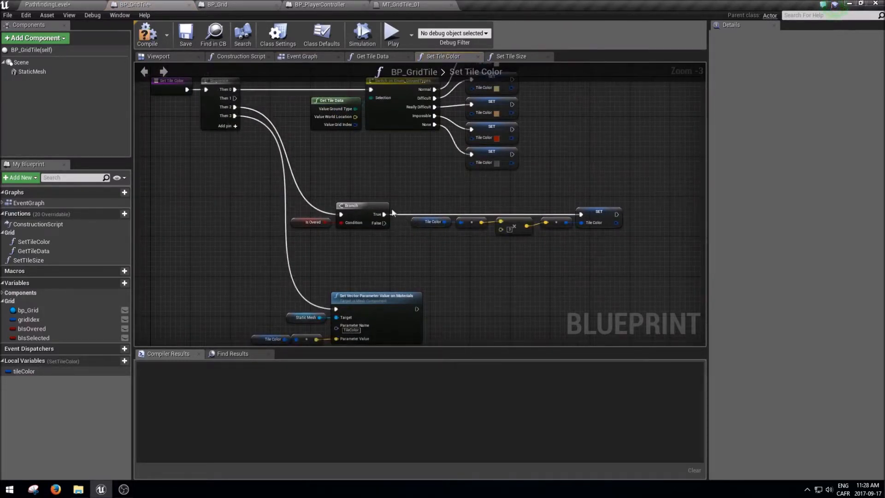
Move the Is Overed branch group and the Set Vector Parameter Value group down and slightly right to make room above them
left_click_drag(283, 217, 586, 343)
scroll(393, 195, "down", 1)
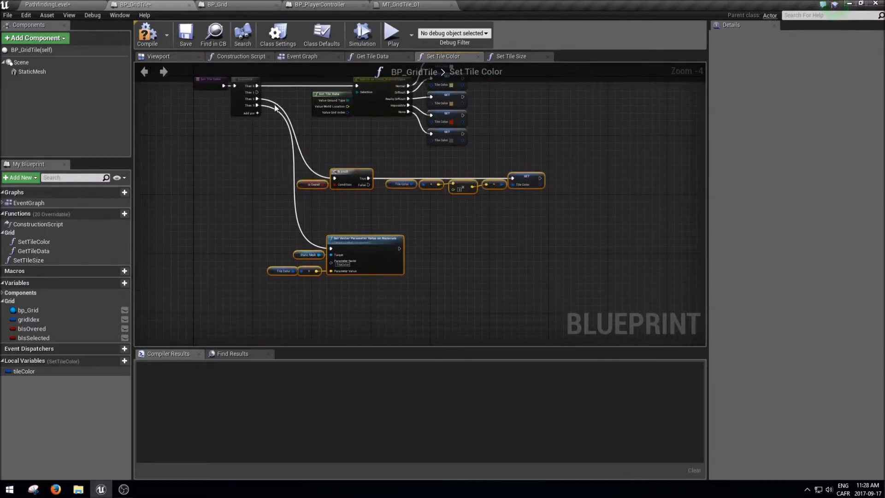
scroll(277, 107, "up", 1)
right_click_drag(277, 108, 275, 125)
key("Down")
key("Down")
key("Down")
key("Down")
key("Down")
key("Down")
key("Down")
key("Down")
key("Down")
key("Down")
key("Down")
key("Down")
key("Down")
key("Down")
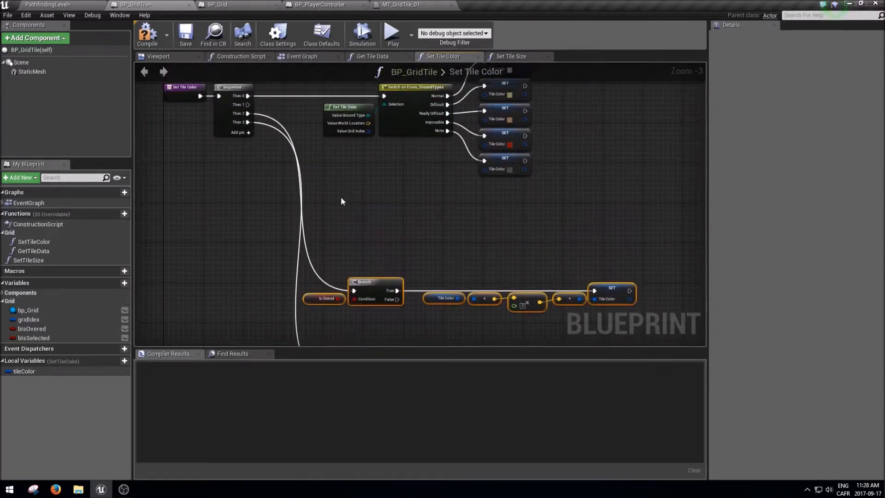
mouse_move(527, 237)
right_mouse_down()
mouse_move(412, 252)
mouse_move(513, 243)
right_mouse_up()
key("Right")
key("Right")
key("Right")
key("Right")
key("Right")
left_click(366, 223)
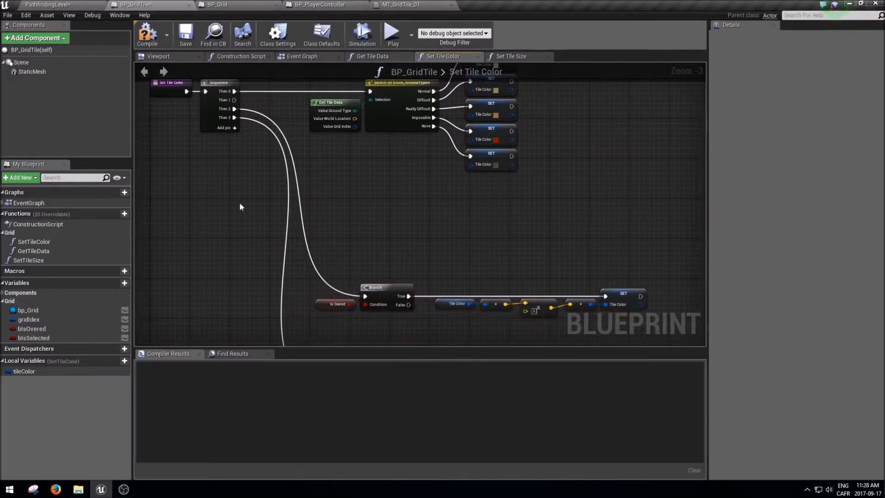
Duplicate the Is Overed Branch pair, connect the copy to Sequence's Then 1, and replace its condition variable with bIsSelected
key("ctrl+c")
key("ctrl+v")
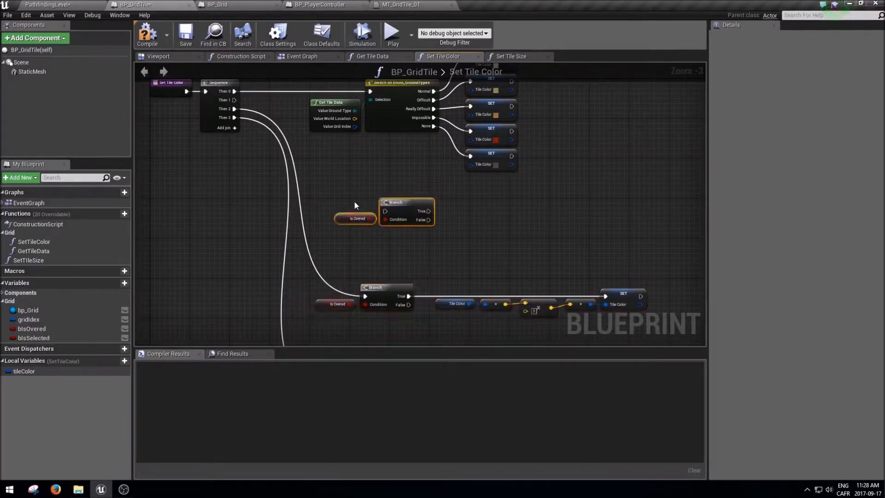
left_click_drag(220, 101, 375, 197)
left_click_drag(33, 338, 317, 216)
left_click_drag(362, 243, 380, 216)
left_click(318, 269)
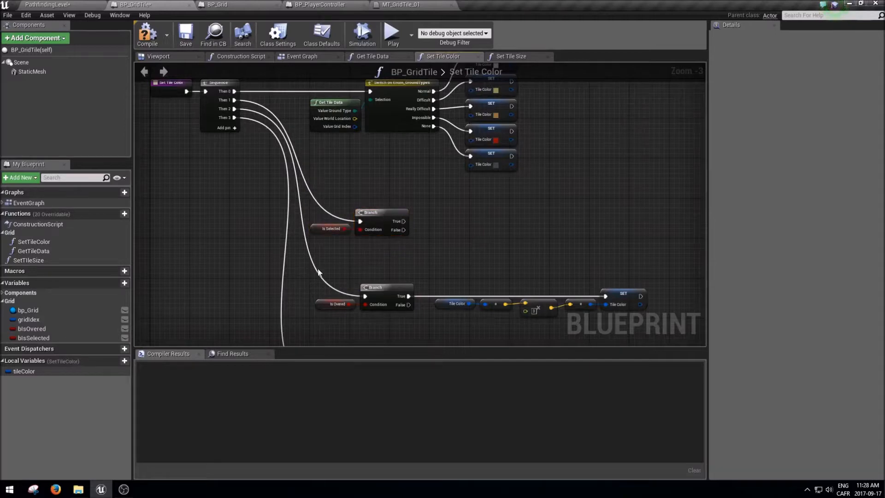
Add a StaticMesh reference beside the Is Selected Branch and attach a Set Scalar Parameter Value on Materials node to it
right_click_drag(600, 228, 595, 213)
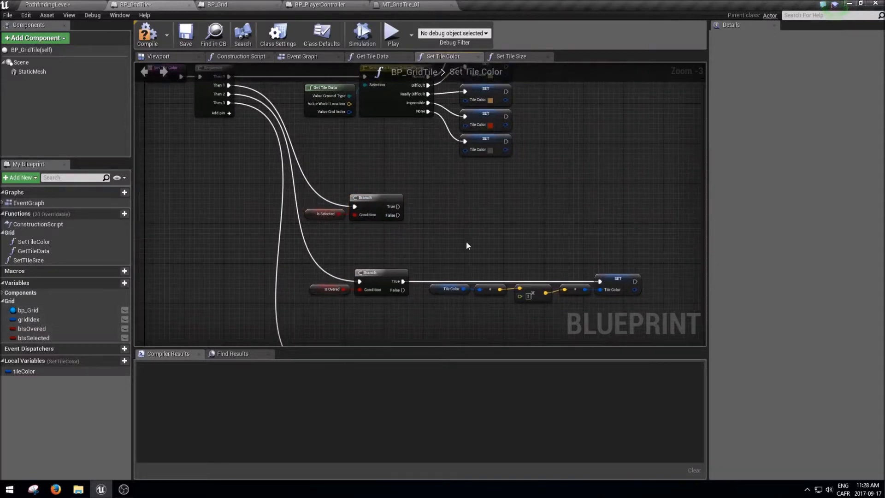
left_click_drag(26, 338, 427, 218)
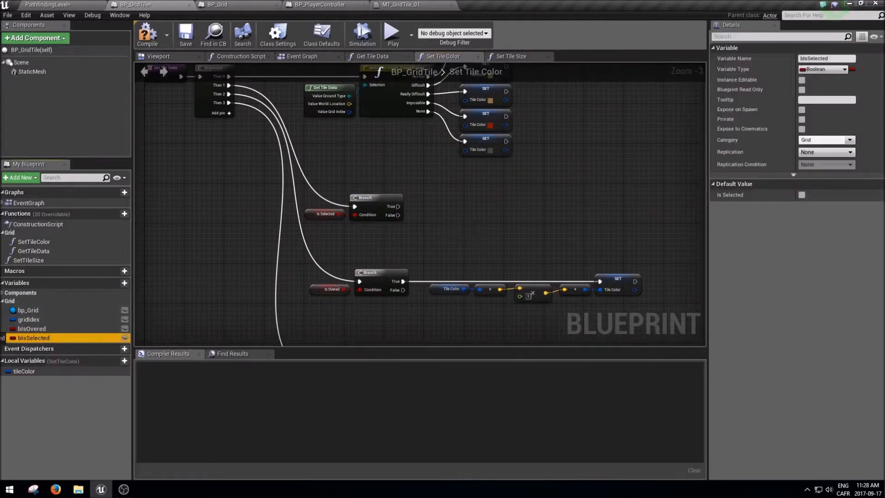
left_click_drag(32, 72, 437, 212)
right_click_drag(456, 254, 462, 152)
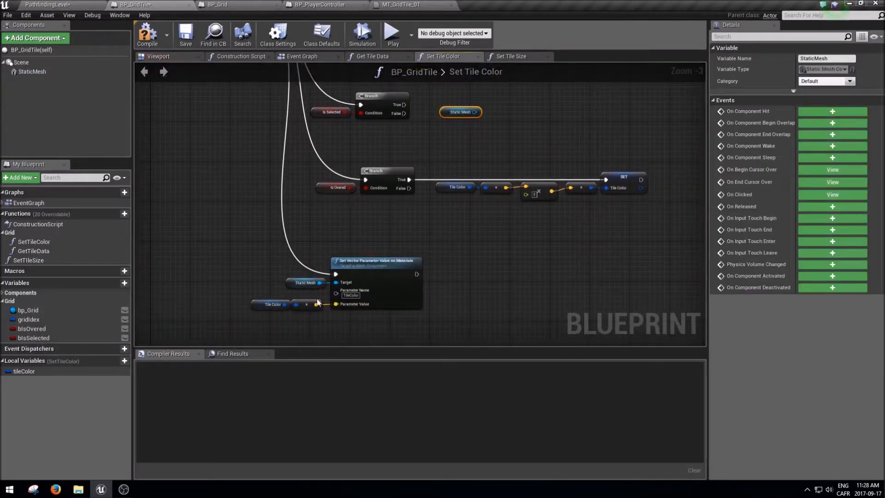
left_click(405, 261)
right_click_drag(406, 254, 377, 305)
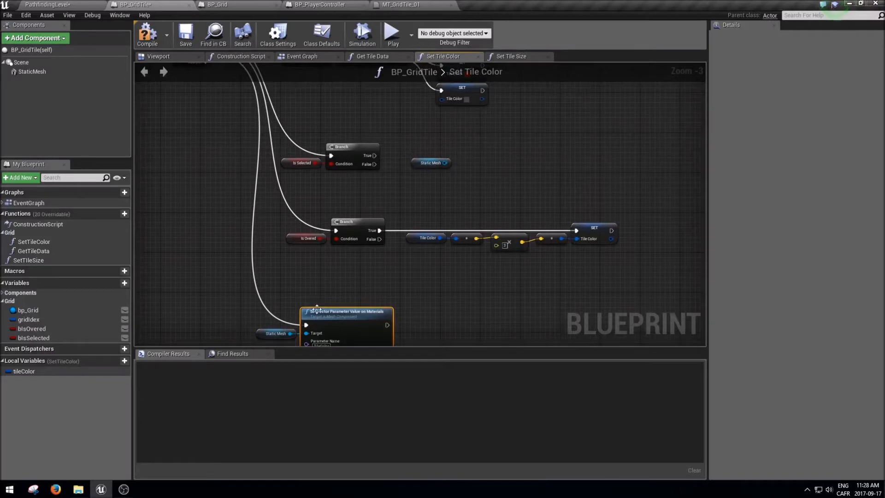
left_click_drag(445, 162, 457, 165)
type("set scalar")
key("Return")
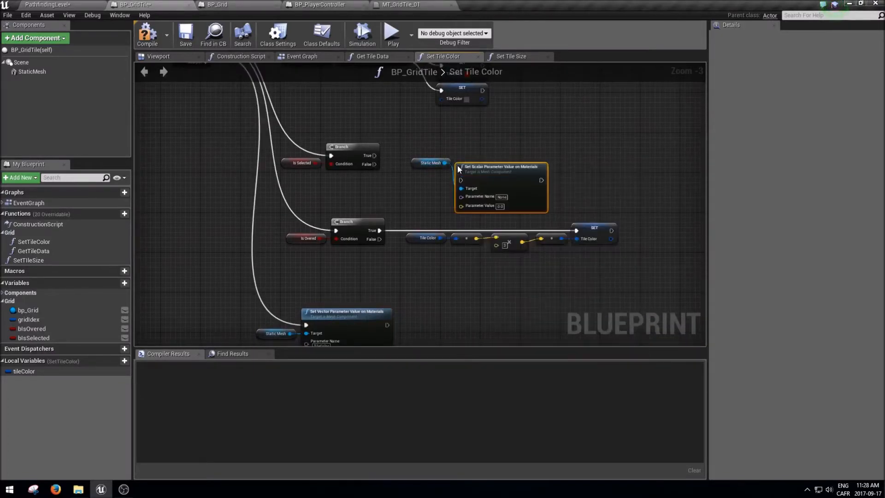
left_click_drag(490, 176, 495, 150)
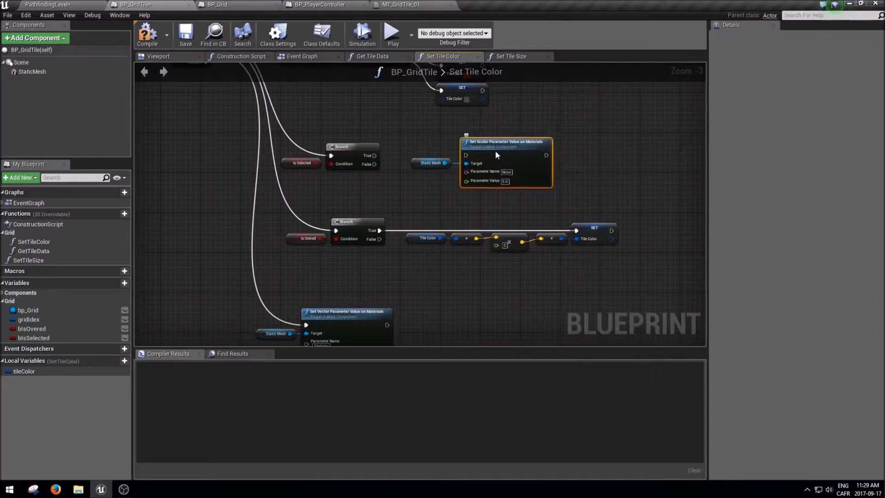
Set the Set Scalar Parameter Value node's Parameter Name to bIsSelected
left_click(510, 171)
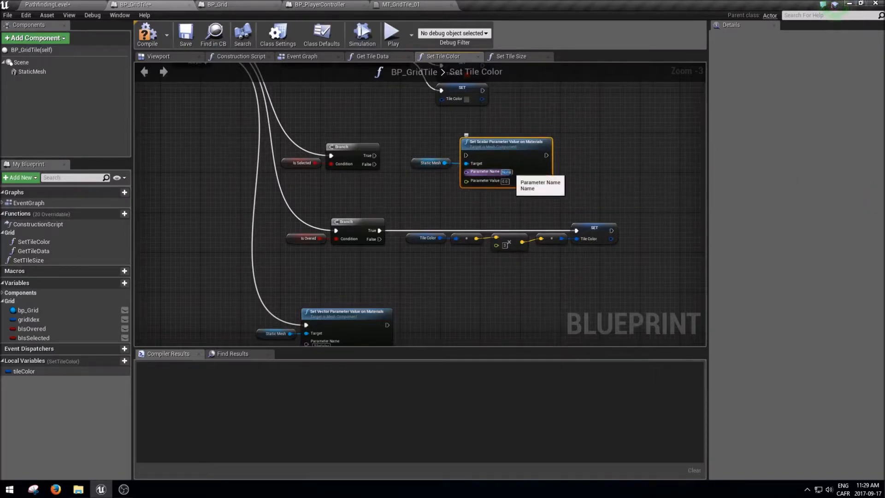
key("BackSpace")
type("bIsSelected")
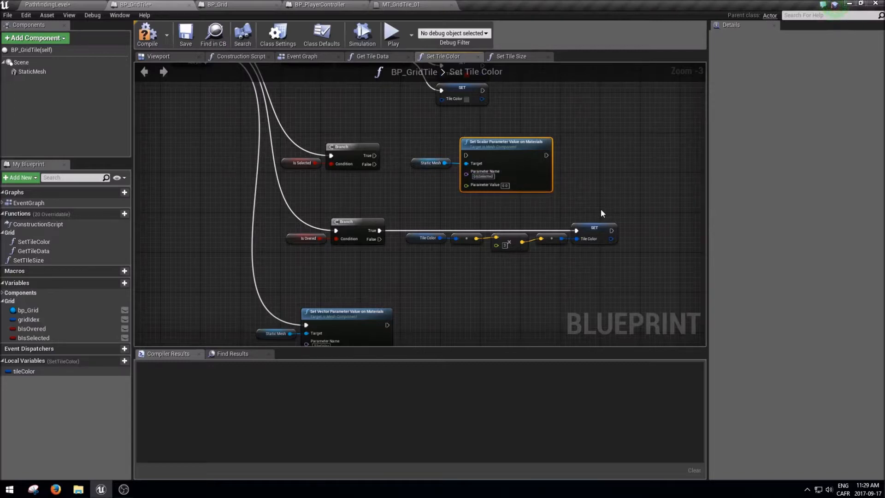
Duplicate the Static Mesh and Set Scalar Parameter Value pair, stack both pairs, and connect them to the Is Selected Branch's True and False outputs
scroll(527, 208, "up", 1)
left_click_drag(471, 157, 474, 144)
key("ctrl+v")
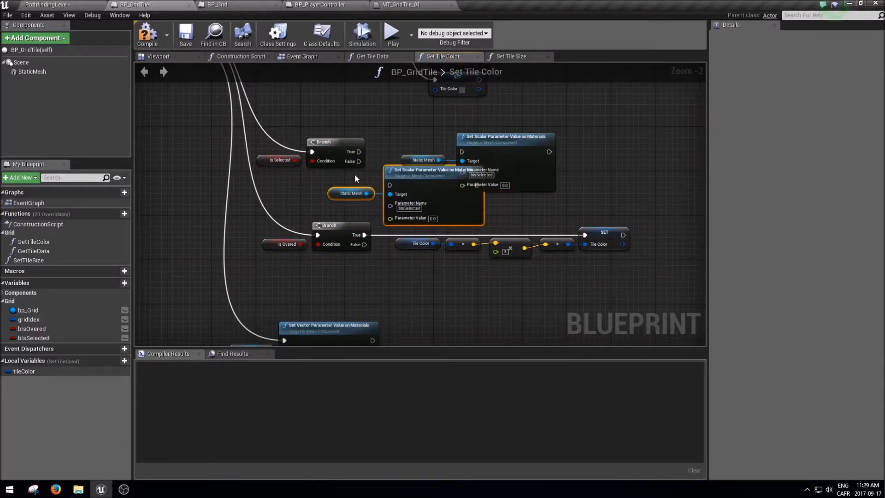
left_click_drag(564, 113, 430, 151)
left_click_drag(501, 151, 436, 121)
left_click(510, 197)
left_click_drag(511, 194, 372, 110)
left_click_drag(478, 139, 433, 129)
left_click_drag(453, 135, 447, 135)
left_click_drag(358, 152, 459, 185)
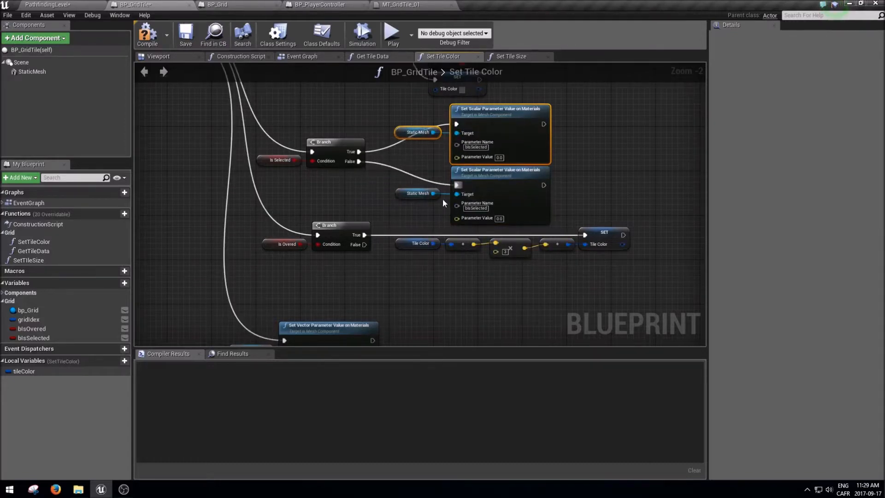
Set the Parameter Value of the scalar node on the True output to 1 and compile the blueprint
left_click(500, 157)
type("1")
key("Return")
left_click(561, 216)
left_click(158, 36)
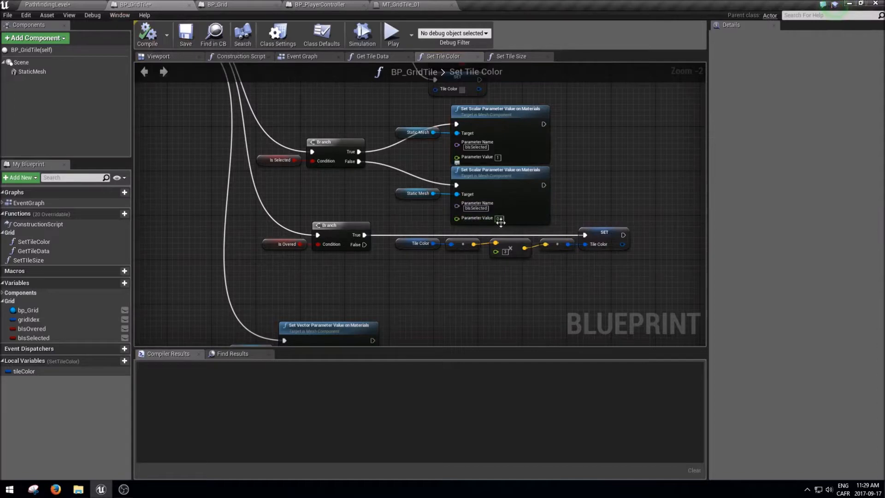
Inspect the Add node in MT_GridTile_01 that combines tile colour and border, and save the BP_GridTile blueprint
left_click(387, 6)
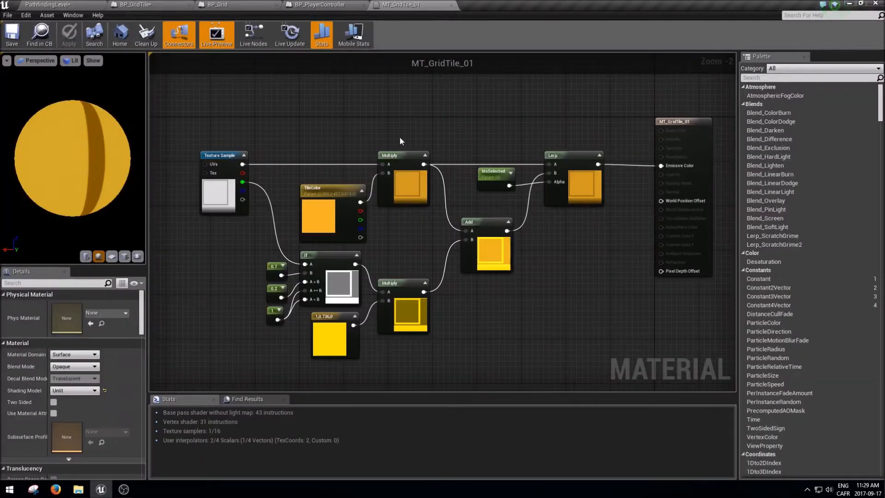
left_click(403, 193)
left_click(488, 251)
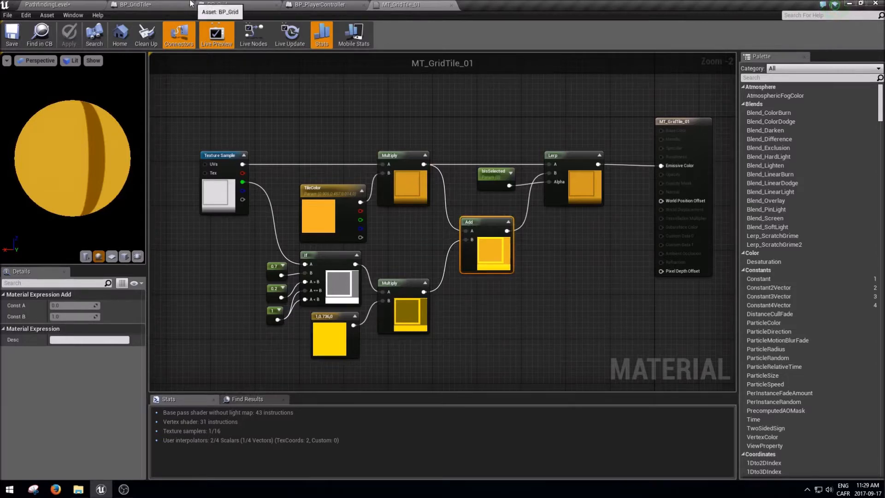
left_click(171, 6)
left_click(185, 35)
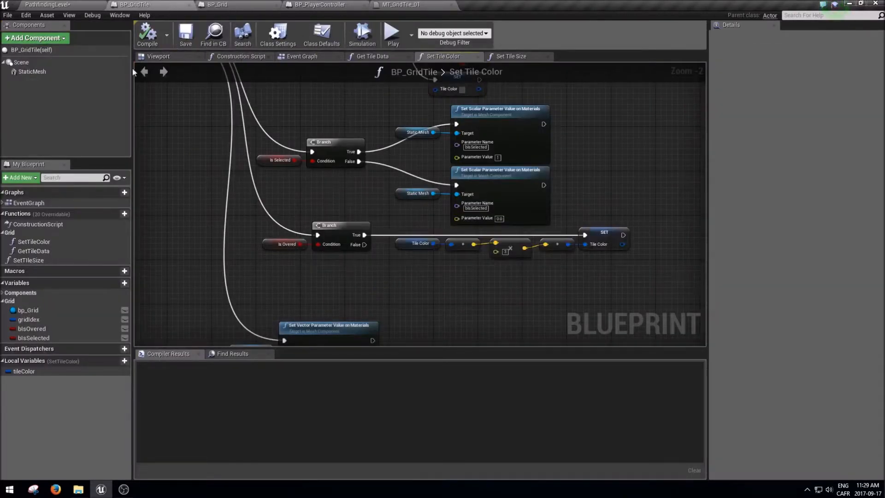
Play PathfindingLevel and select tiles across the grid to test the yellow selection border, ending the play session when done
left_click(69, 5)
left_click(455, 46)
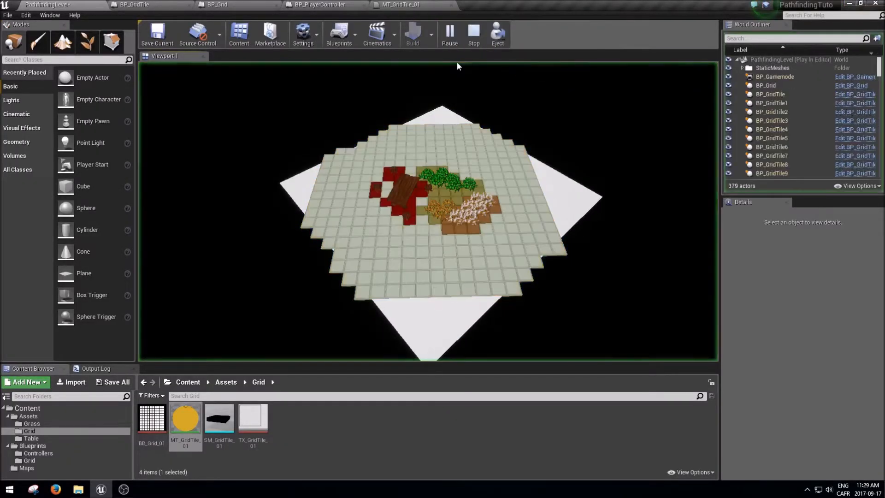
left_click(445, 143)
left_click(521, 218)
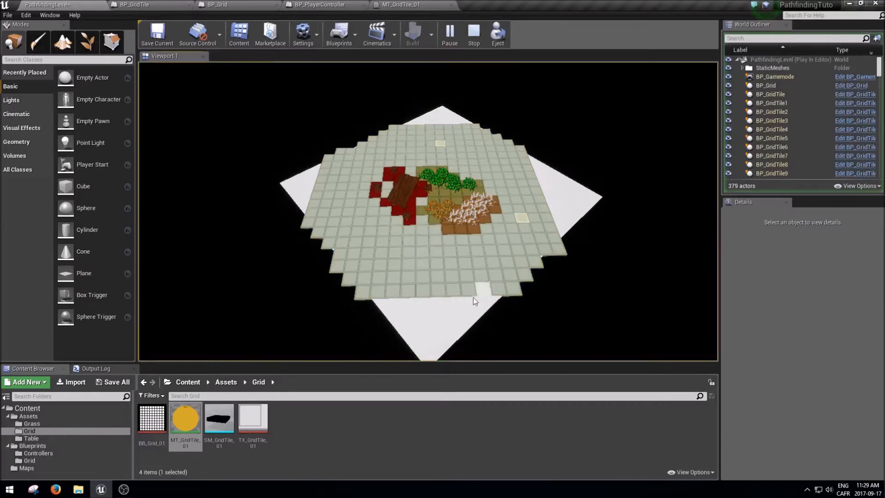
left_click(340, 199)
left_click(376, 213)
left_click(382, 242)
left_click(378, 278)
left_click(411, 277)
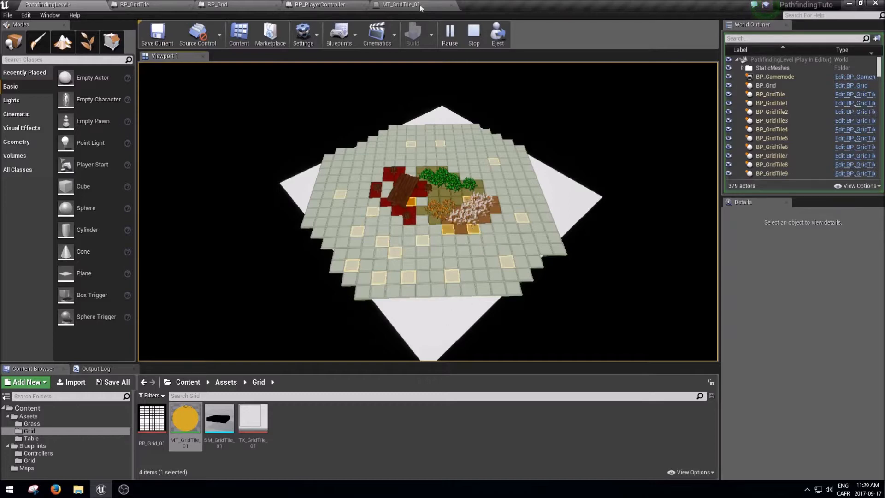
left_click(476, 41)
Test-play the level from several different viewport angles to compare the starting views of the grid
right_click_drag(428, 132, 447, 168)
right_click_drag(559, 199, 502, 100)
left_click(450, 34)
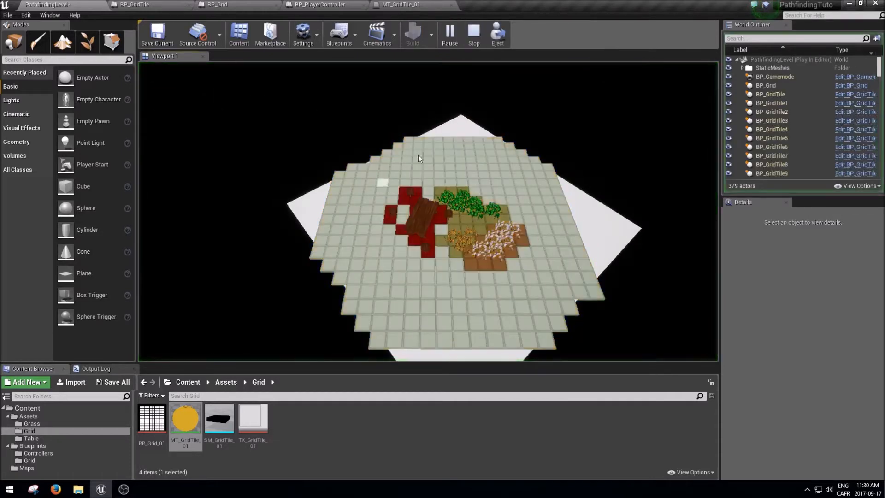
key("Escape")
right_click_drag(539, 192, 404, 135)
left_click(450, 34)
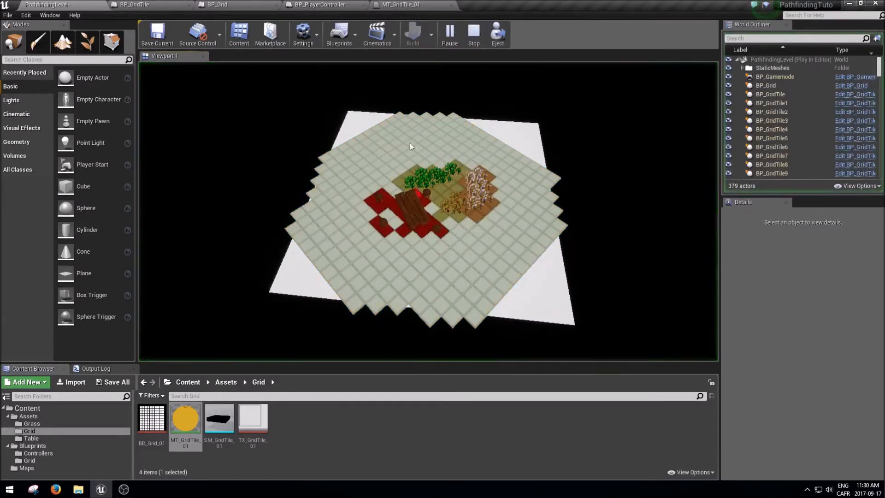
key("Escape")
Frame the whole grid in the viewport, add a Player Start to the level and snap it to the current view
right_click_drag(441, 339, 397, 236)
key("s")
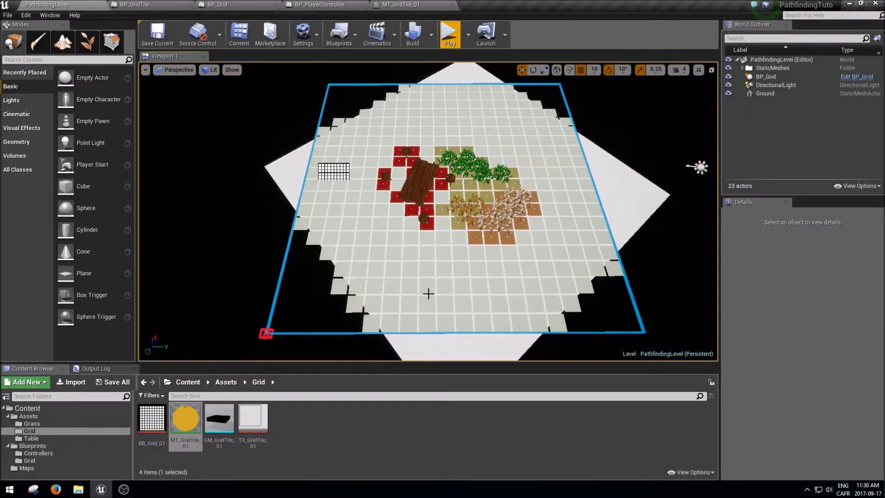
left_click_drag(92, 164, 231, 122)
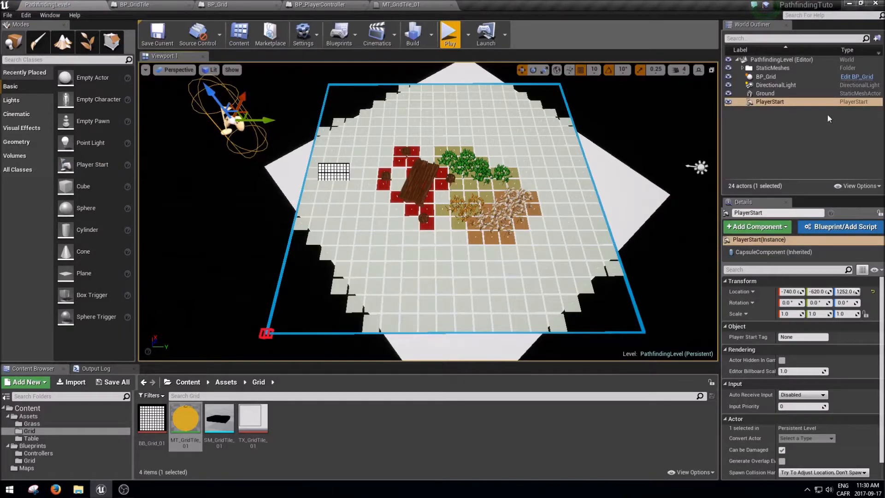
right_click(765, 102)
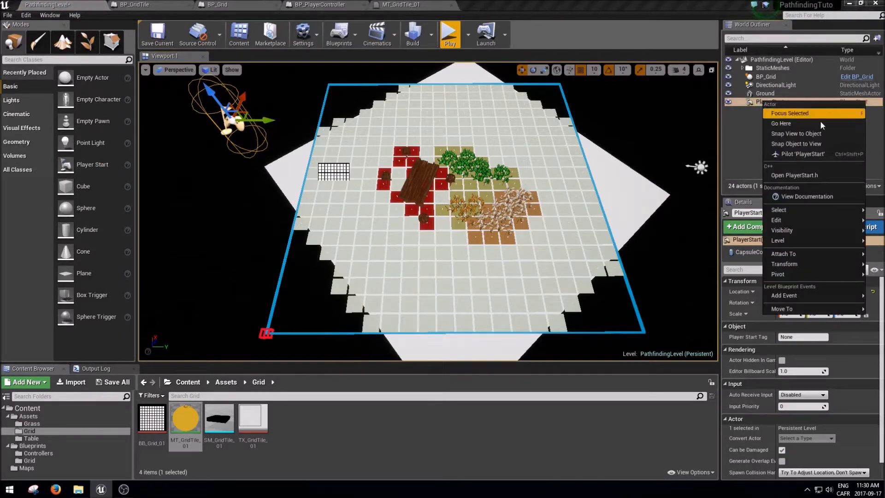
left_click(827, 147)
Test-play the level to check the view from the newly placed PlayerStart
right_click_drag(366, 160, 394, 196)
right_click_drag(392, 243, 401, 263)
left_click(450, 33)
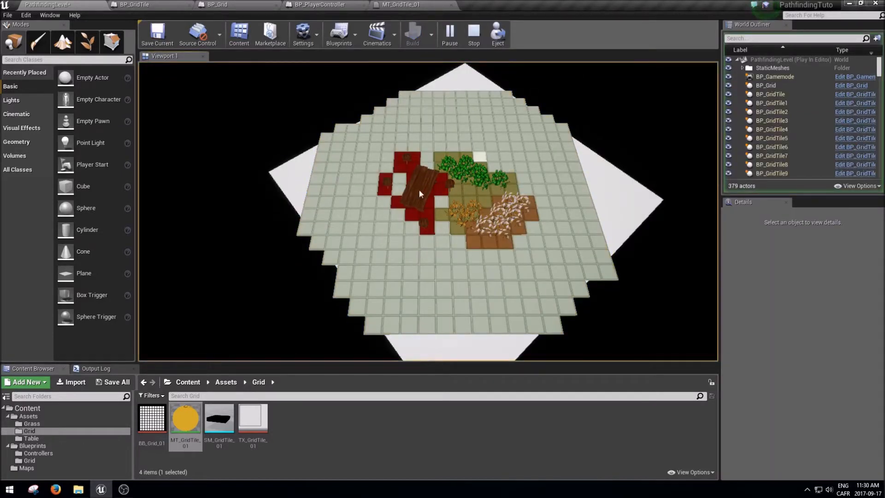
key("Escape")
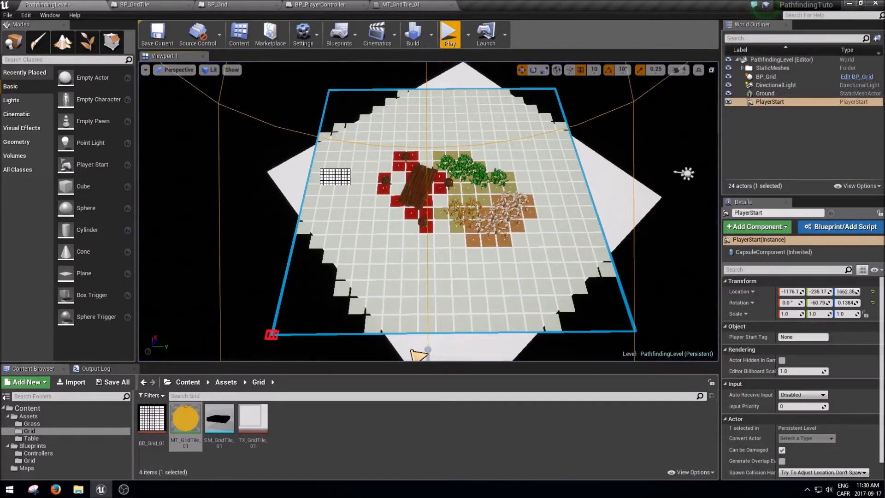
Shift the viewport slightly sideways, snap PlayerStart to that view again and test-play the level
middle_click_drag(417, 354, 443, 354)
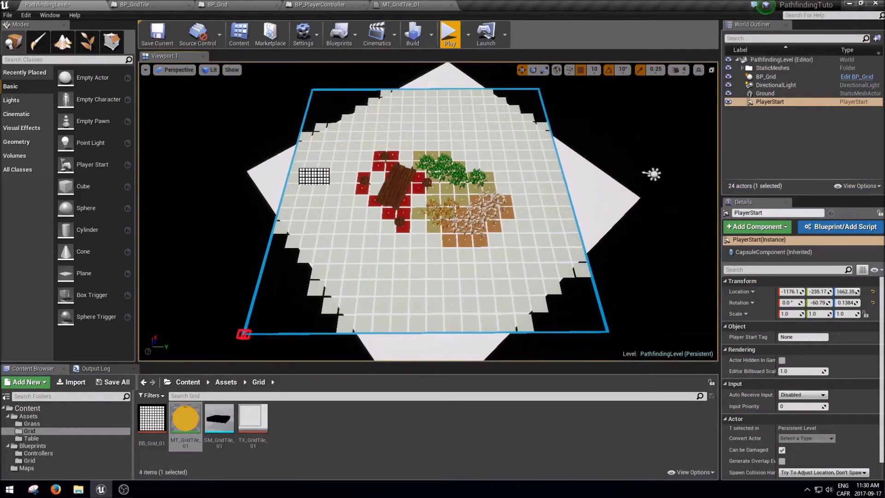
right_click(768, 101)
left_click(812, 145)
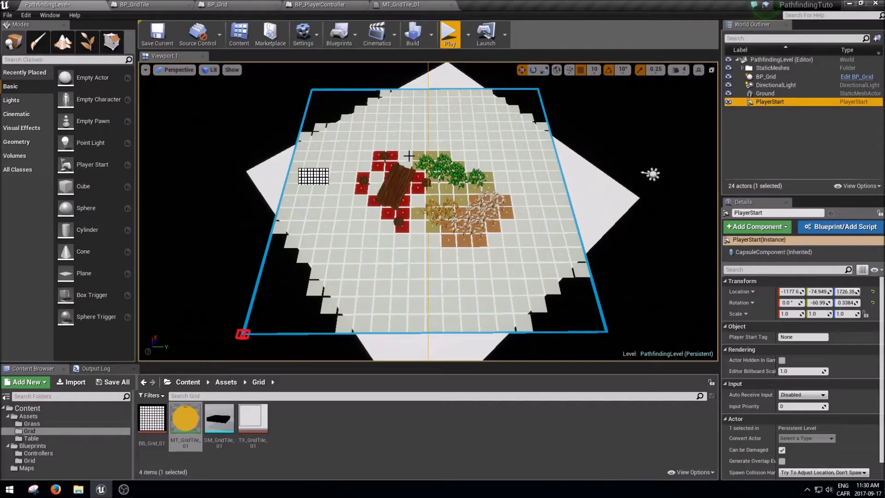
left_click(438, 35)
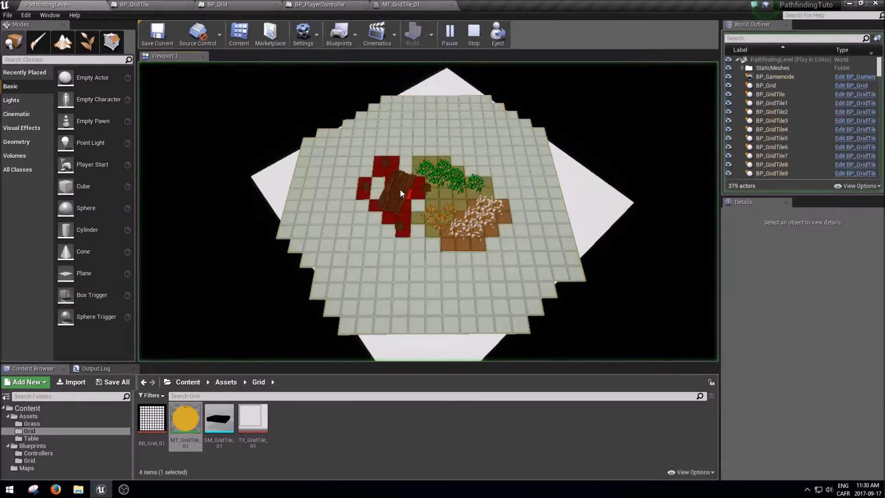
key("Escape")
Test-play with the editor camera turned away from the PlayerStart view, and save PathfindingLevel
right_click_drag(469, 261, 558, 216)
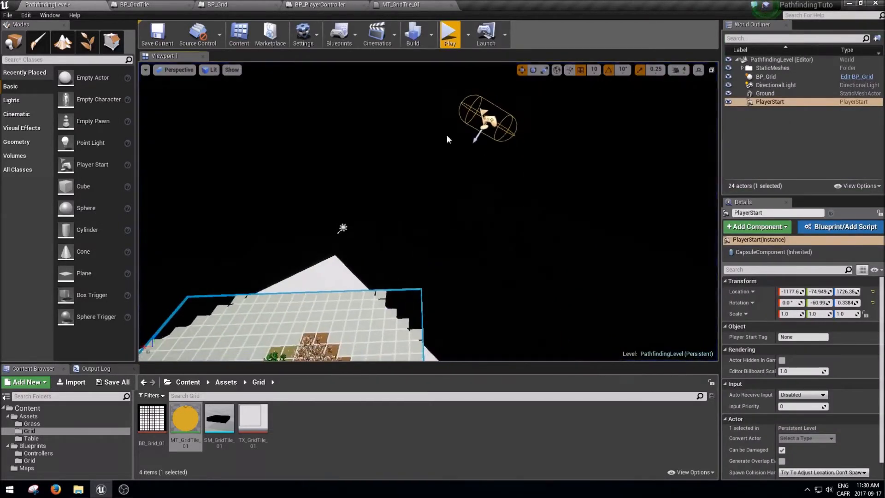
left_click(452, 42)
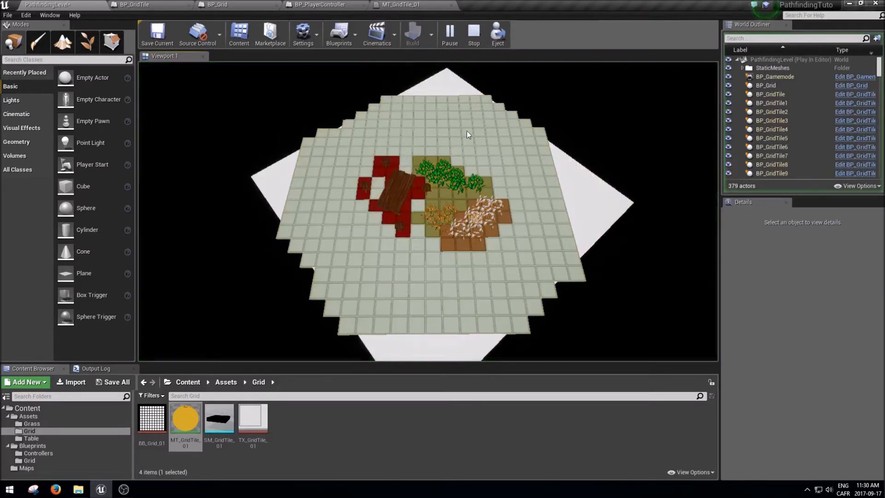
key("Escape")
key("ctrl+shift+s")
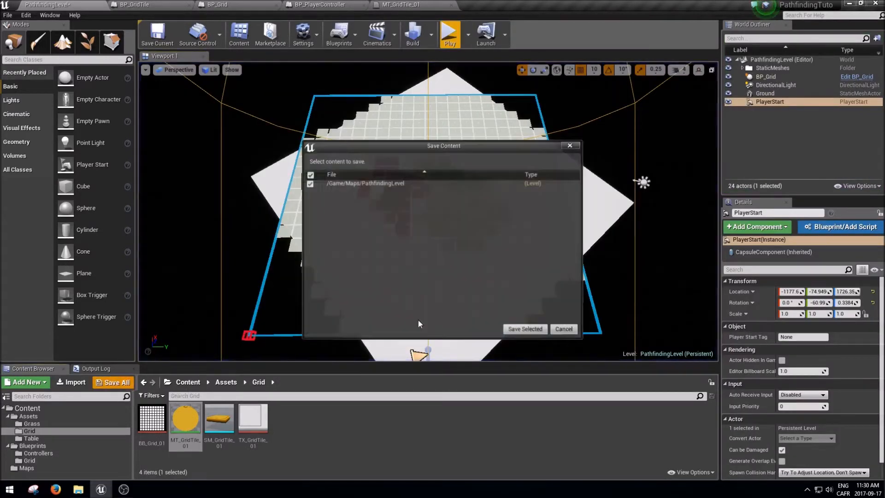
left_click(525, 330)
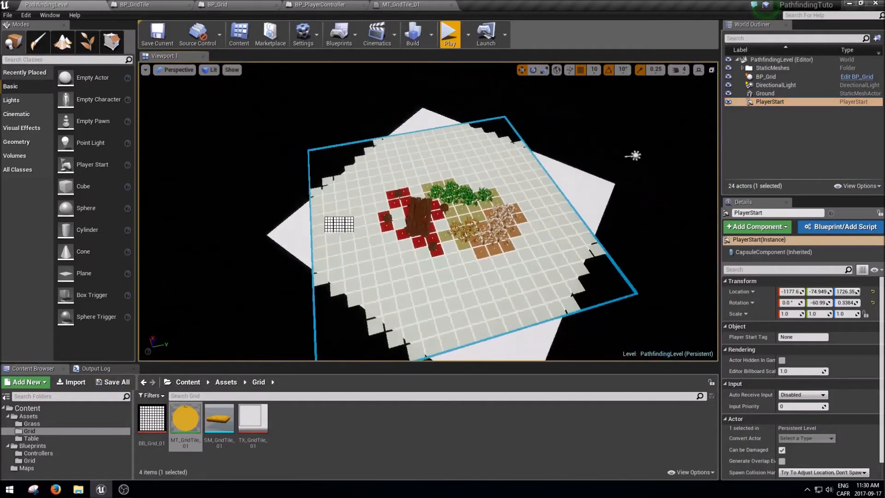
Play PathfindingLevel again and select many separate tiles to check whether several can stay selected, ending the session when done
left_click(413, 4)
left_click(320, 5)
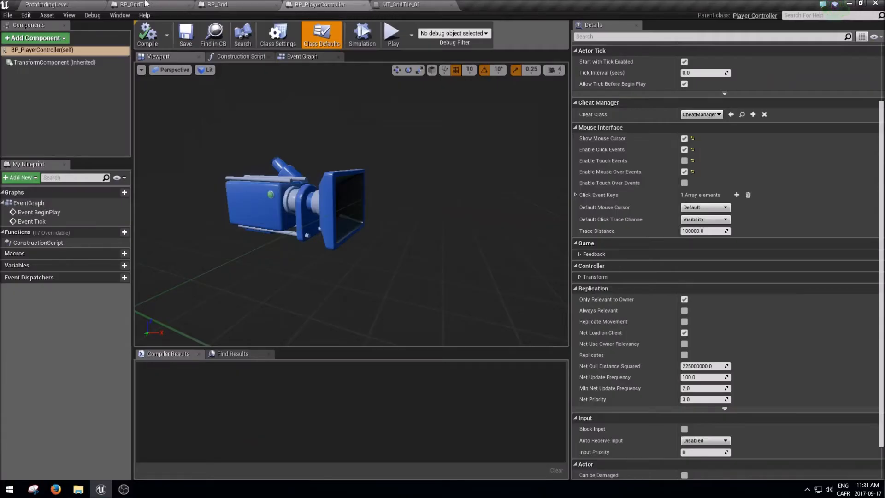
left_click(68, 4)
left_click(450, 37)
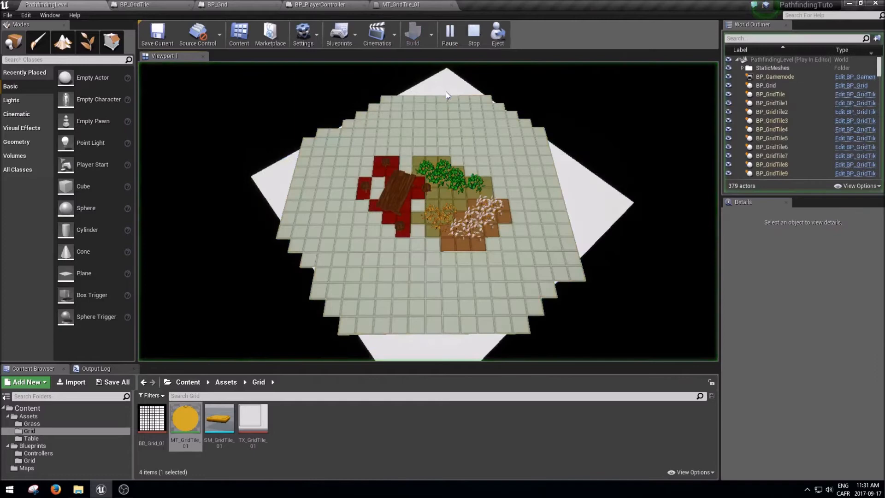
left_click(527, 204)
left_click(518, 272)
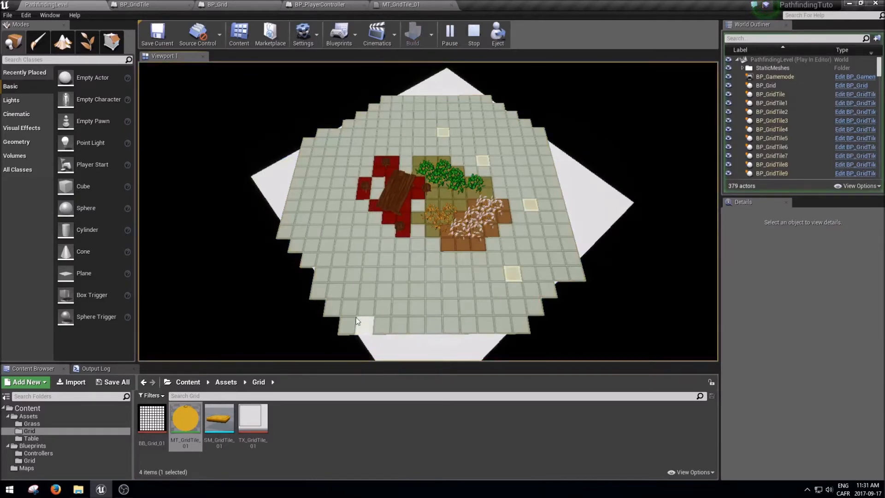
left_click(400, 274)
left_click(432, 245)
left_click(462, 245)
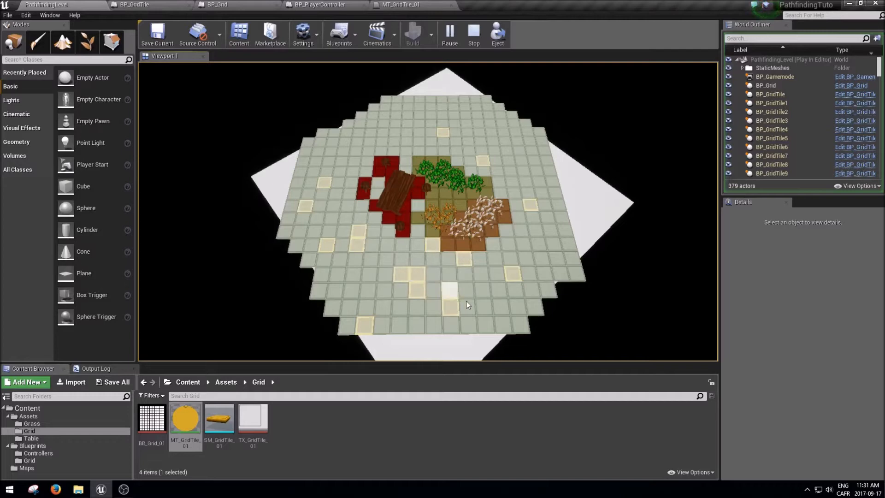
key("Escape")
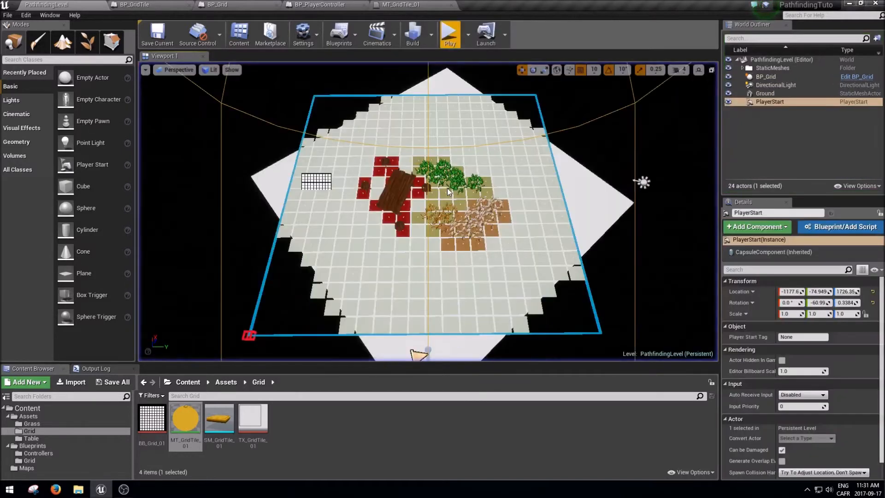
Examine BP_GridTile's Event Graph, focusing on how On Clicked, Event_SelectTile and Event_DeselectTile set Is Selected
left_click(326, 4)
left_click(242, 3)
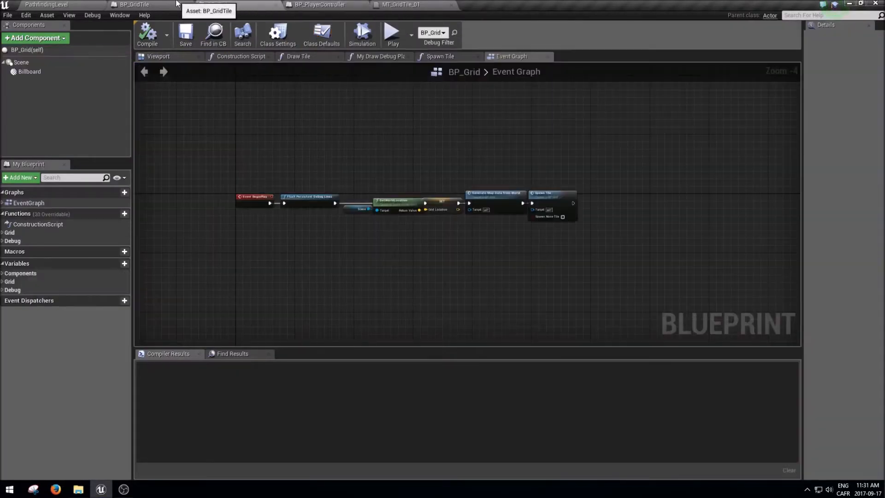
left_click(178, 4)
left_click(216, 4)
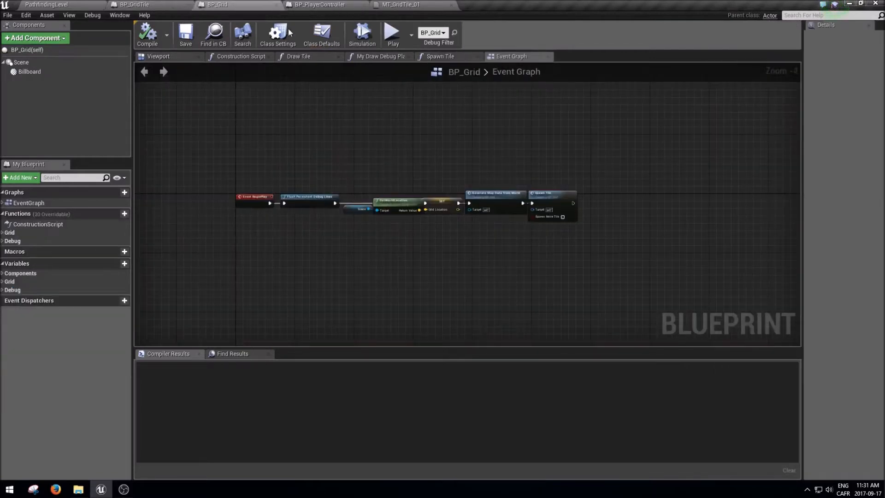
left_click(135, 4)
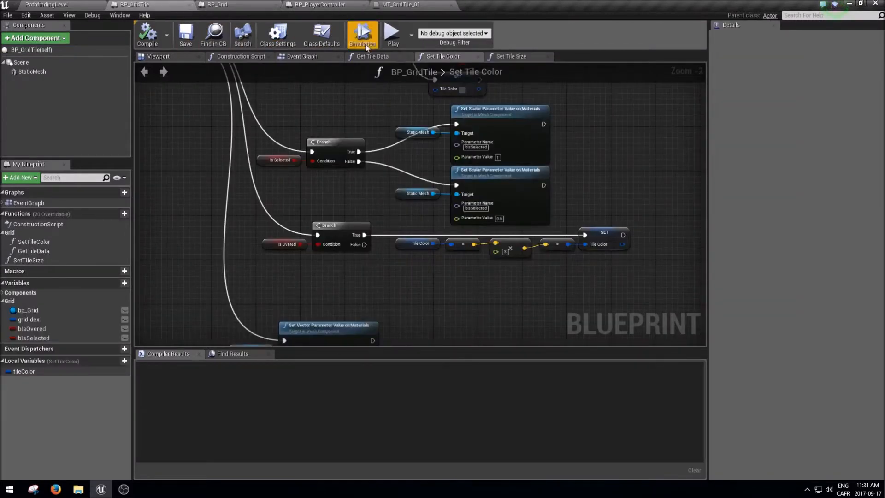
left_click(298, 56)
right_click_drag(373, 247, 436, 246)
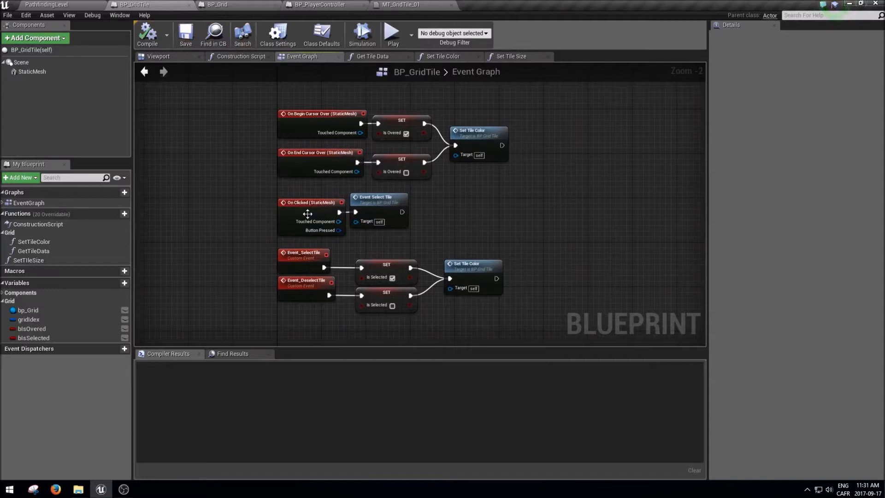
scroll(307, 219, "up", 1)
left_click(469, 211)
left_click(385, 196)
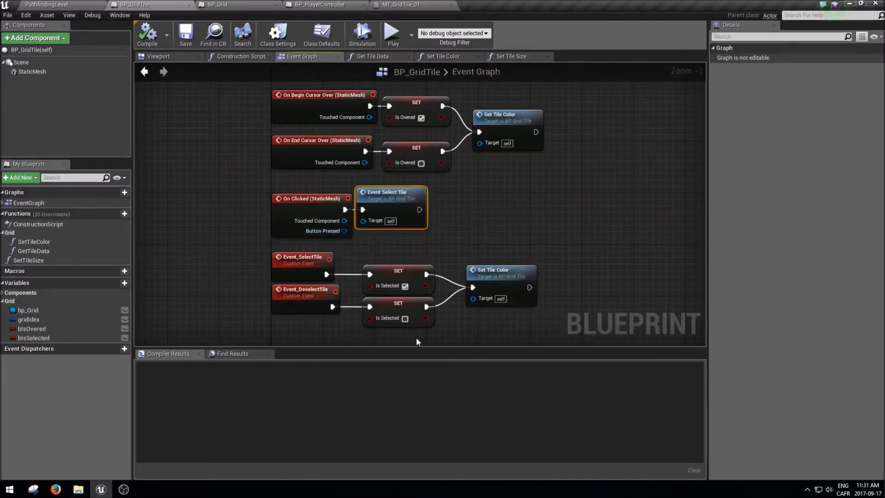
left_click_drag(279, 313, 394, 321)
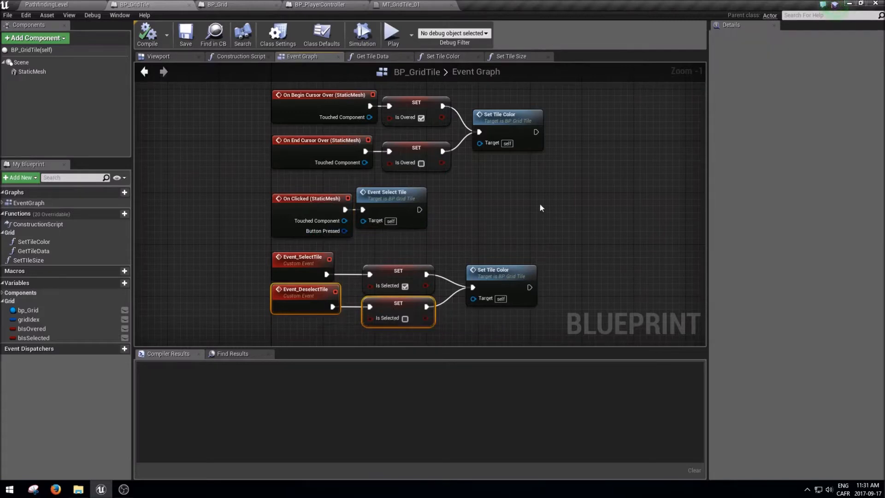
right_click_drag(531, 206, 490, 196)
left_click_drag(521, 215, 467, 238)
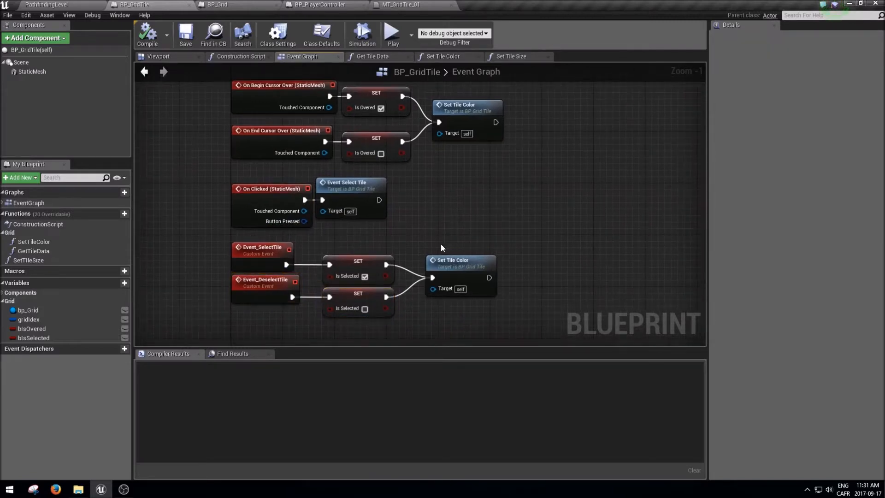
left_click_drag(483, 317, 509, 319)
left_click_drag(518, 191, 559, 236)
Add a new variable named selectedTile to the BP_Grid blueprint
left_click(217, 4)
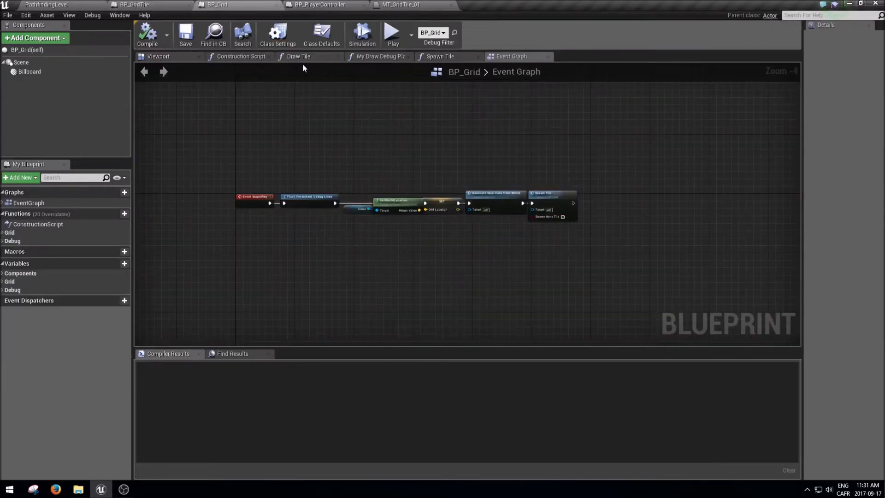
left_click(9, 281)
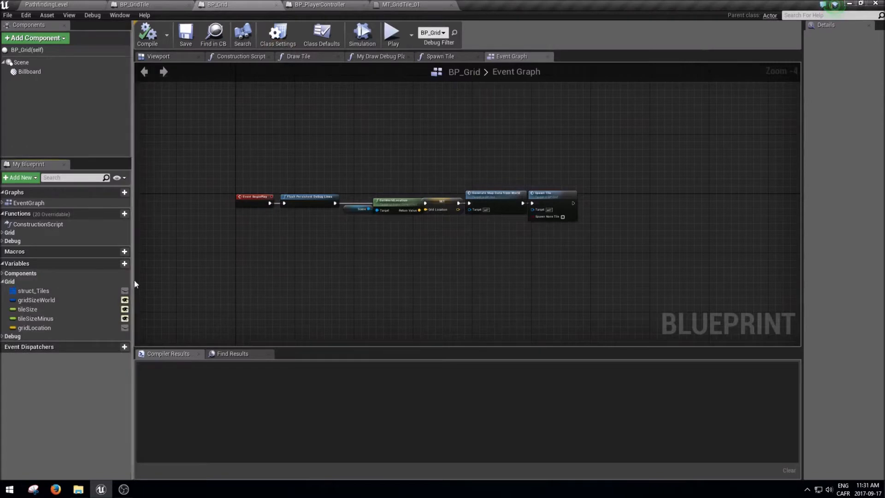
left_click(117, 263)
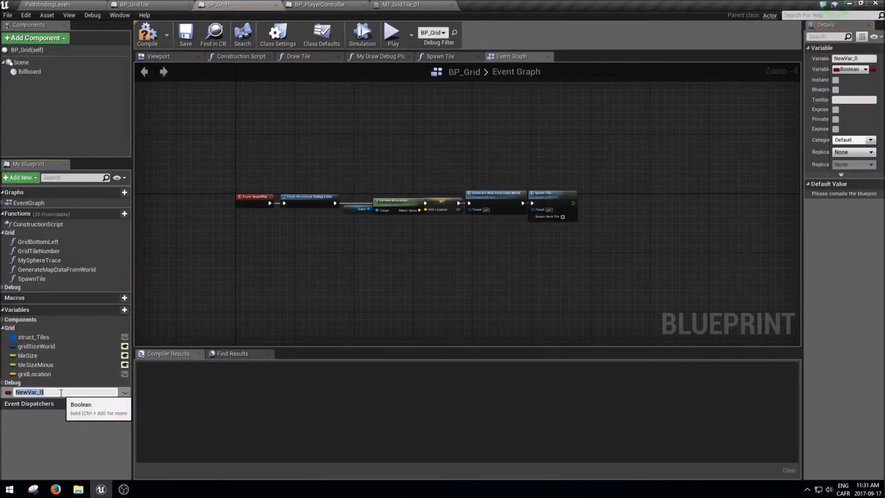
type("selectedTile")
key("Return")
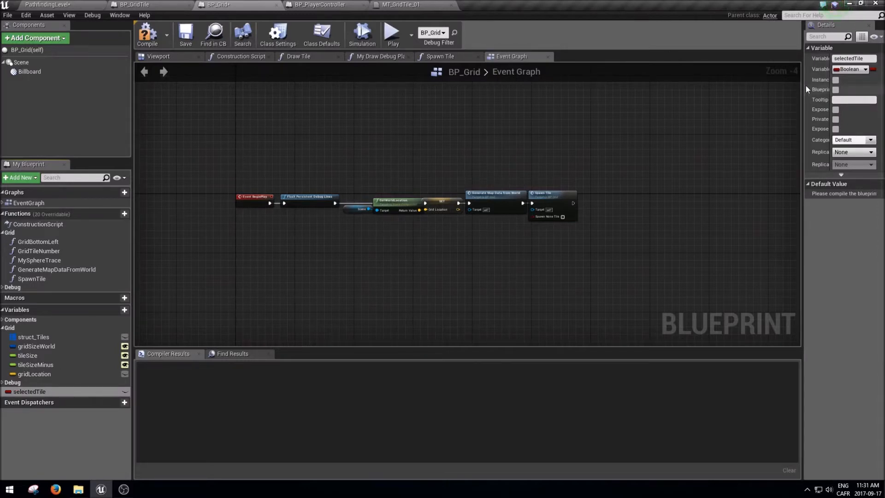
Set selectedTile's variable type to BP Grid Tile, save BP_Grid, and place the variable in the Grid category
left_click_drag(803, 94, 745, 94)
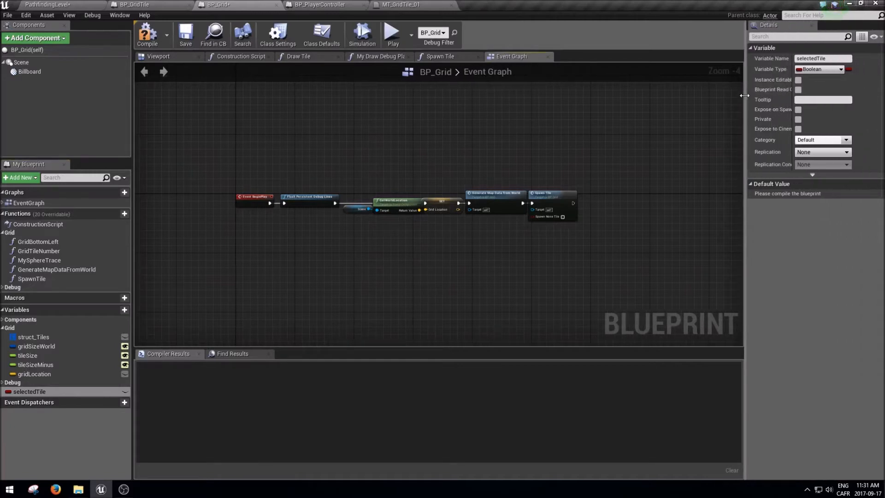
left_click(810, 69)
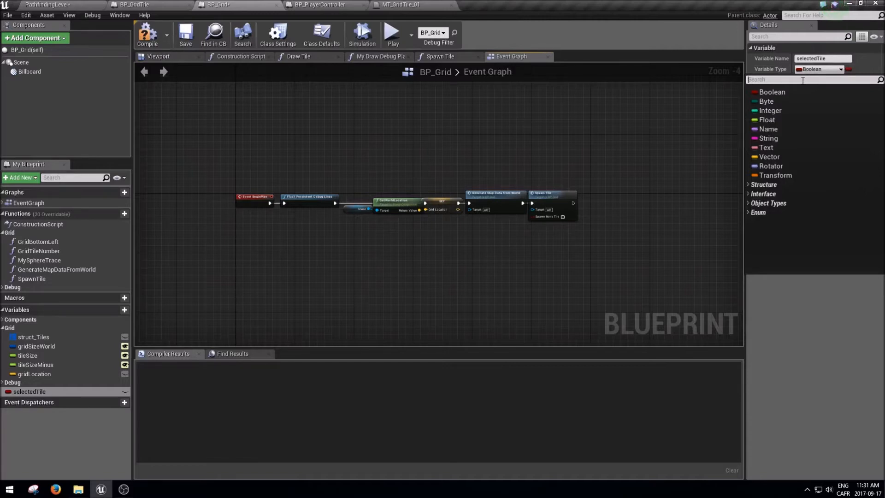
type("bp ti")
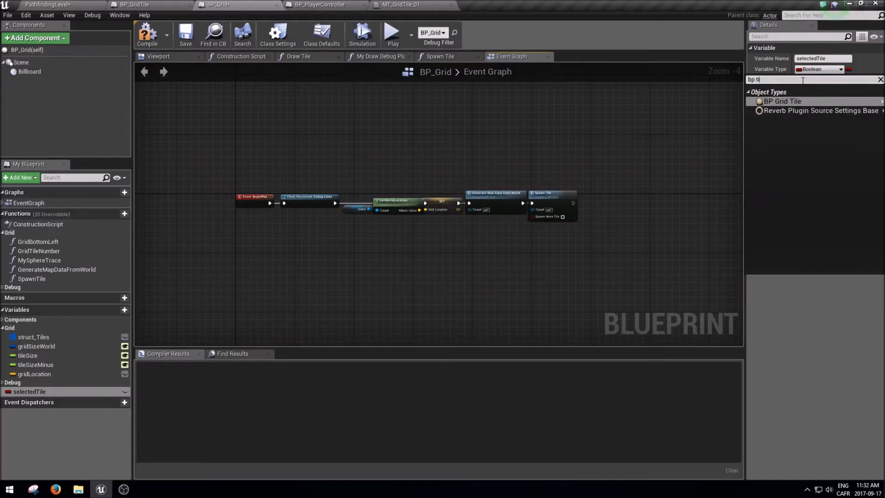
key("Return")
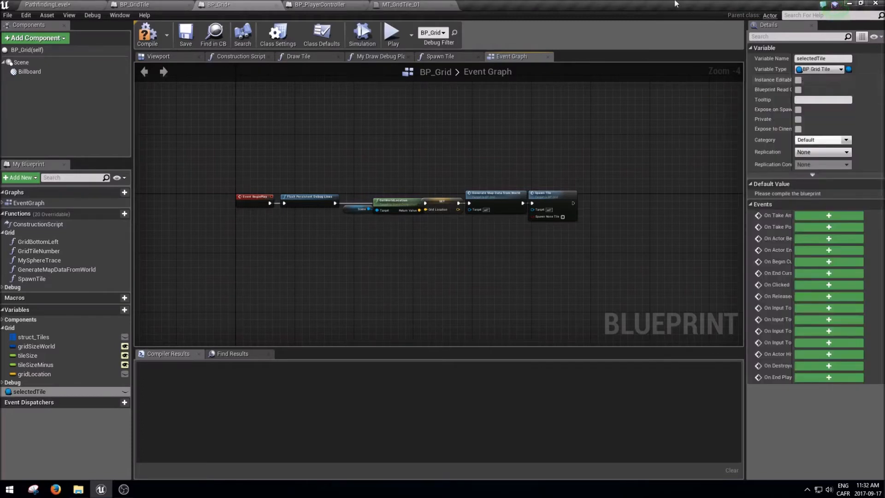
left_click(184, 39)
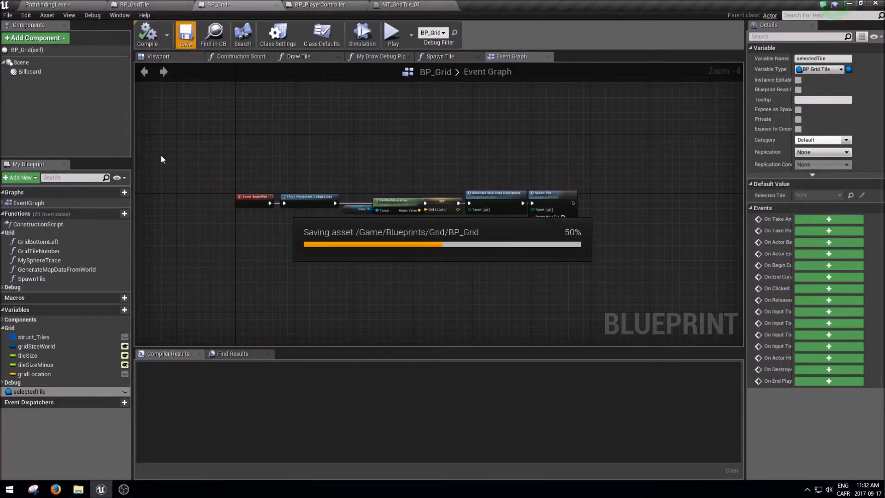
left_click_drag(20, 392, 28, 338)
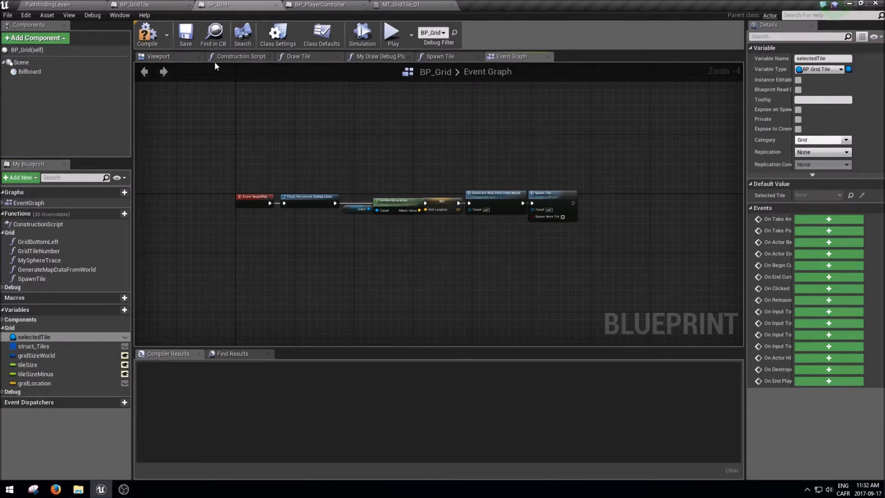
Add a custom event named Event_NewTileSelected below Event BeginPlay in BP_Grid's Event Graph, lined up with the BeginPlay node
right_click_drag(419, 189, 499, 161)
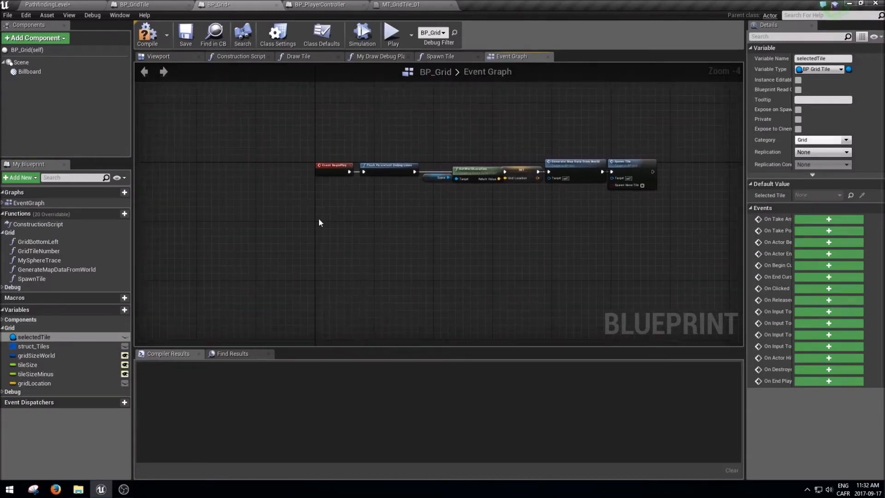
scroll(295, 247, "up", 1)
right_click_drag(404, 251, 311, 245)
right_click(305, 246)
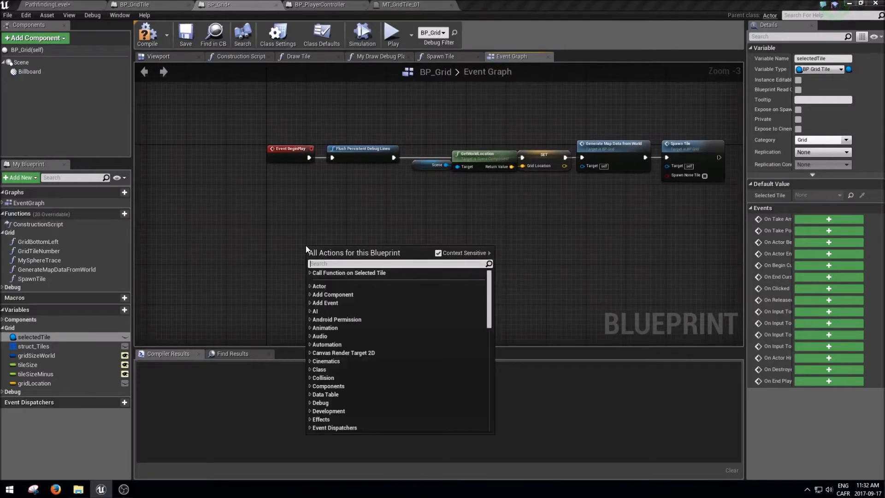
type("custom ev")
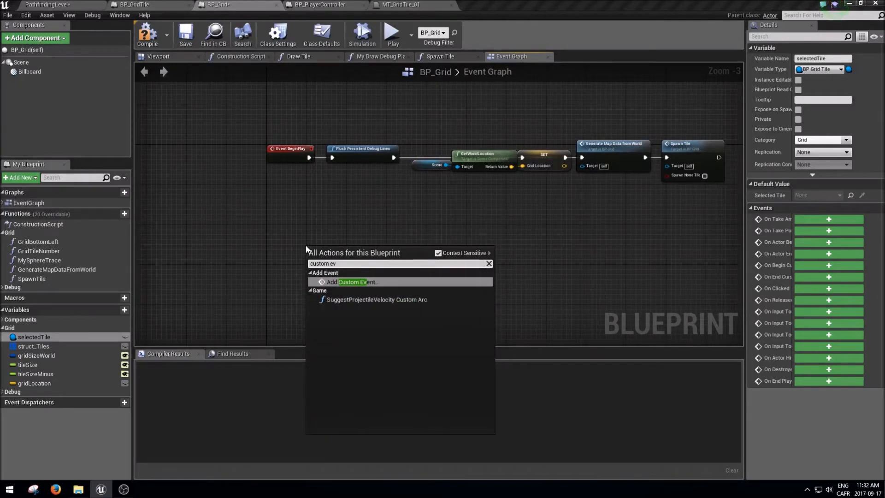
key("Return")
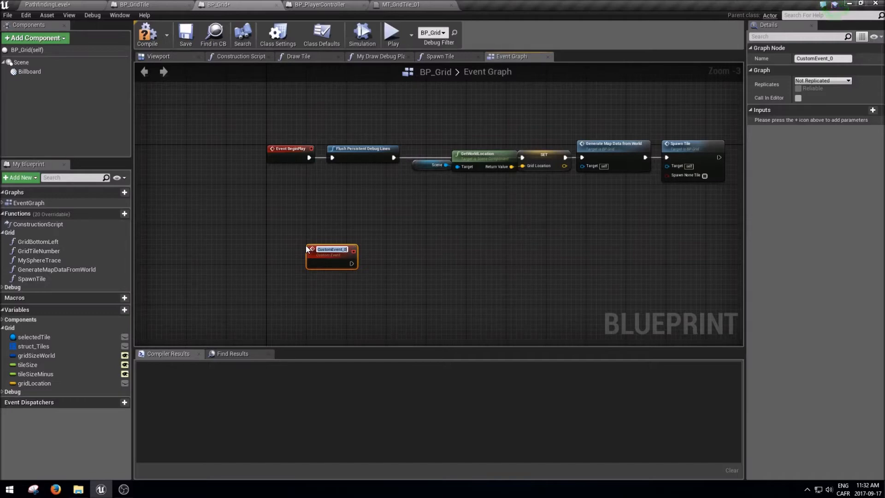
type("Event_NewTileSelected")
key("Return")
left_click_drag(319, 256, 289, 246)
scroll(304, 246, "up", 3)
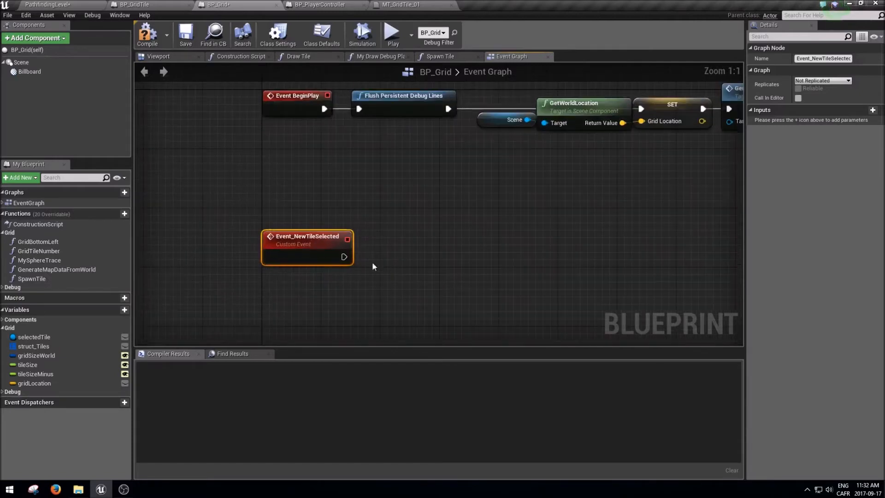
Give Event_NewTileSelected an input named selectedTile of type BP Grid Tile and save BP_Grid
right_click_drag(373, 267, 320, 234)
scroll(314, 233, "down", 1)
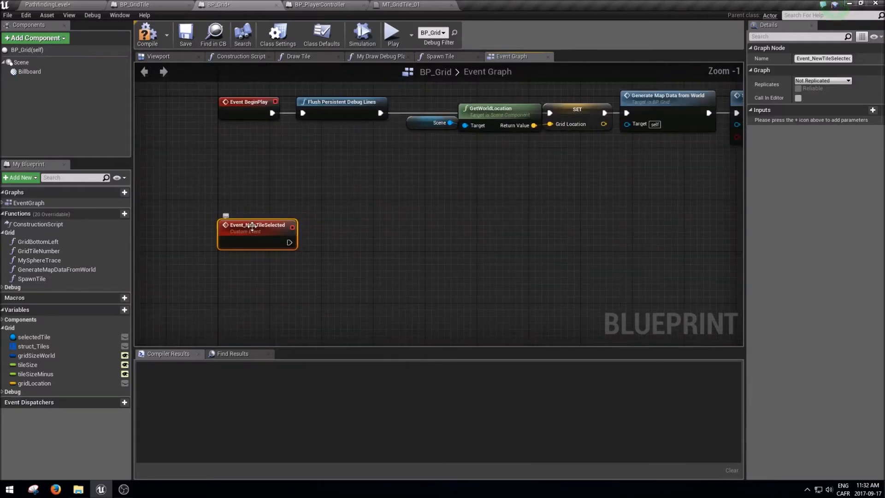
left_click(873, 110)
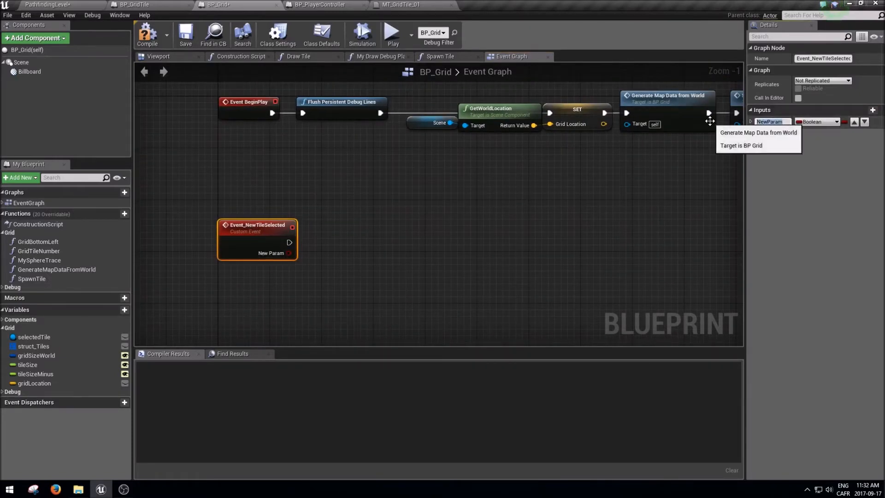
type("selectedTile")
key("Return")
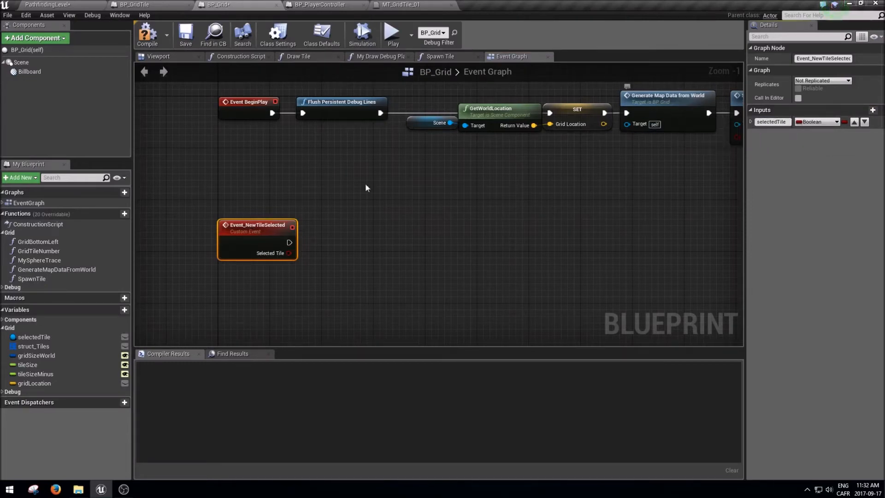
left_click(825, 123)
type("bp tile")
key("Return")
key("Return")
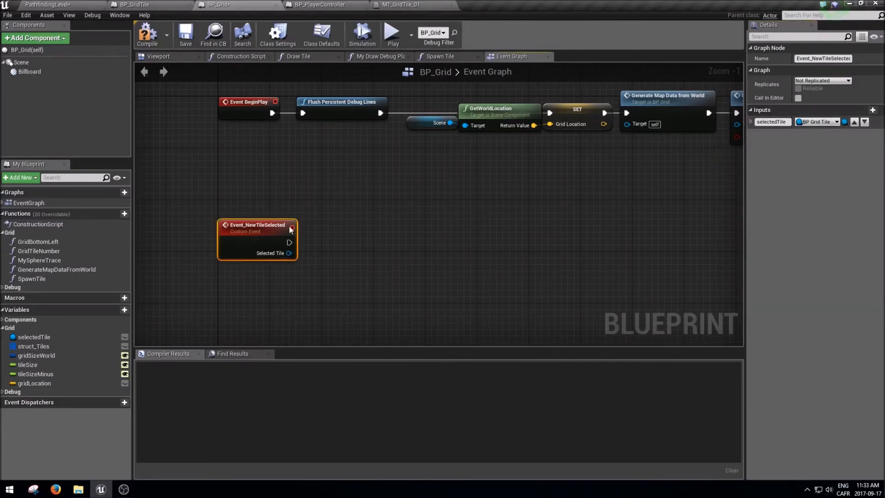
left_click(187, 37)
left_click_drag(288, 253, 308, 272)
left_click(333, 244)
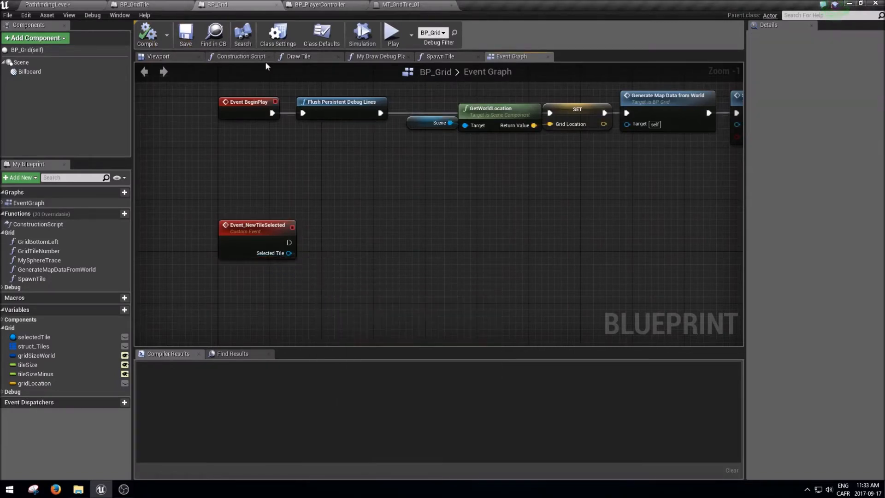
In BP_GridTile's Event Graph, shift the On Clicked, Event_SelectTile and Event_DeselectTile nodes down slightly, away from the cursor-over nodes
left_click(170, 4)
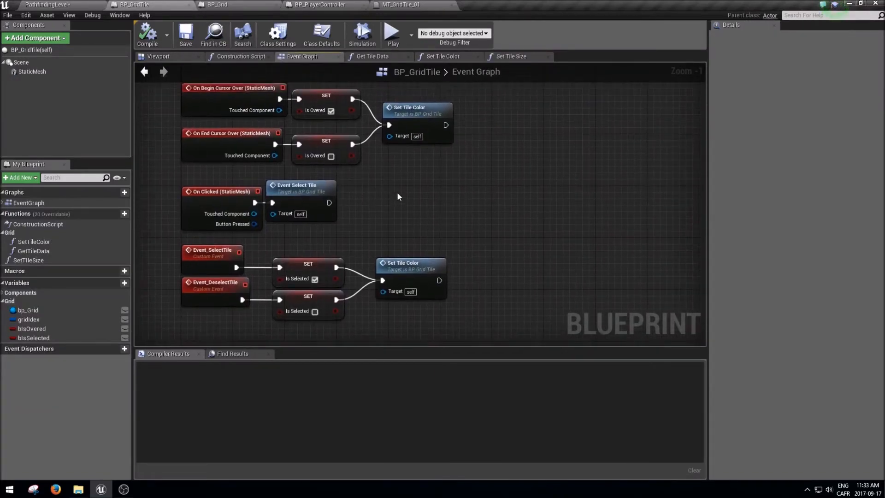
left_click_drag(493, 175, 210, 306)
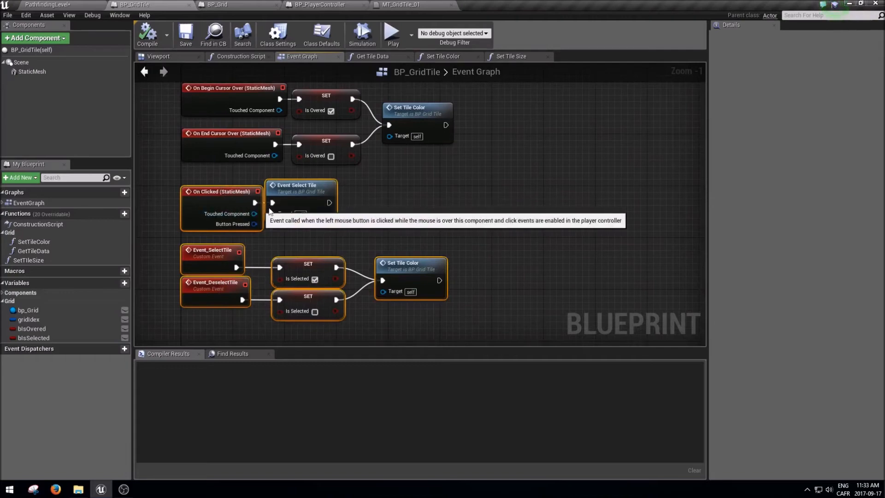
left_click_drag(225, 201, 227, 219)
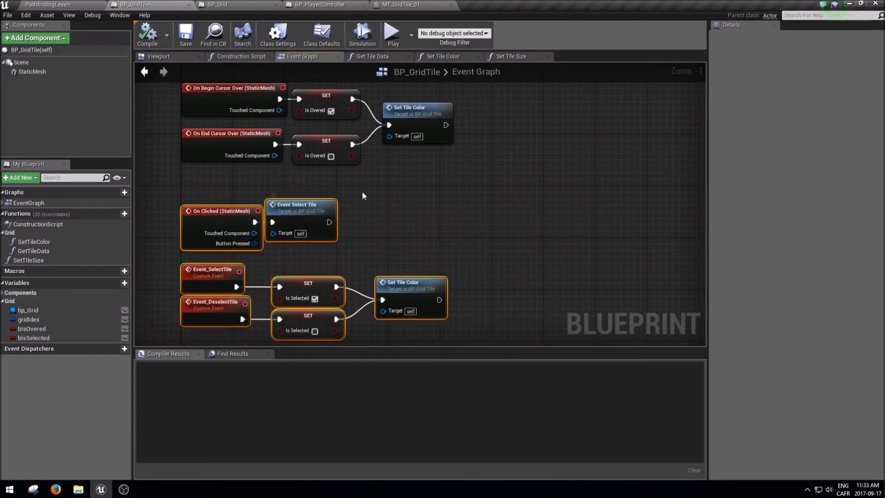
left_click(325, 222)
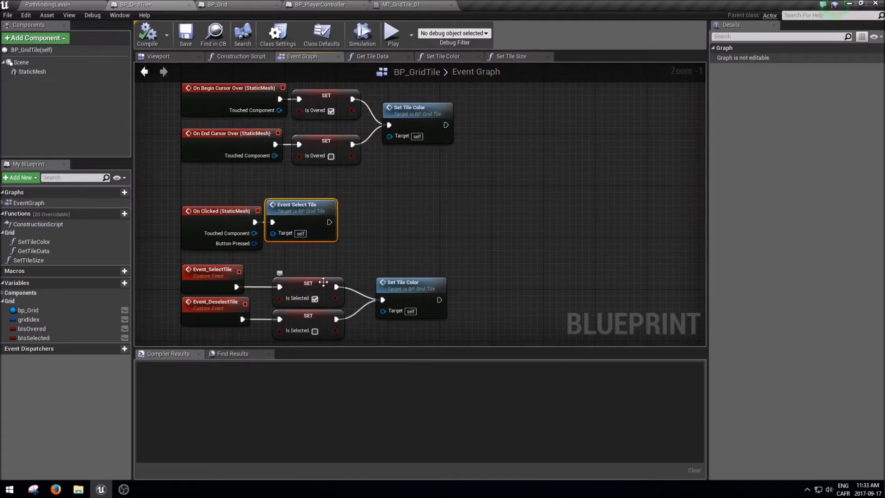
Add a bp_Grid getter beside Event Select Tile and call Event New Tile Selected on it
left_click_drag(42, 309, 438, 231)
left_click(377, 243)
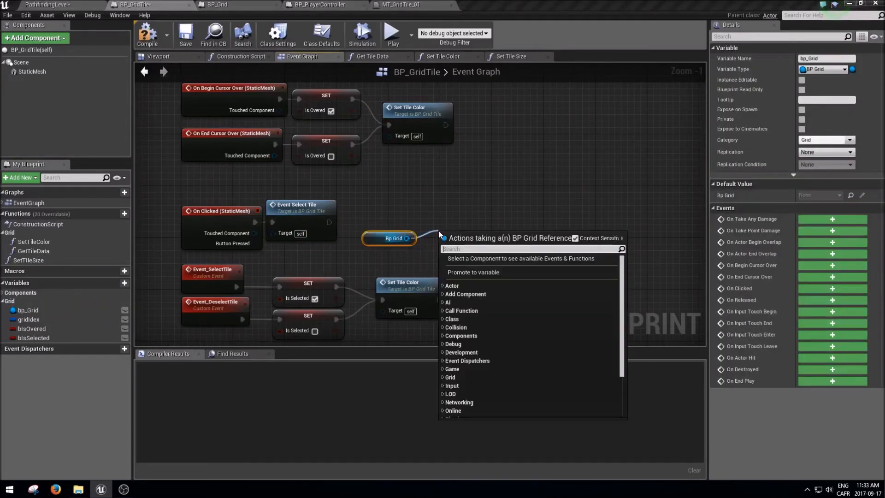
type("new")
key("Return")
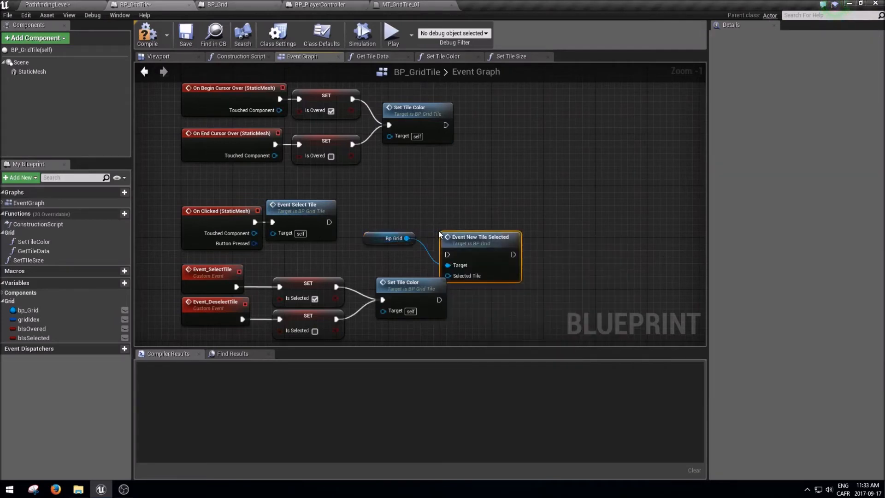
Connect Event Select Tile's execution output to Event New Tile Selected, and straighten that node and the Bp Grid getter
left_click_drag(329, 221, 447, 248)
left_click_drag(466, 238, 467, 205)
key("q")
left_click(385, 239)
key("q")
left_click_drag(474, 255, 408, 222)
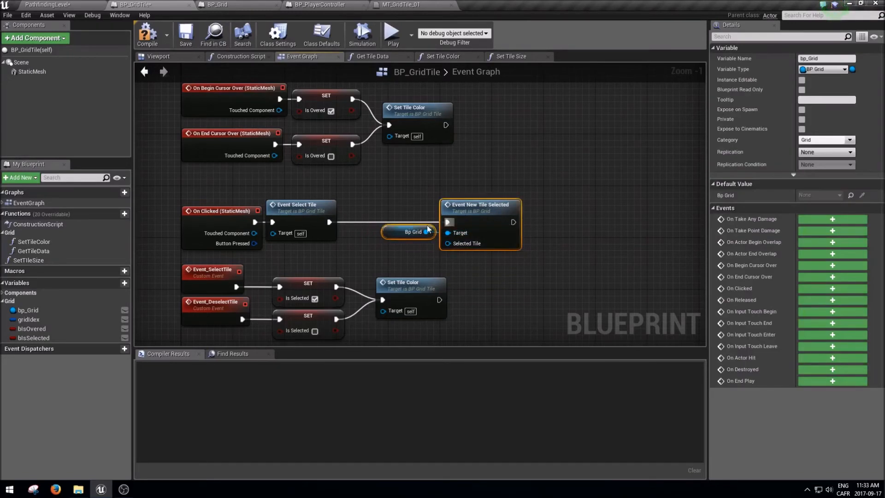
Feed a Self reference into Event New Tile Selected's Selected Tile input, then compile and save BP_GridTile
left_click_drag(404, 257, 357, 246)
type("self")
key("Return")
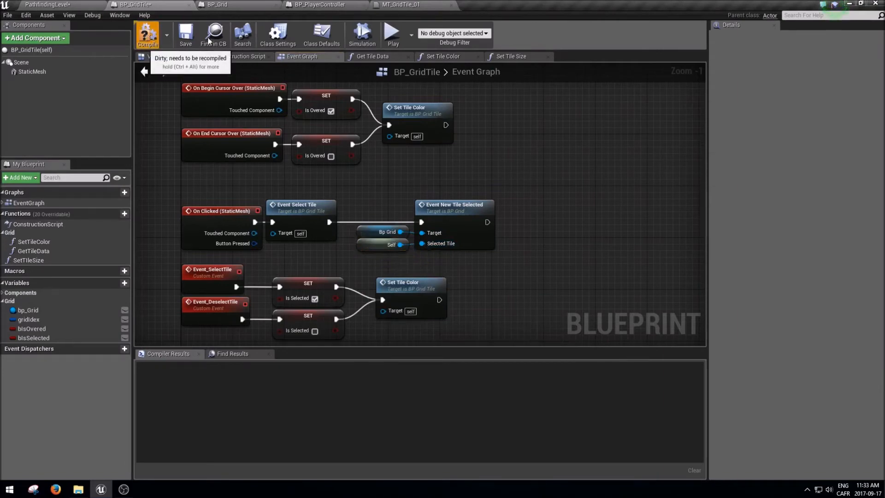
left_click(186, 34)
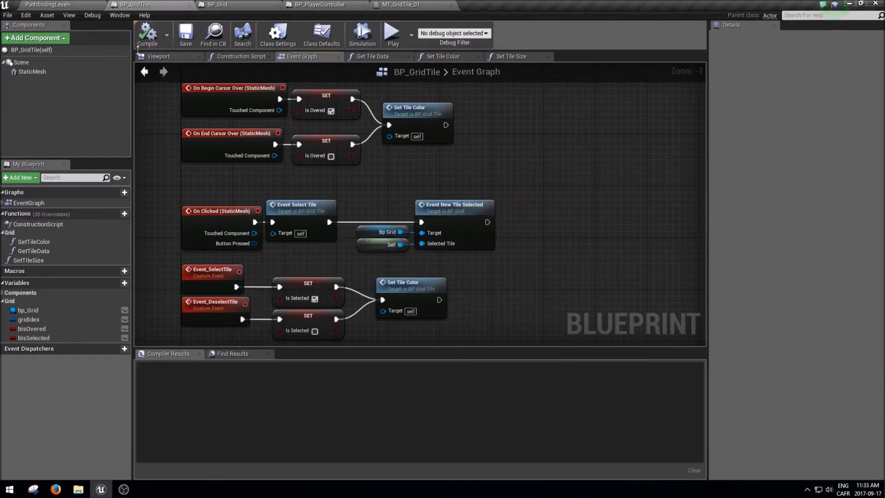
In BP_Grid's Event Graph, place a selectedTile getter beside Event_NewTileSelected and feed it into an IsValid node with execution pins
left_click(77, 4)
left_click(136, 4)
left_click(258, 5)
right_click_drag(293, 252, 265, 233)
mouse_move(260, 234)
left_mouse_down()
mouse_move(309, 282)
mouse_move(261, 233)
left_mouse_up()
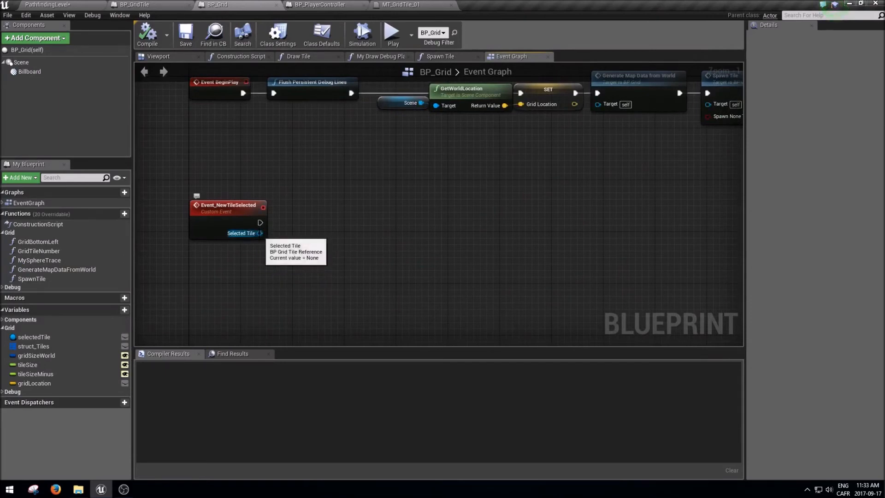
left_click_drag(29, 337, 293, 239)
left_click(302, 244)
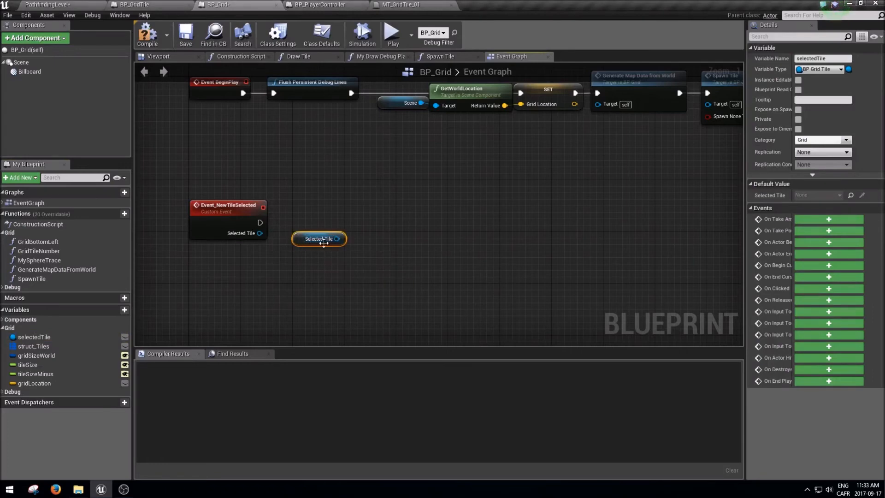
left_click_drag(337, 239, 359, 233)
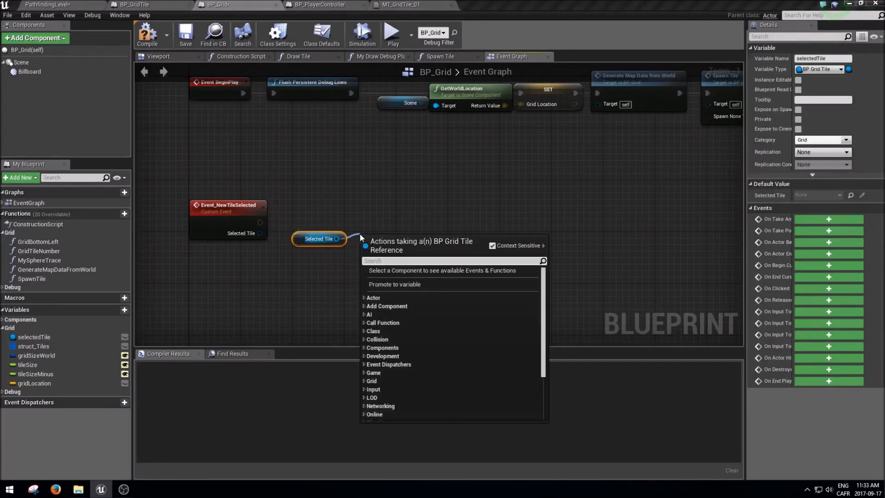
type("is")
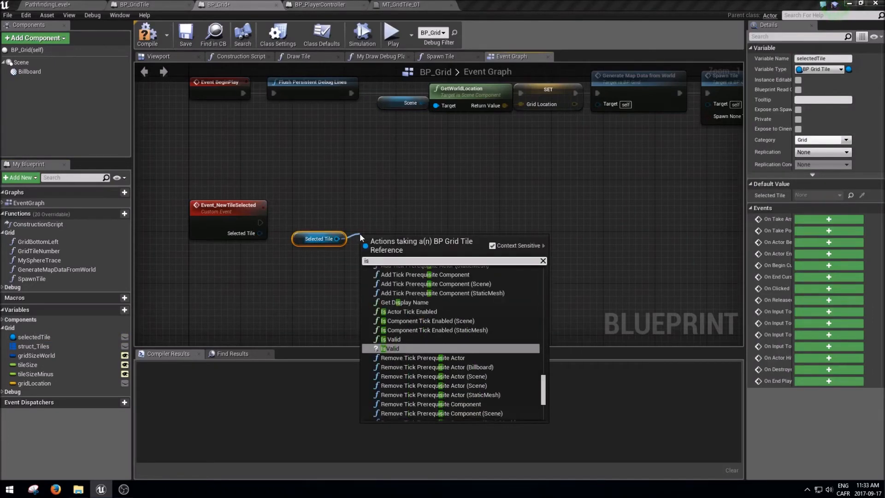
type(" valid")
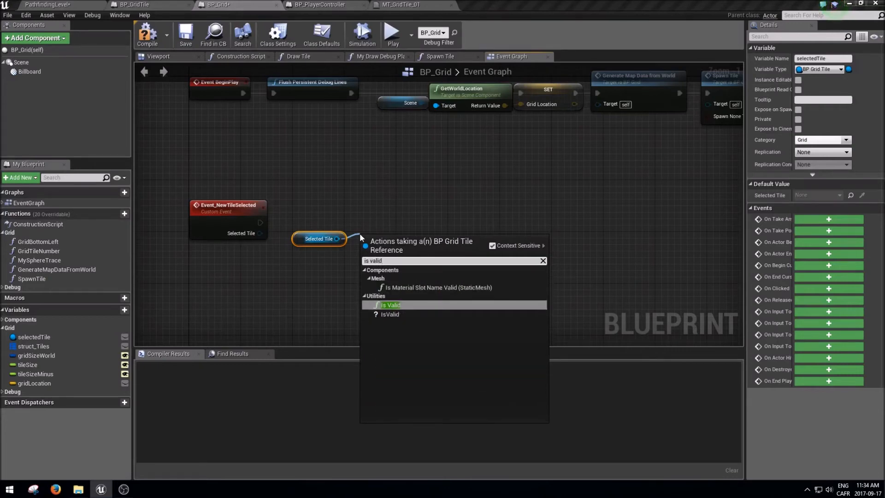
key("Down")
key("Return")
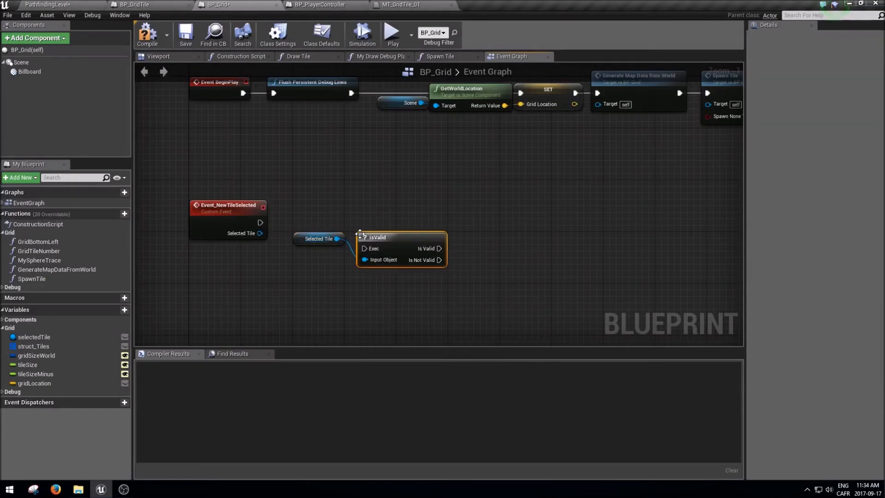
Connect Event_NewTileSelected's execution output to IsValid, straighten the connection, and move IsValid and the Selected Tile getter closer to the event
left_click_drag(260, 223, 364, 210)
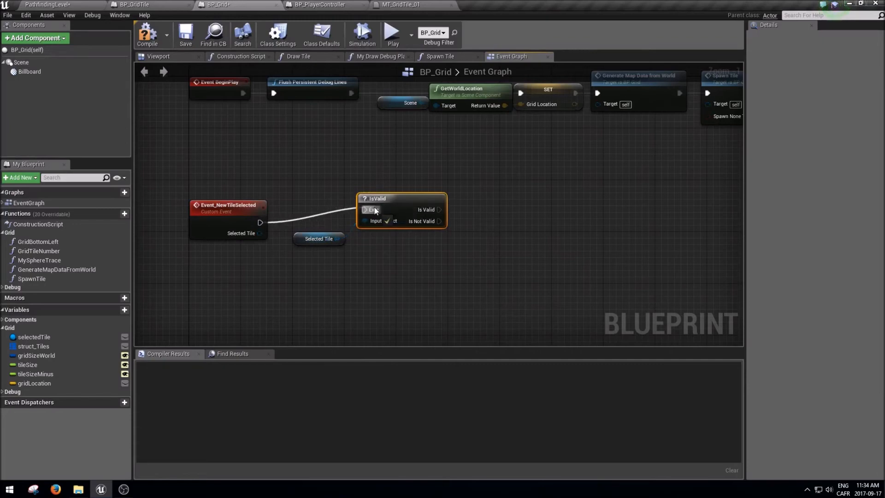
key("q")
right_click(364, 234)
left_click(414, 275)
left_click_drag(323, 208, 324, 206)
key("Right")
key("Right")
left_click_drag(407, 292, 348, 237)
key("Left")
key("Left")
key("Left")
key("Left")
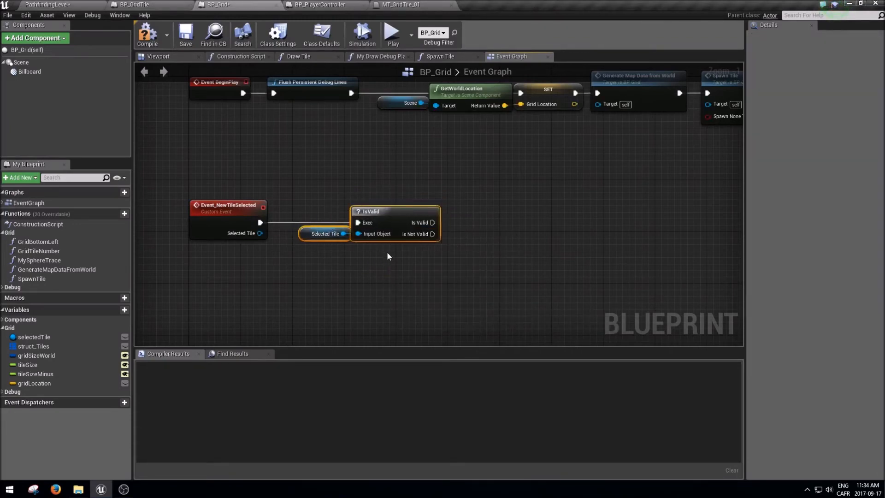
left_click(431, 268)
Try a pure Is Valid check on Selected Tile feeding a Branch as an alternative, and delete both nodes
mouse_move(413, 222)
left_mouse_down()
mouse_move(467, 198)
mouse_move(451, 243)
mouse_move(426, 216)
left_mouse_up()
left_click(336, 257)
left_click_drag(323, 234, 346, 273)
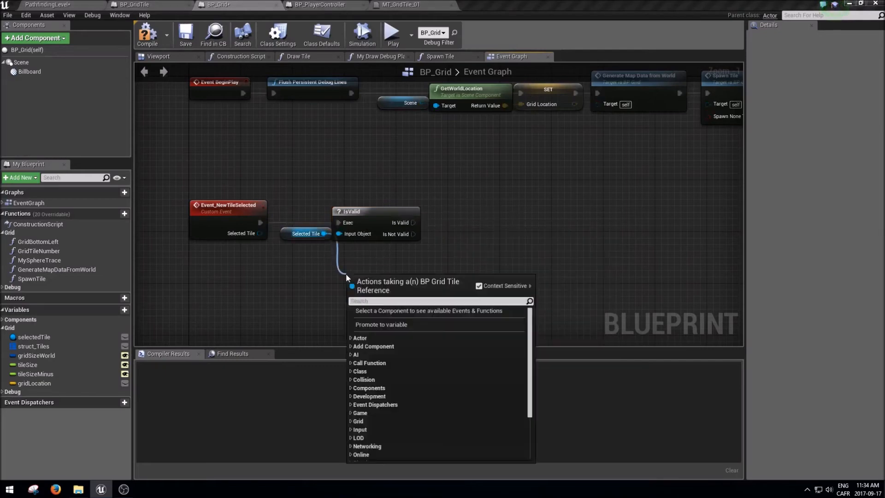
type("is valid")
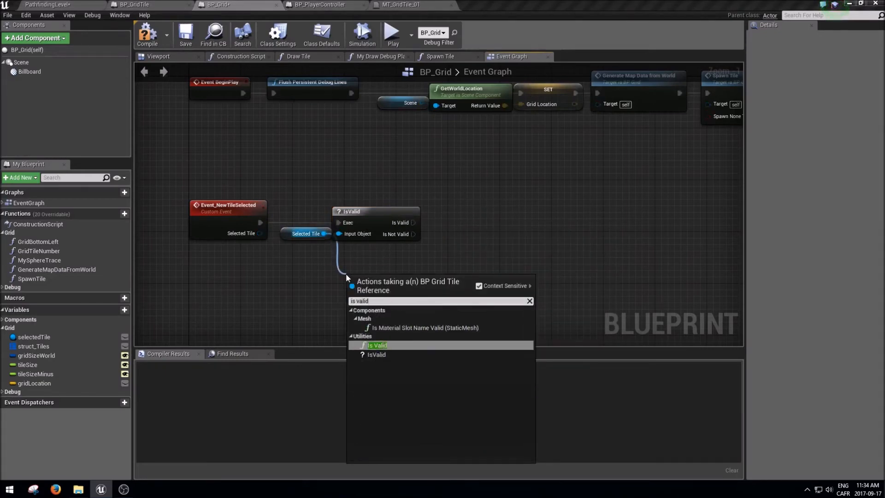
key("Return")
left_click_drag(379, 272, 443, 259)
type("branch")
key("Return")
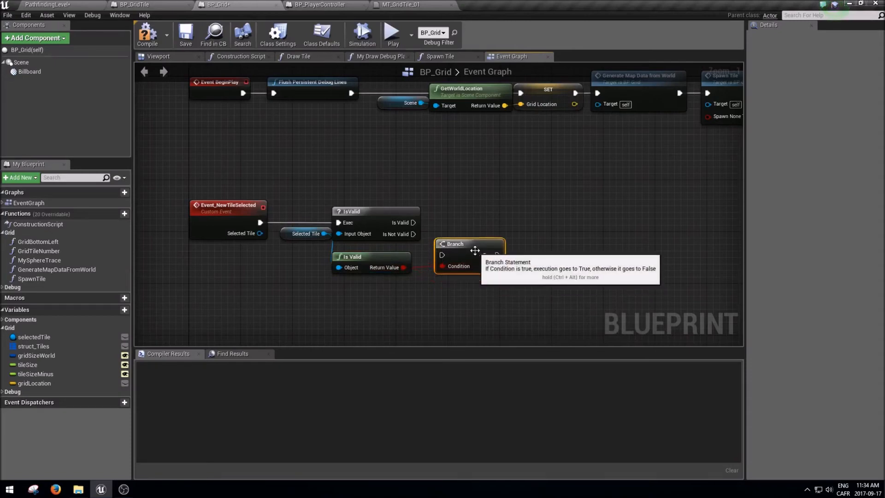
left_click_drag(497, 255, 530, 291)
left_click(482, 342)
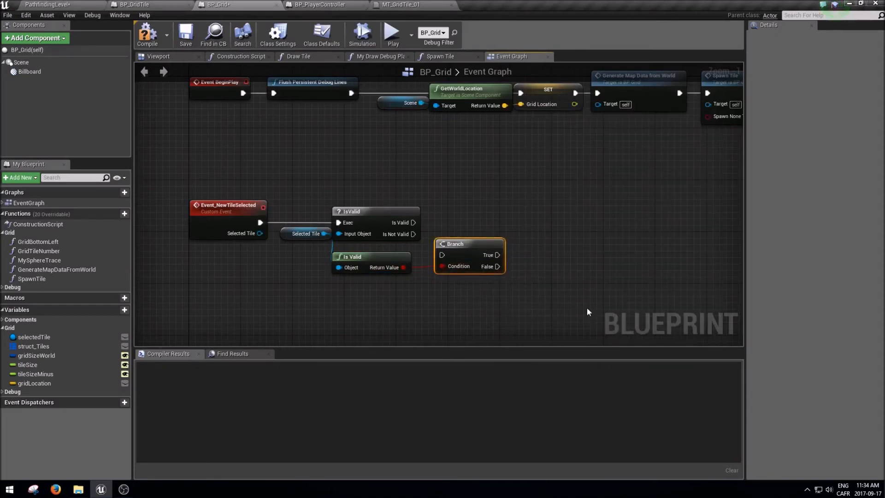
left_click_drag(537, 306, 385, 270)
key("Delete")
Duplicate the Selected Tile getter after IsValid and call Event Deselect Tile on it
right_click_drag(430, 264, 370, 261)
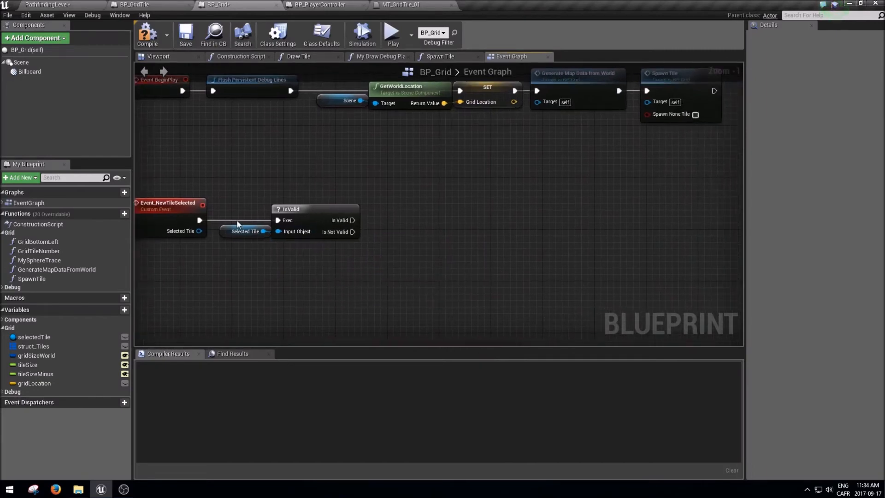
left_click(248, 236)
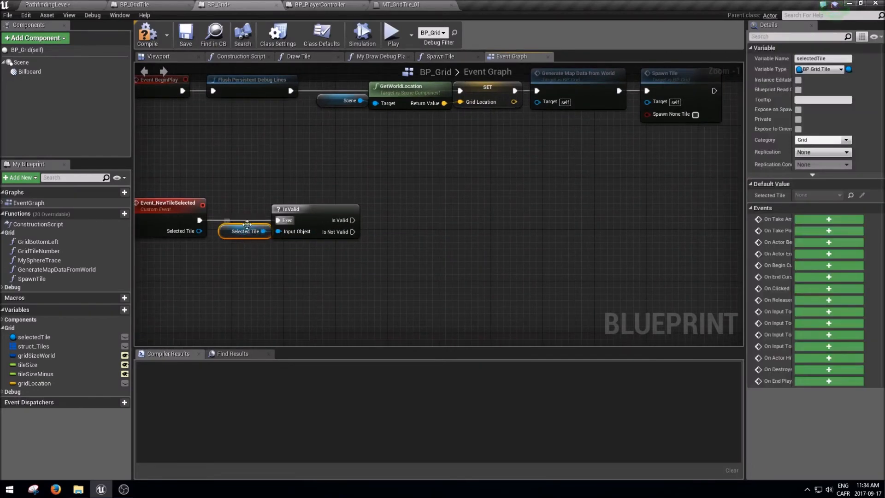
key("ctrl+v")
mouse_move(432, 223)
left_mouse_down()
mouse_move(385, 223)
mouse_move(440, 225)
left_mouse_up()
left_click(391, 223)
type("dele")
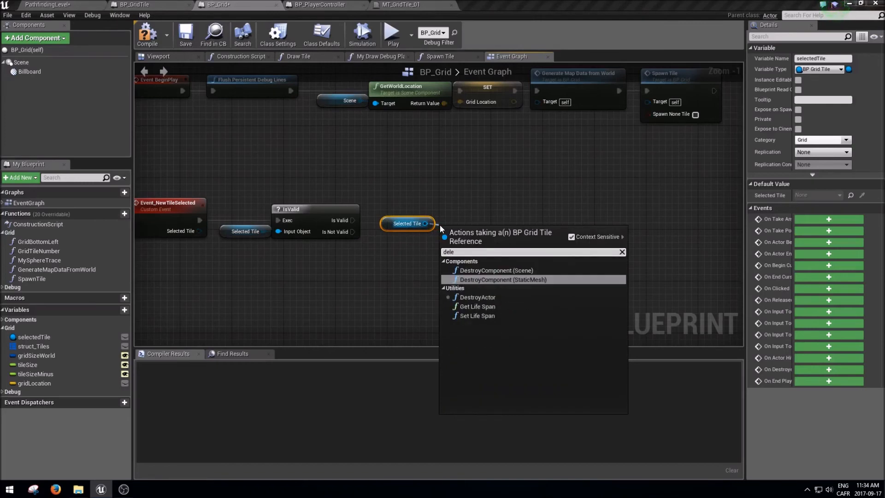
key("BackSpace")
key("BackSpace")
type("se")
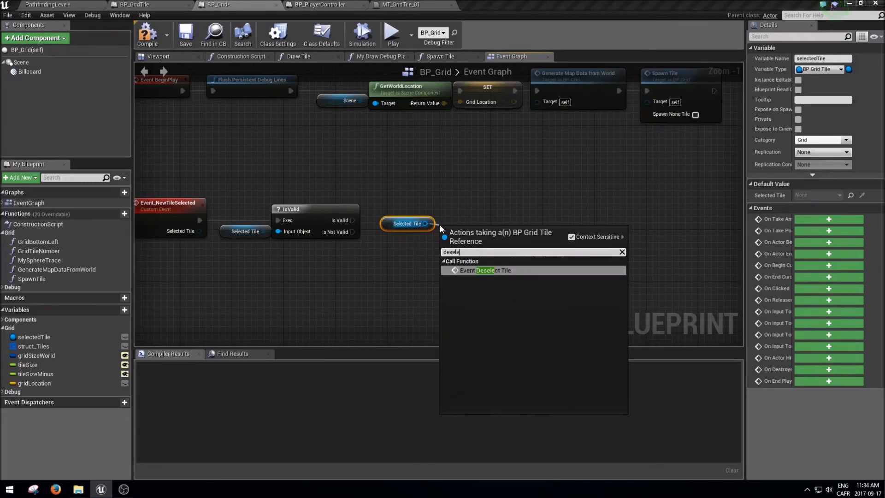
key("Return")
Connect IsValid's Is Valid output to Event Deselect Tile, straighten the connection, and move that node and its getter closer to IsValid
left_click_drag(485, 244, 485, 224)
left_click_drag(353, 221, 463, 215)
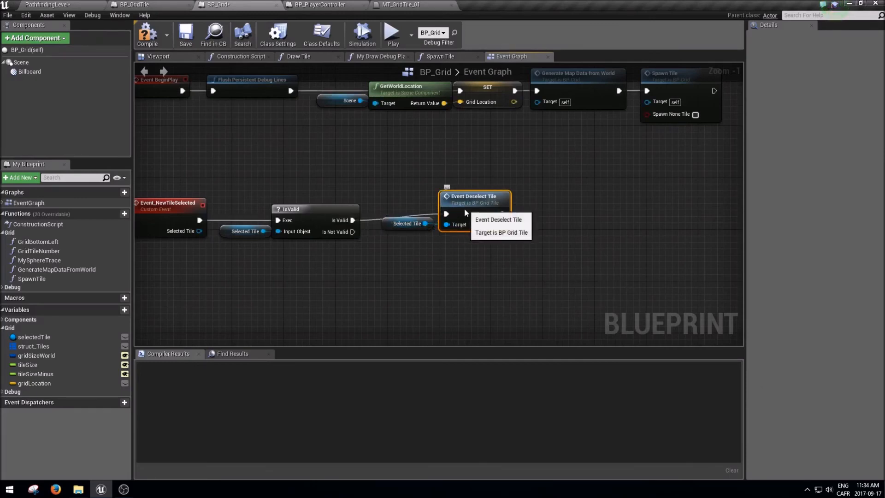
right_click(455, 231)
left_click(502, 273)
left_click_drag(481, 274, 416, 211)
key("Left")
key("Left")
key("Left")
left_click(431, 297)
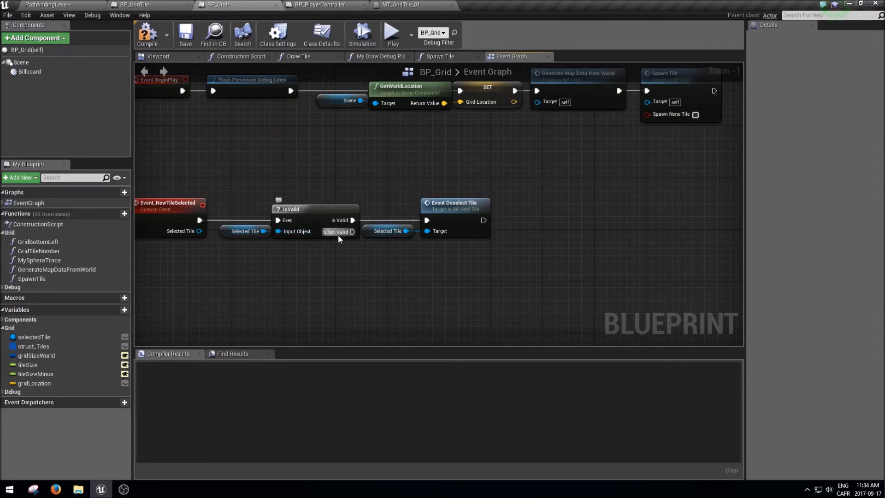
Add a selectedTile SET node after Event Deselect Tile and run it from both that node and IsValid's Is Not Valid output
left_click_drag(34, 337, 511, 234)
left_click(533, 242)
left_click_drag(353, 231, 516, 235)
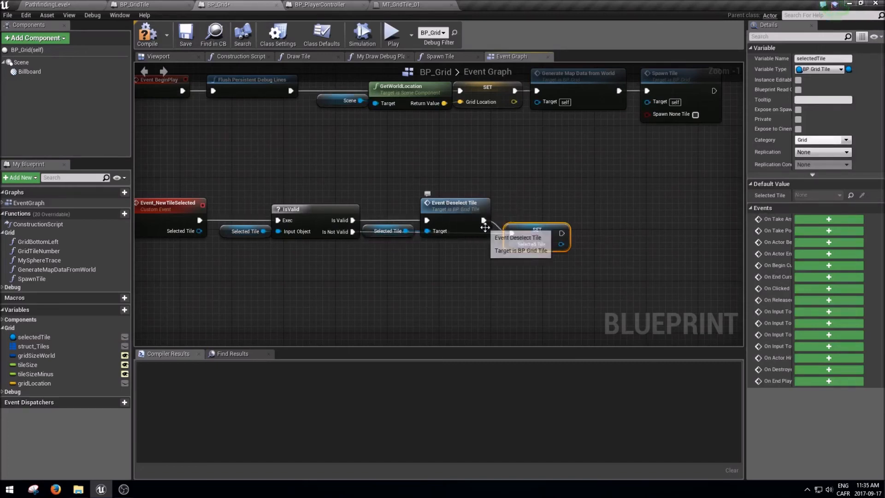
right_click(353, 232)
left_click(401, 277)
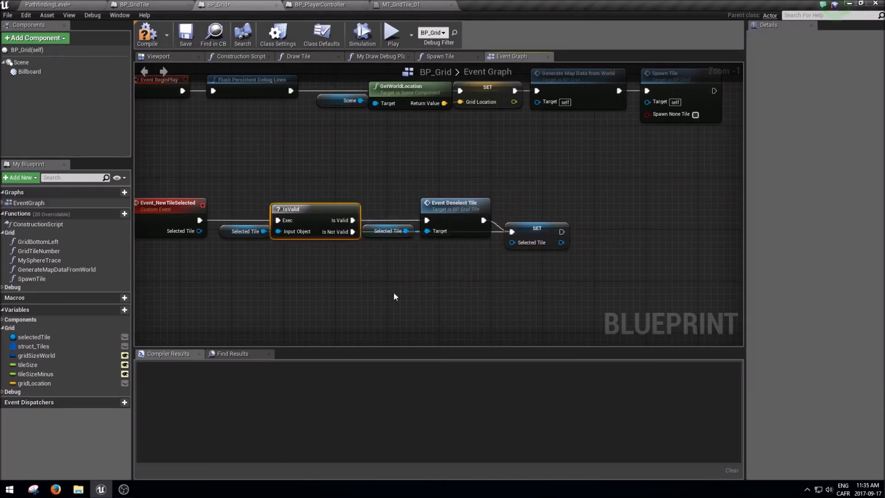
Feed the event's Selected Tile output into the SET node's Selected Tile input through a reroute node, and straighten the wire
left_click_drag(520, 247, 214, 247)
double_click(212, 231)
right_click(511, 242)
left_click(553, 282)
left_click(532, 247)
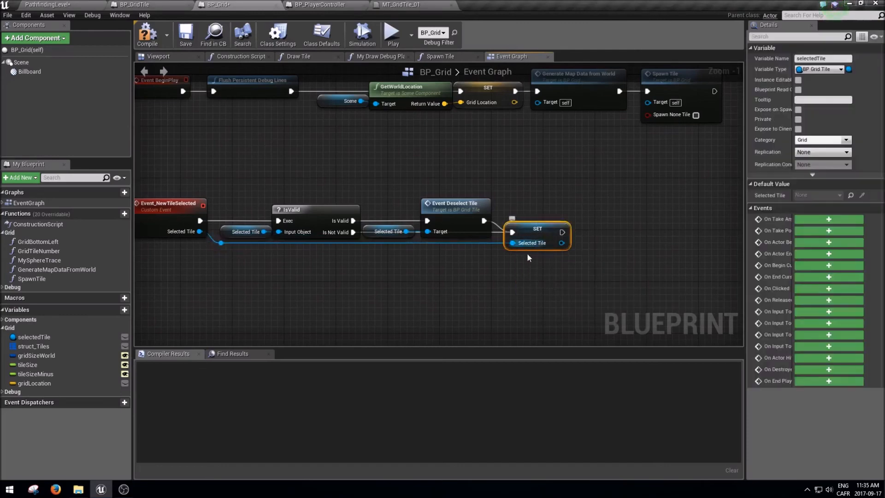
Save BP_Grid, return to PathfindingLevel, and save all modified content
left_click(186, 34)
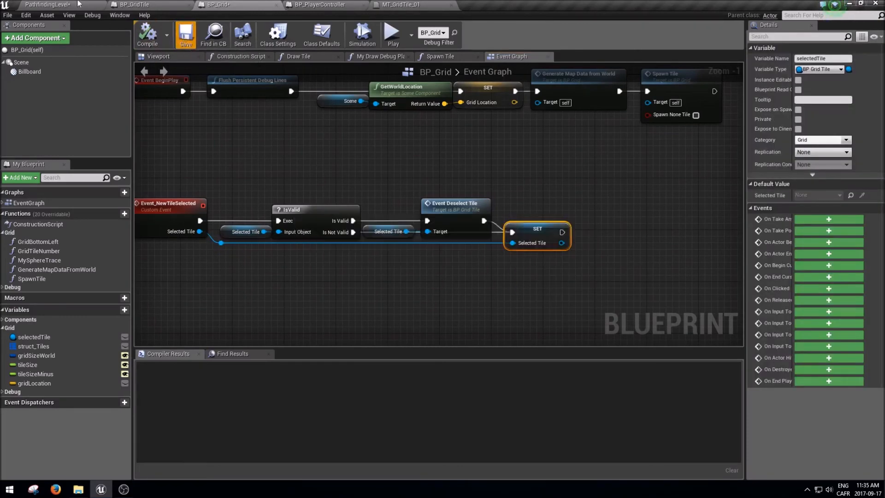
left_click(61, 4)
left_click(113, 382)
left_click(519, 329)
Play the level and select tiles all over the grid to check that only one stays selected, and stop the session
left_click(452, 33)
left_click(439, 115)
left_click(505, 150)
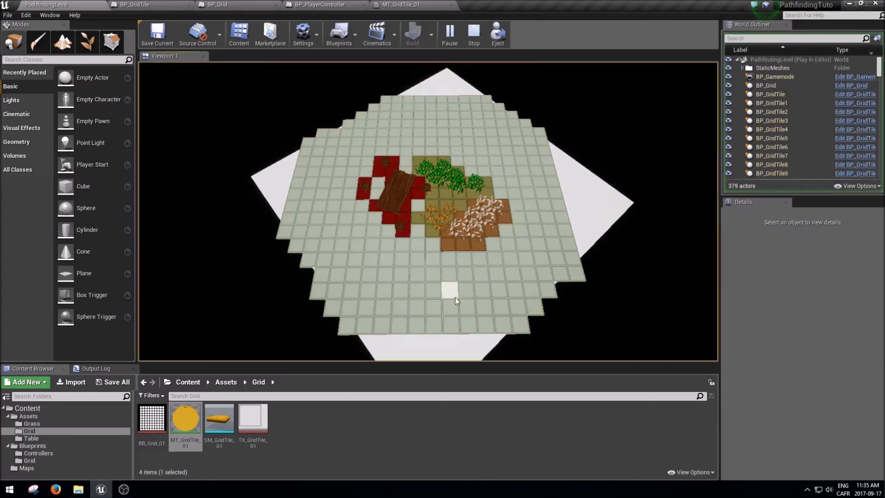
left_click(416, 244)
left_click(424, 296)
left_click(442, 203)
left_click(385, 268)
left_click(478, 240)
left_click(509, 259)
left_click(525, 191)
left_click(314, 162)
left_click(334, 275)
left_click(417, 291)
left_click(402, 260)
left_click(442, 204)
key("Escape")
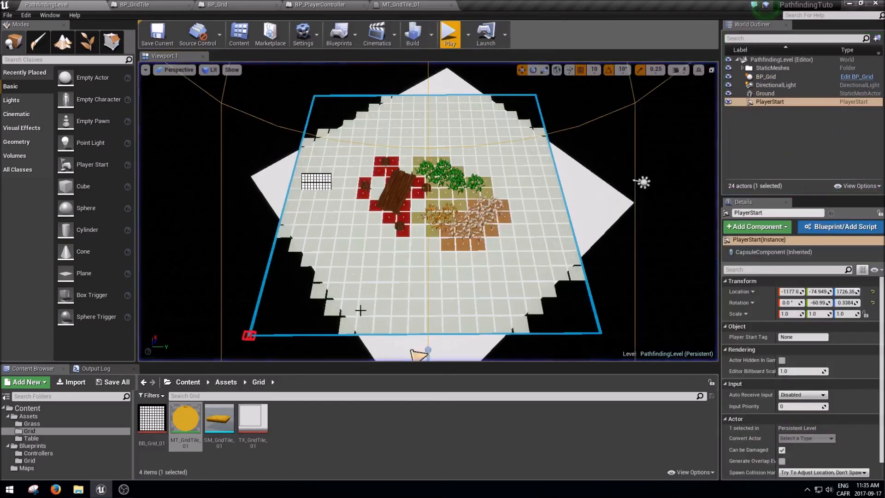
In MT_GridTile_01, set the TileColor parameter's default colour to white, apply the change, and close the material
double_click(185, 420)
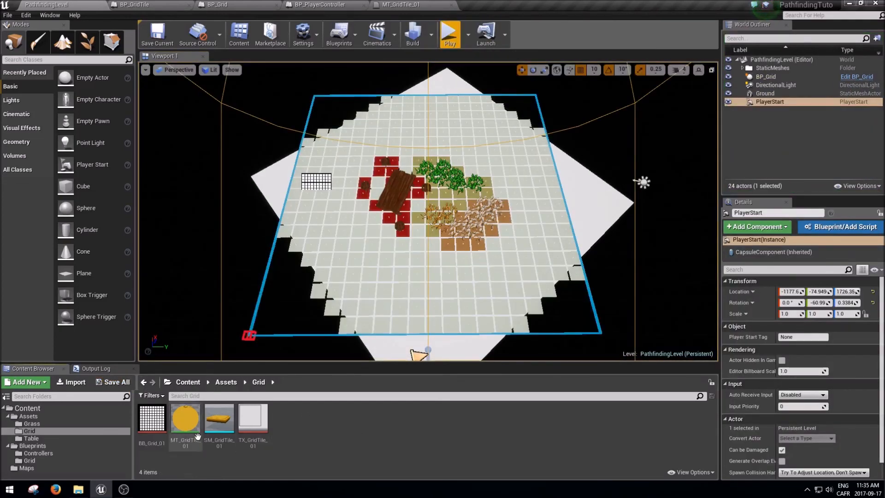
left_click(325, 216)
left_click(93, 338)
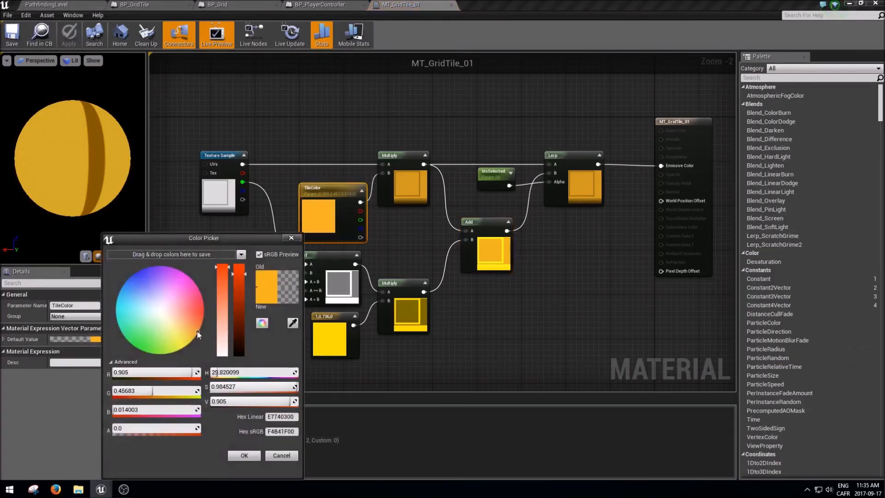
left_click_drag(222, 332, 223, 373)
left_click(241, 458)
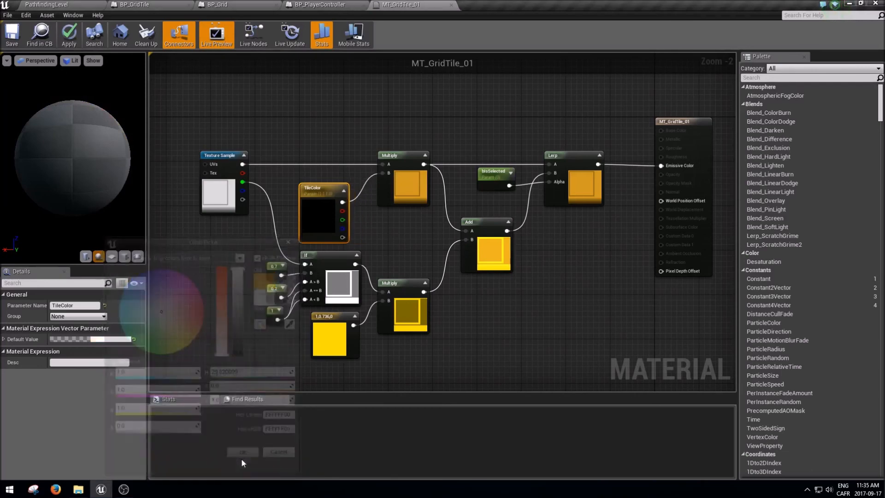
left_click(65, 40)
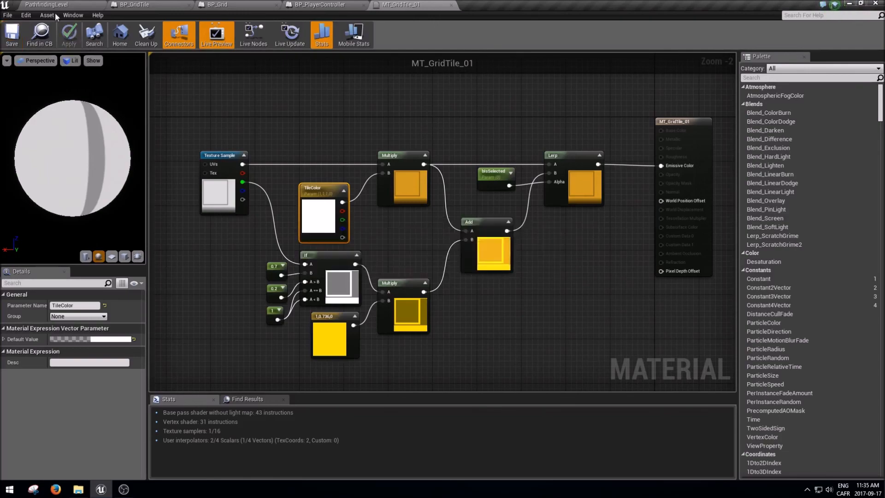
left_click(451, 5)
Play the level again and select tiles across the grid to check how selection looks with the changed material, and stop playing
left_click(86, 4)
left_click(450, 45)
left_click(492, 160)
left_click(433, 290)
left_click(328, 246)
left_click(408, 147)
left_click(513, 151)
left_click(510, 247)
left_click(391, 272)
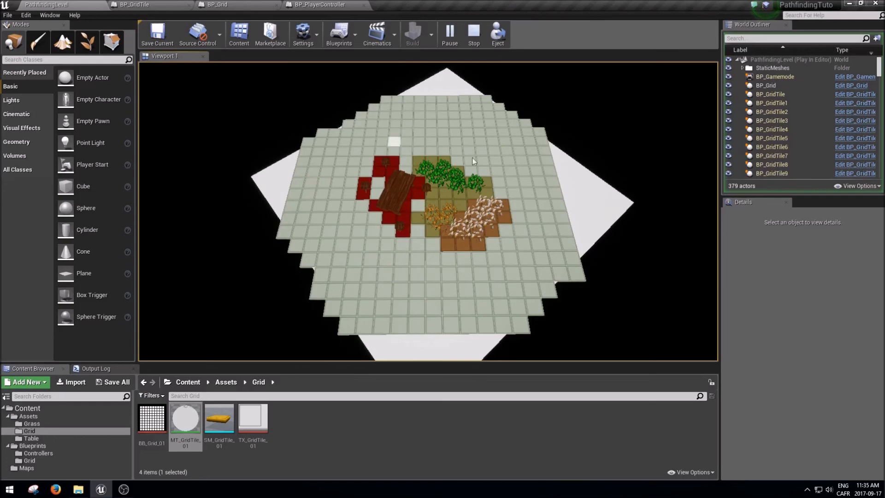
left_click(474, 34)
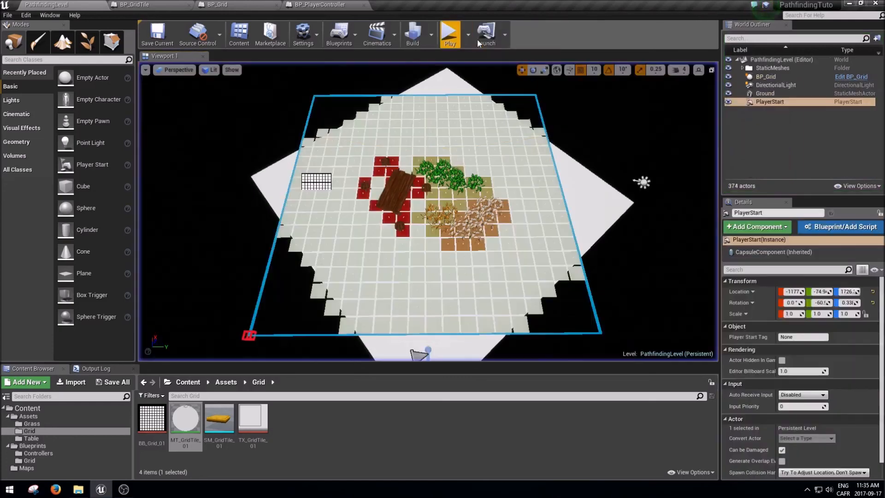